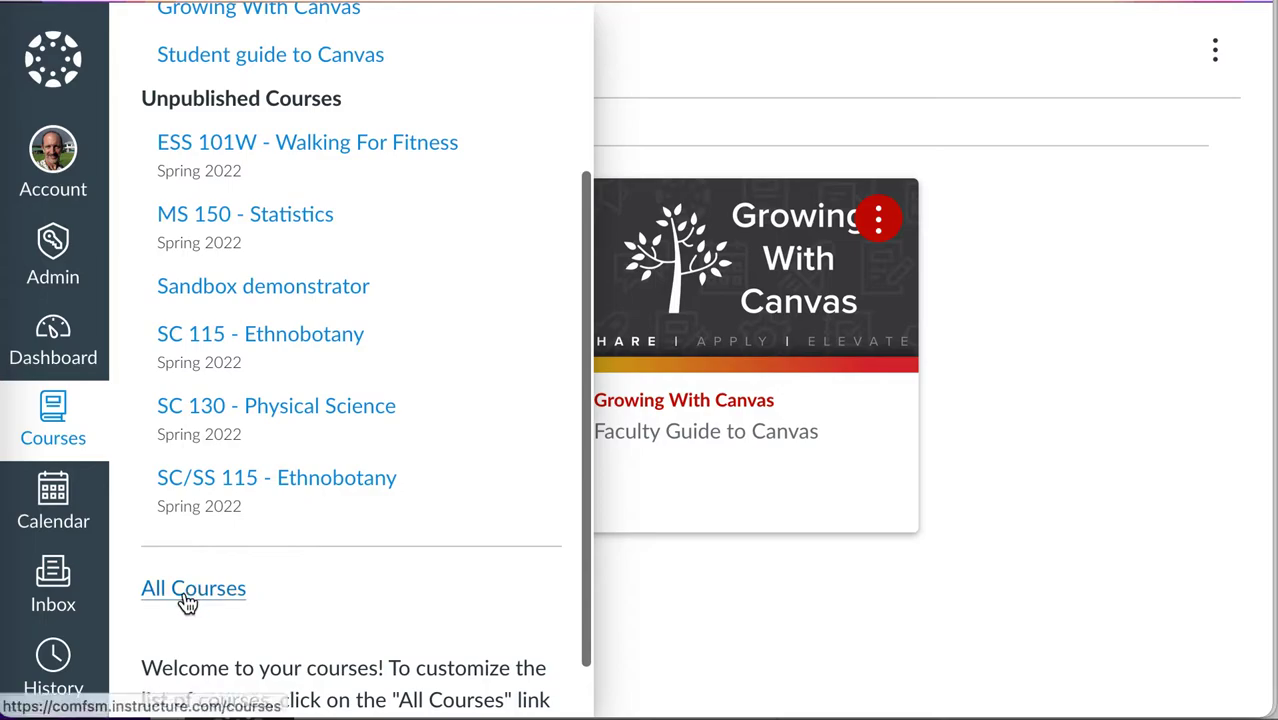
- Open the Fall 2021 SC/SS 115 - Ethnobotany course from the past enrollments in the full course list
{"action": "scroll", "coordinate": [184, 600], "scroll_direction": "down", "scroll_amount": 5}
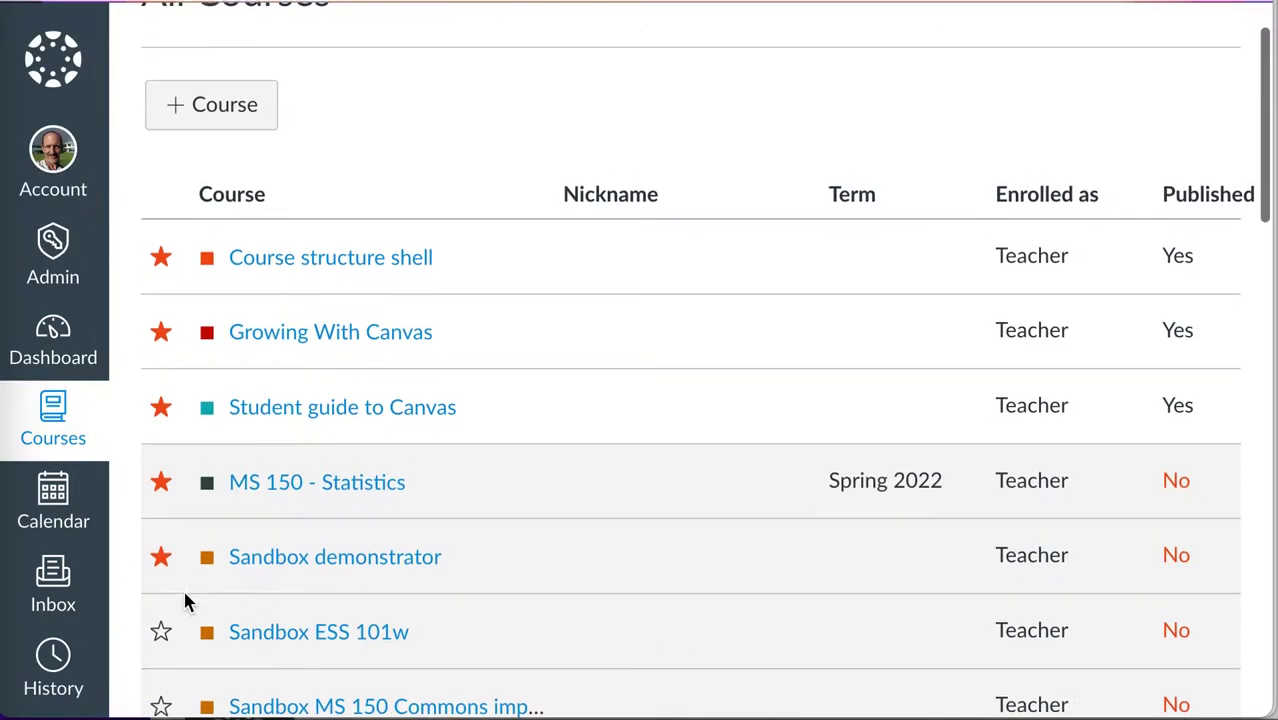
{"action": "scroll", "coordinate": [184, 600], "scroll_direction": "down", "scroll_amount": 2}
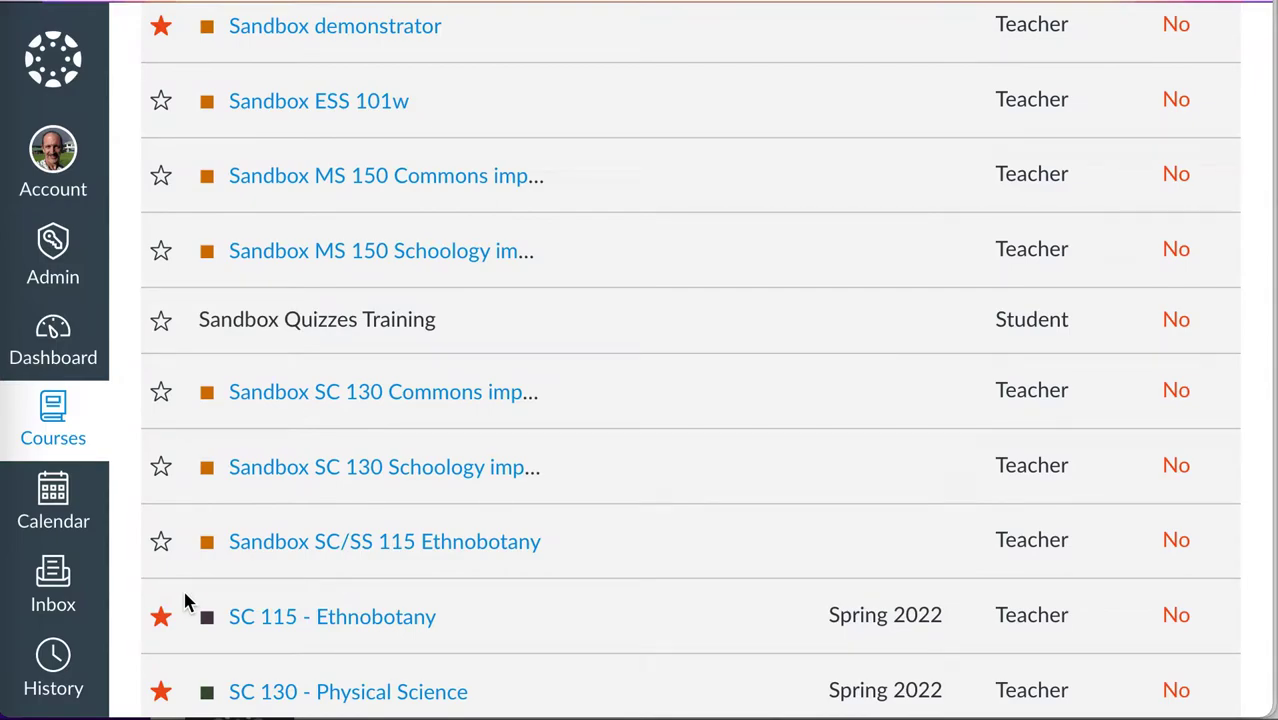
{"action": "scroll", "coordinate": [184, 595], "scroll_direction": "down", "scroll_amount": 3}
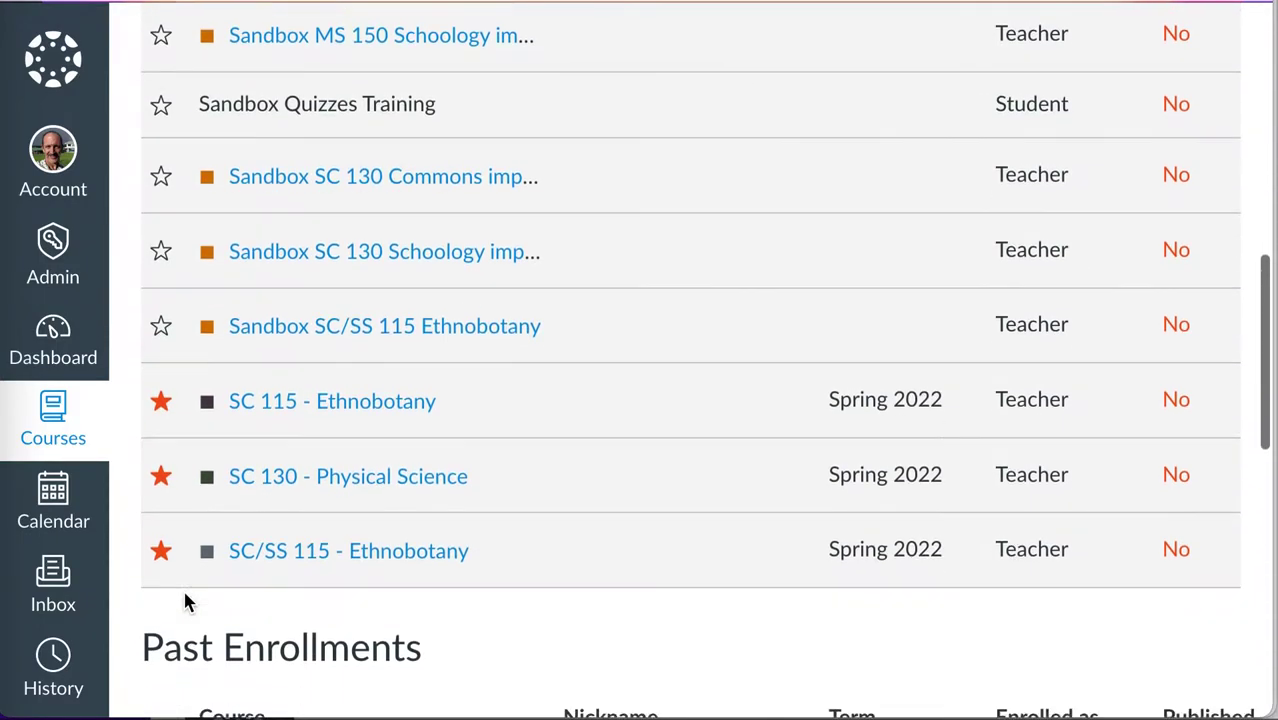
{"action": "scroll", "coordinate": [184, 598], "scroll_direction": "down", "scroll_amount": 2}
{"action": "scroll", "coordinate": [184, 598], "scroll_direction": "down", "scroll_amount": 2}
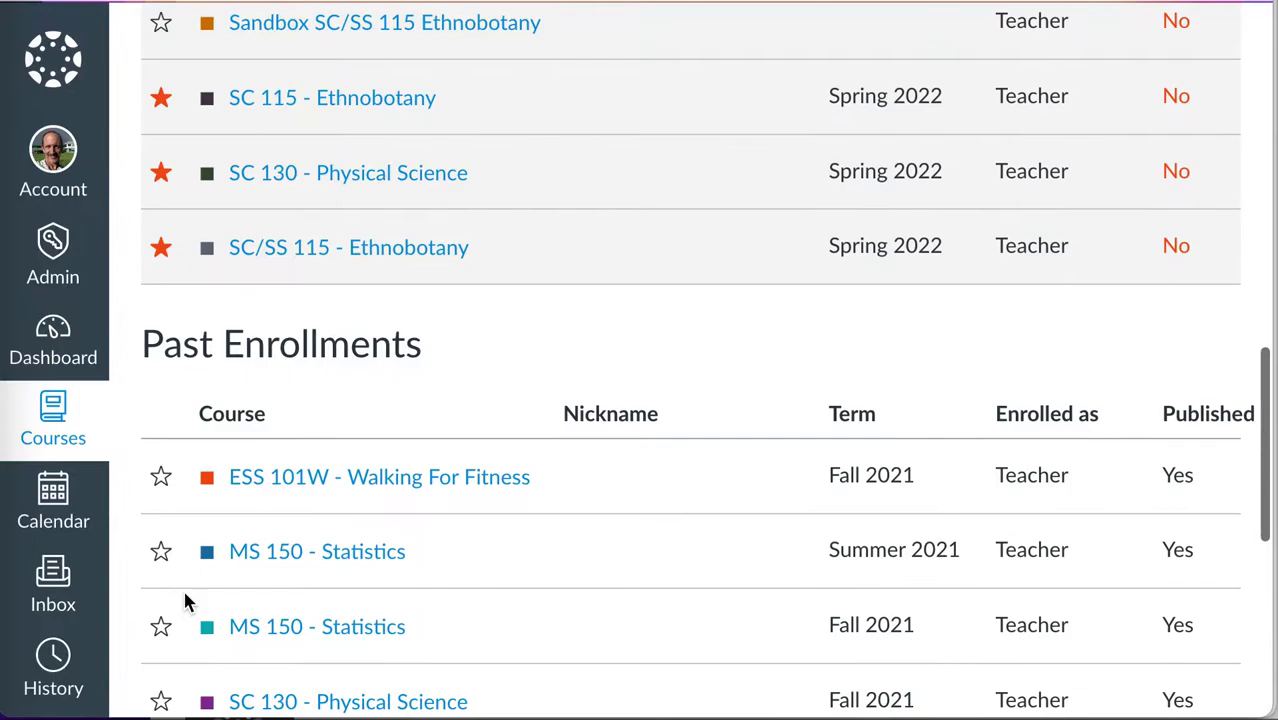
{"action": "scroll", "coordinate": [184, 600], "scroll_direction": "down", "scroll_amount": 3}
{"action": "scroll", "coordinate": [184, 600], "scroll_direction": "down", "scroll_amount": 2}
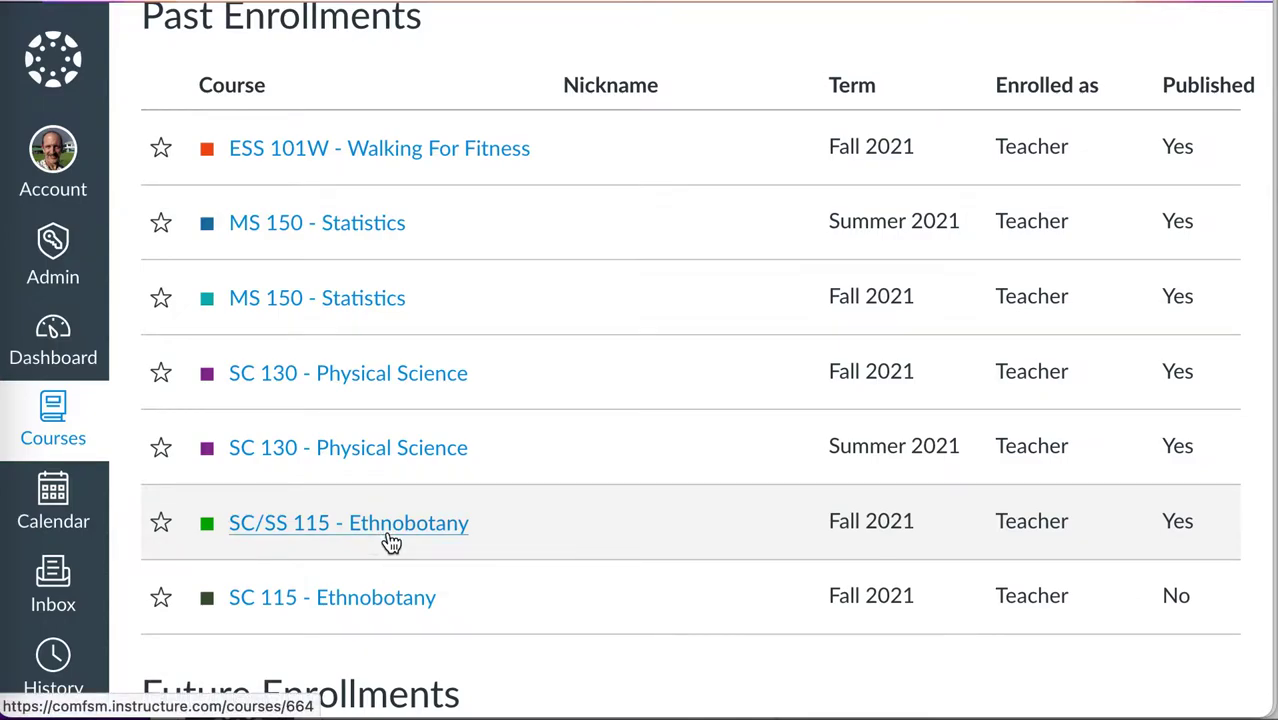
{"action": "left_click", "coordinate": [390, 541]}
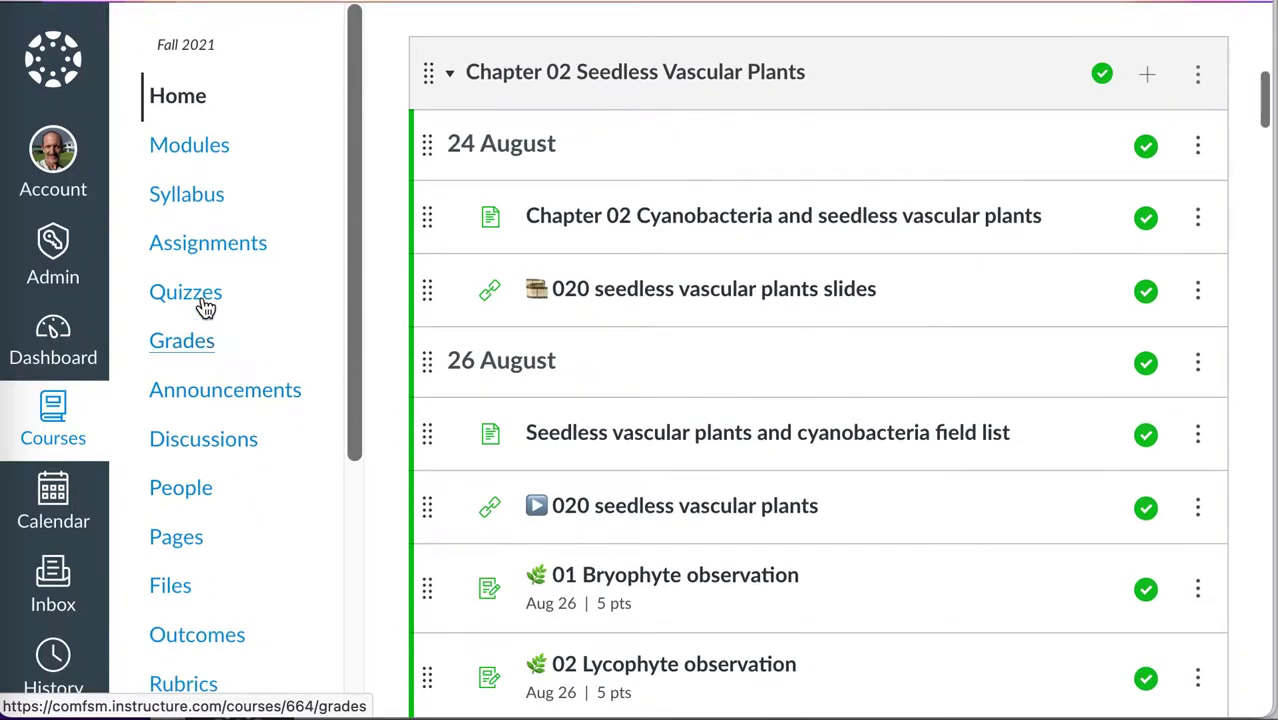
- Review the Fall 2021 course's syllabus, including its policies, learning outcomes and the dated assignments in the course summary
{"action": "left_click", "coordinate": [203, 200]}
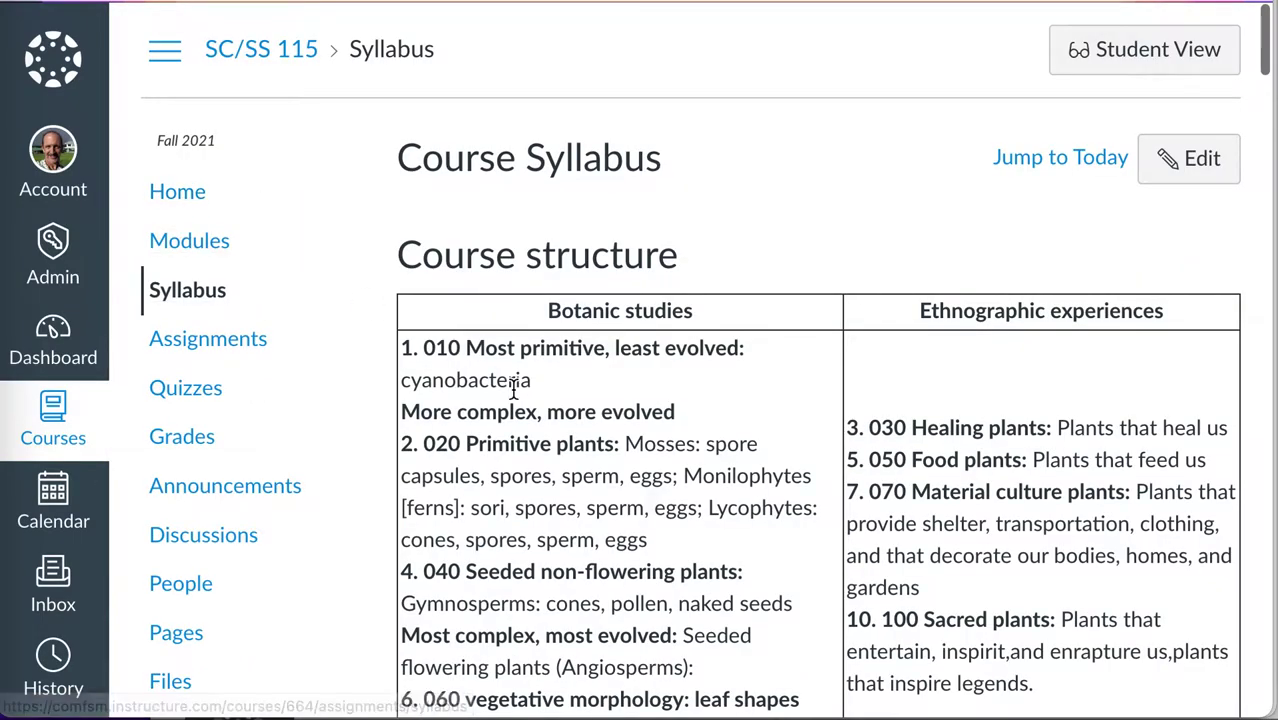
{"action": "scroll", "coordinate": [351, 335], "scroll_direction": "down", "scroll_amount": 7}
{"action": "scroll", "coordinate": [516, 398], "scroll_direction": "down", "scroll_amount": 7}
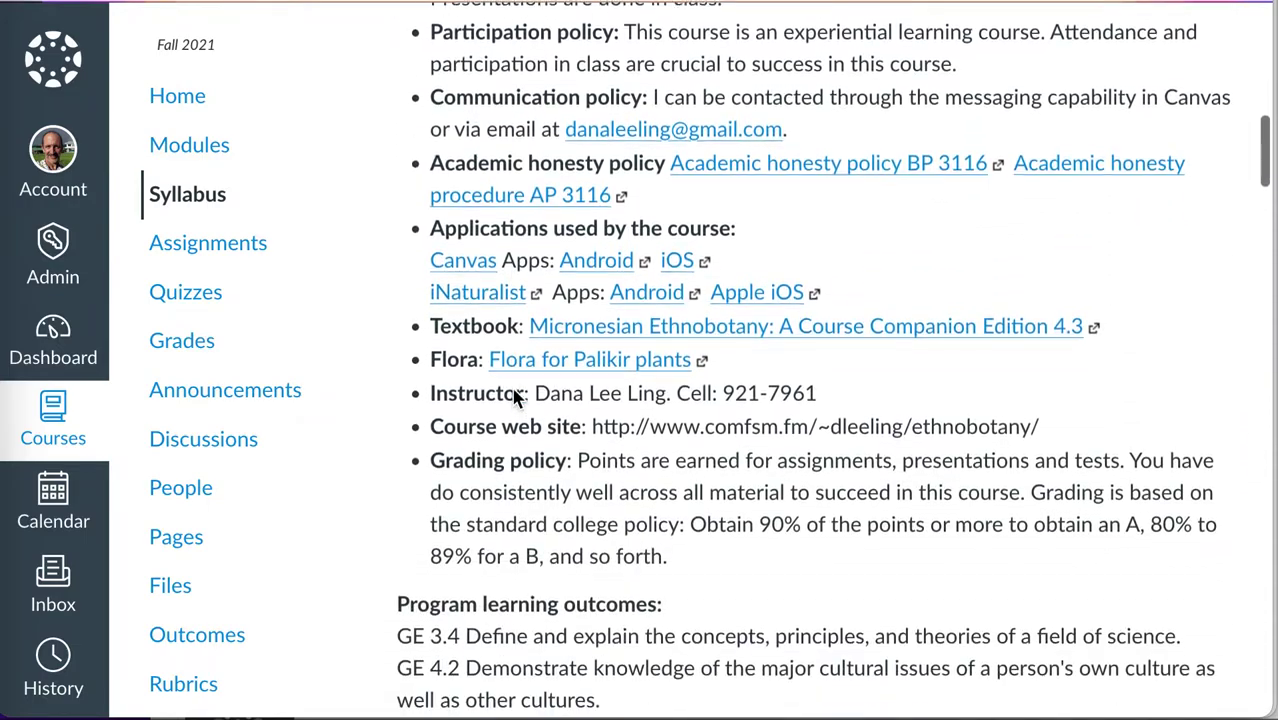
{"action": "scroll", "coordinate": [514, 393], "scroll_direction": "down", "scroll_amount": 8}
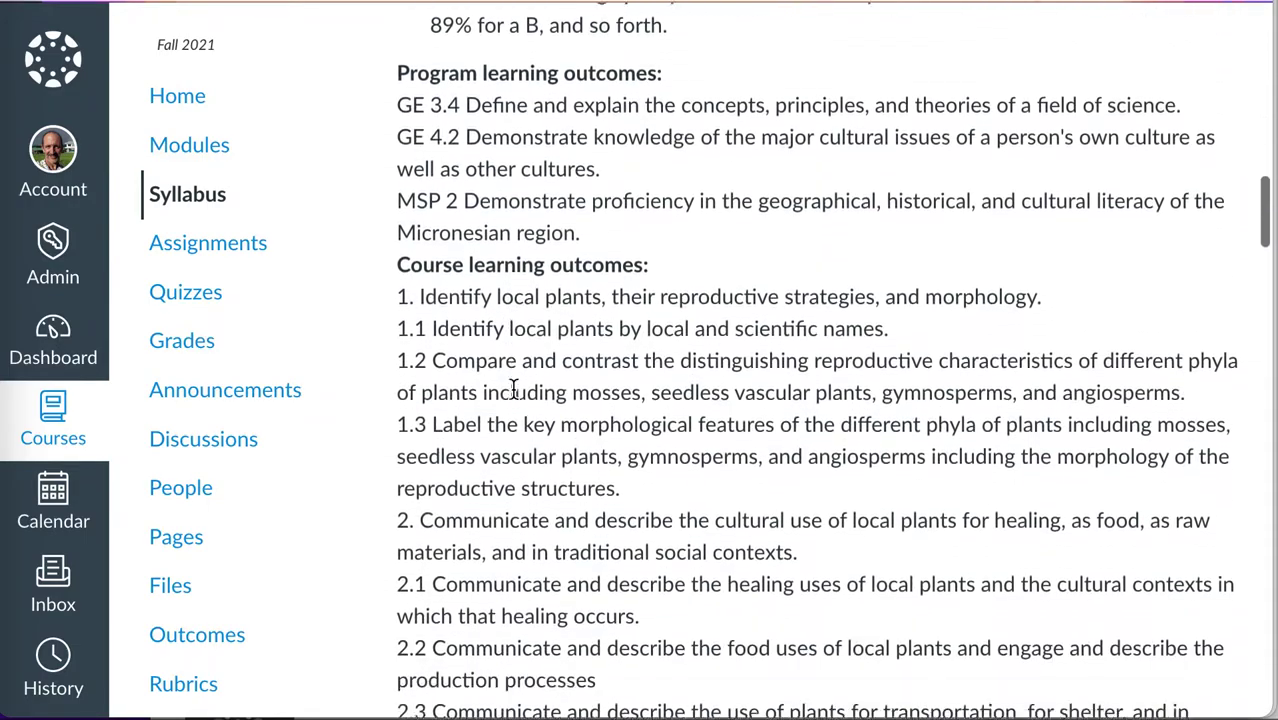
{"action": "scroll", "coordinate": [514, 398], "scroll_direction": "down", "scroll_amount": 1}
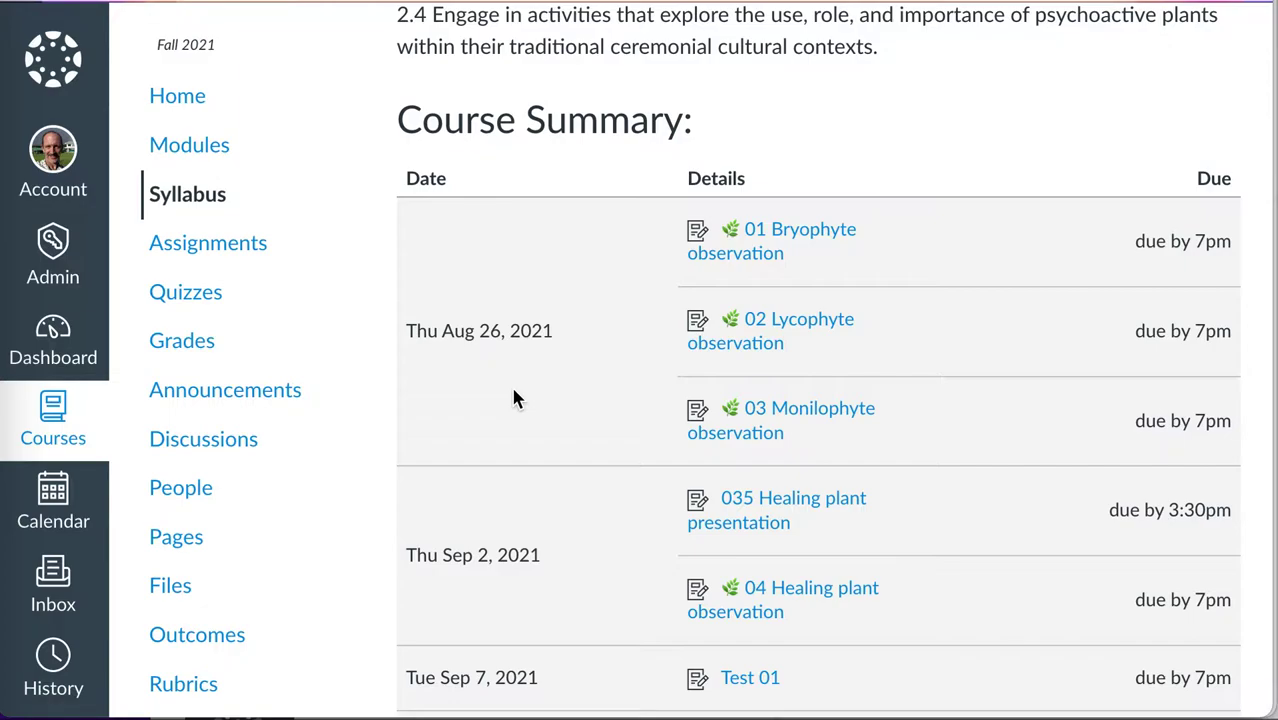
{"action": "scroll", "coordinate": [512, 392], "scroll_direction": "down", "scroll_amount": 8}
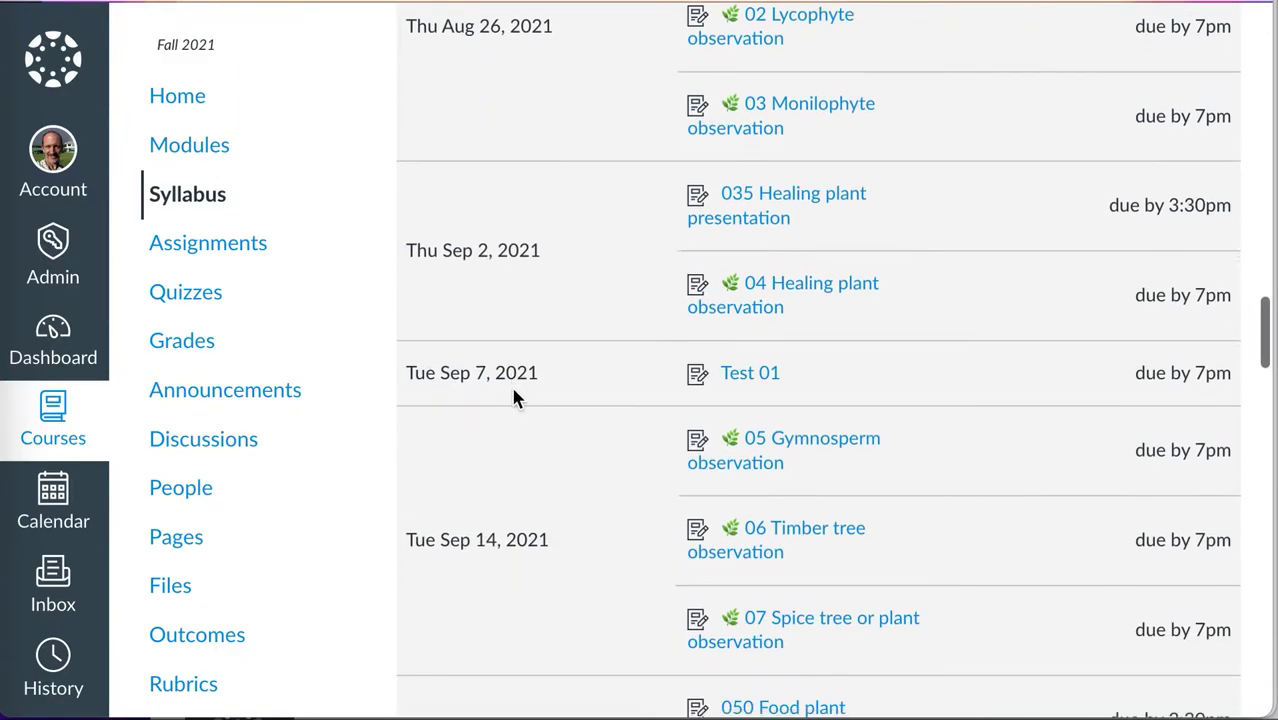
{"action": "scroll", "coordinate": [513, 398], "scroll_direction": "down", "scroll_amount": 15}
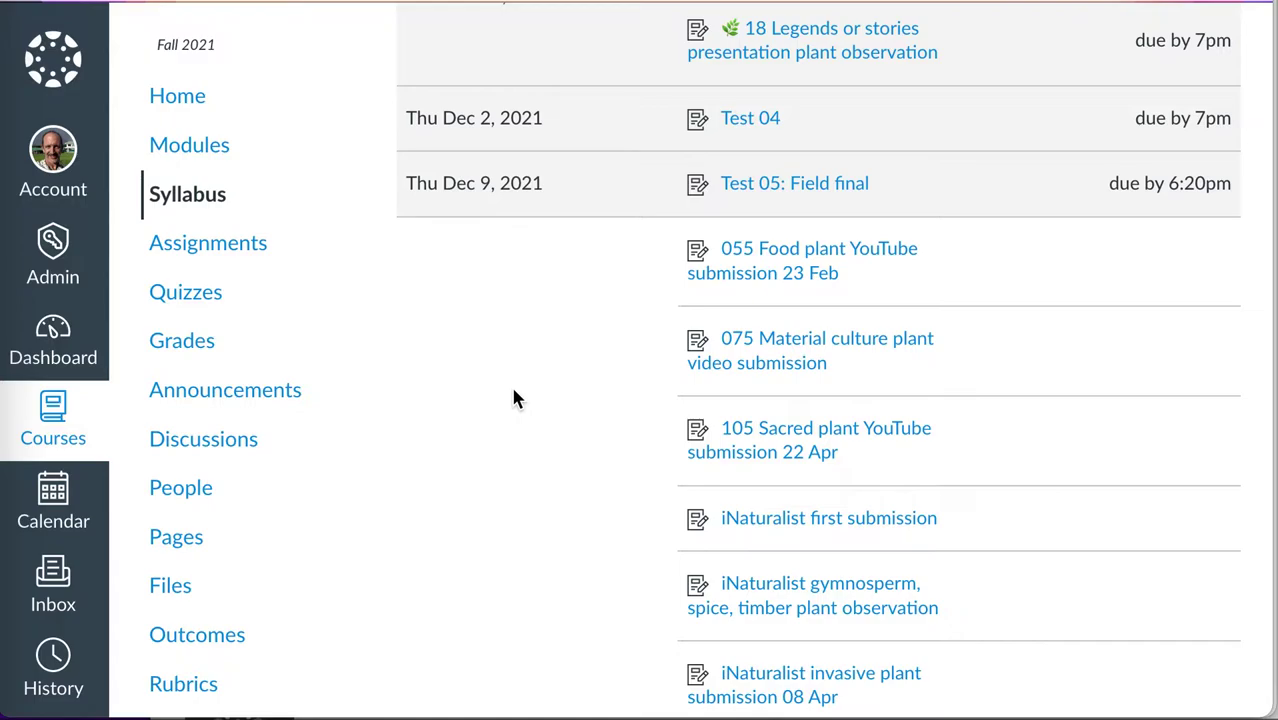
{"action": "scroll", "coordinate": [513, 398], "scroll_direction": "up", "scroll_amount": 5}
{"action": "scroll", "coordinate": [513, 398], "scroll_direction": "up", "scroll_amount": 10}
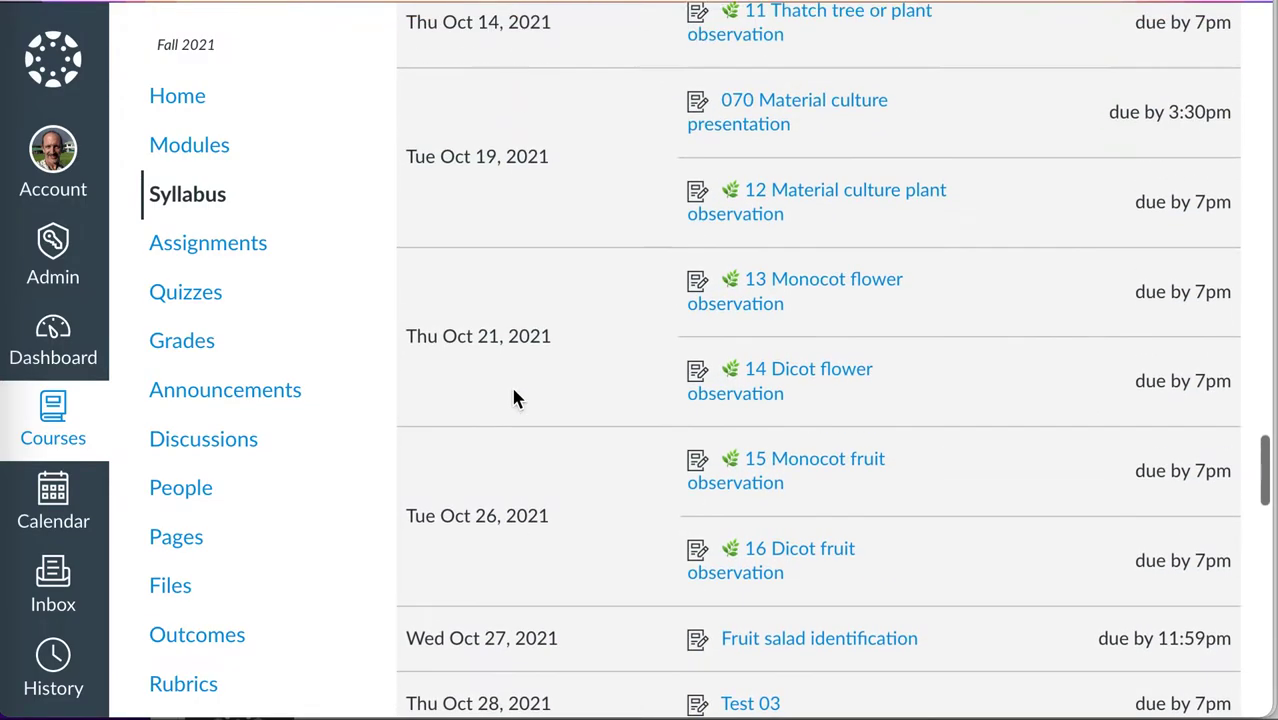
{"action": "scroll", "coordinate": [513, 398], "scroll_direction": "up", "scroll_amount": 8}
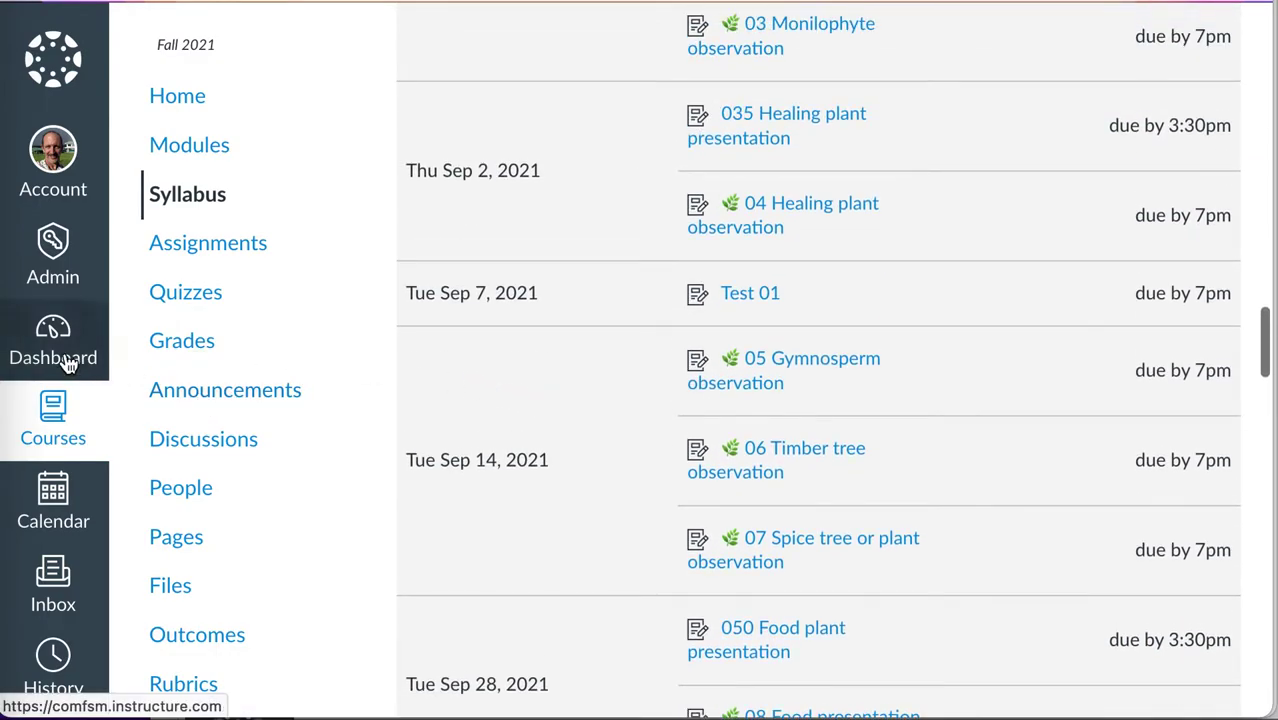
- Return to the dashboard and open the unpublished Spring 2022 SC/SS 115 - Ethnobotany course
{"action": "left_click", "coordinate": [68, 364]}
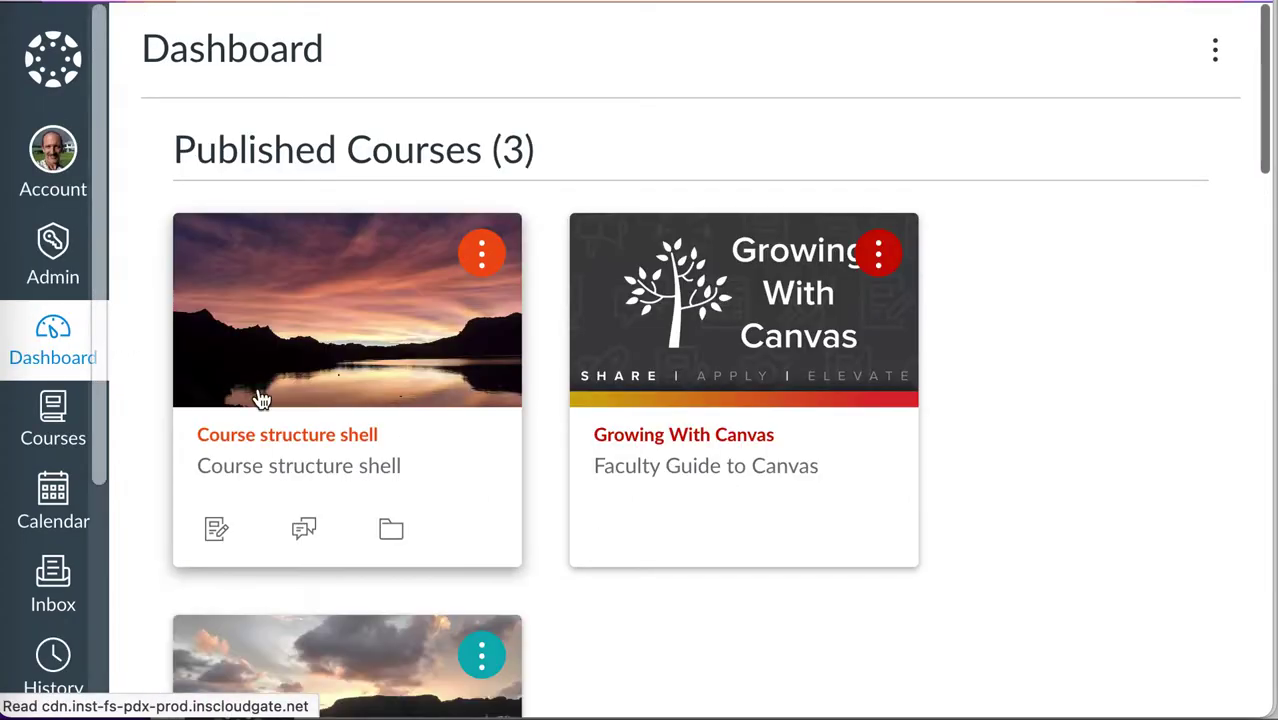
{"action": "scroll", "coordinate": [259, 400], "scroll_direction": "down", "scroll_amount": 2}
{"action": "scroll", "coordinate": [260, 400], "scroll_direction": "down", "scroll_amount": 8}
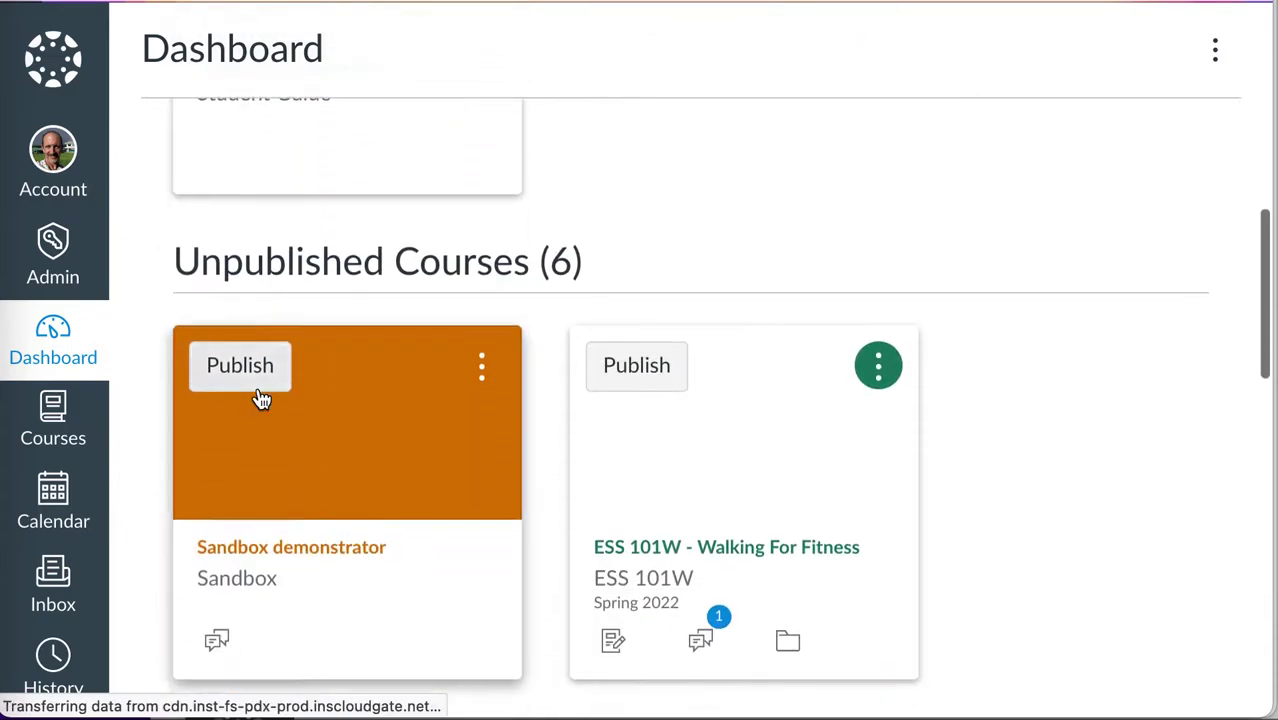
{"action": "scroll", "coordinate": [260, 400], "scroll_direction": "down", "scroll_amount": 4}
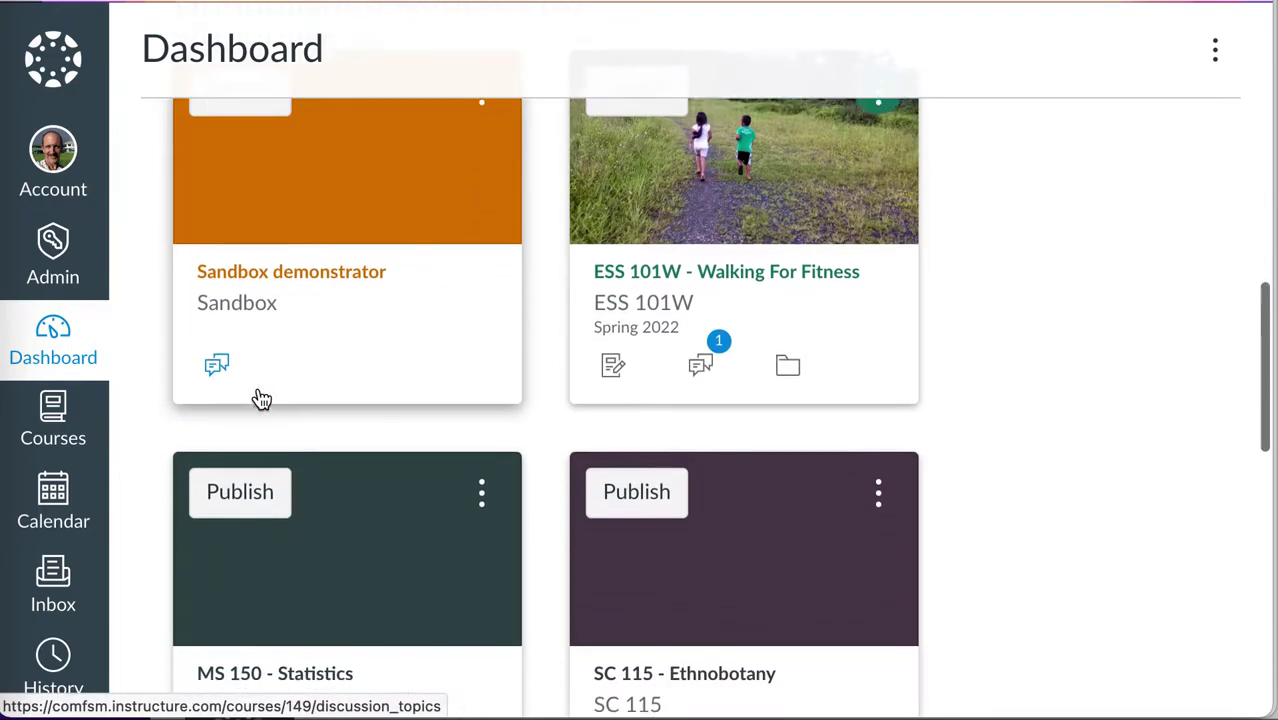
{"action": "scroll", "coordinate": [260, 400], "scroll_direction": "down", "scroll_amount": 5}
{"action": "scroll", "coordinate": [260, 400], "scroll_direction": "up", "scroll_amount": 2}
{"action": "scroll", "coordinate": [260, 400], "scroll_direction": "up", "scroll_amount": 1}
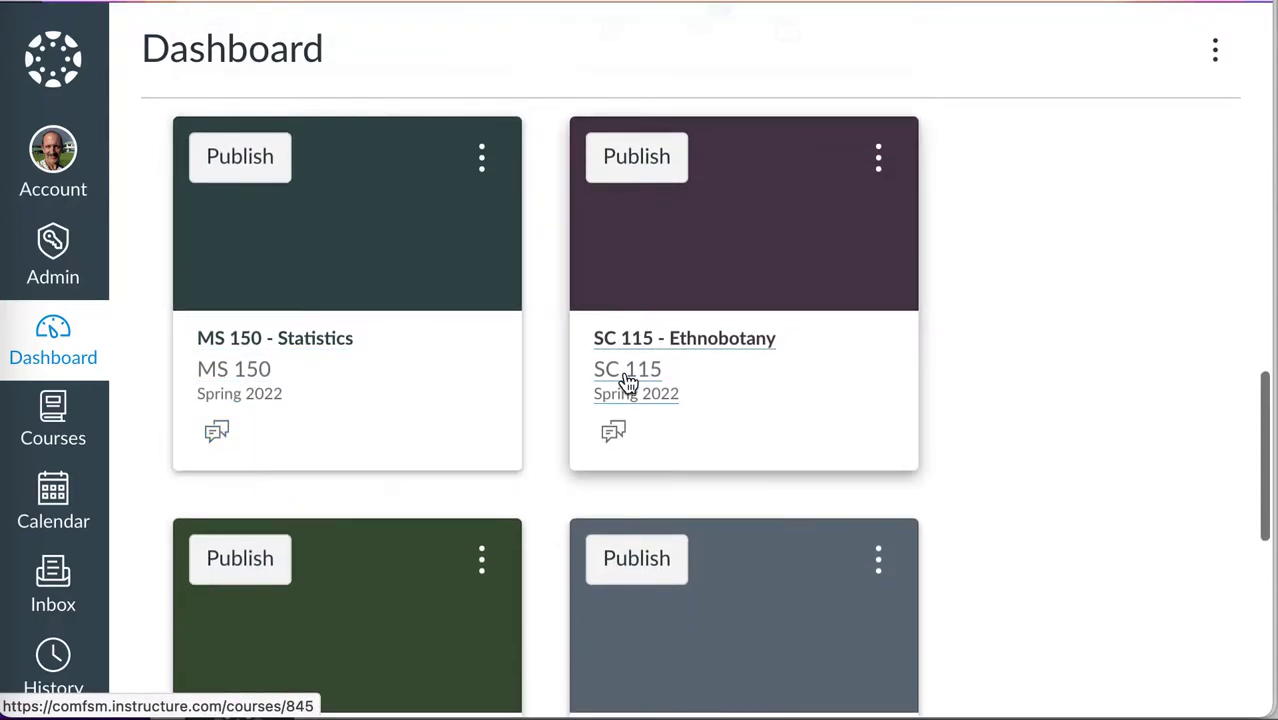
{"action": "scroll", "coordinate": [587, 460], "scroll_direction": "down", "scroll_amount": 2}
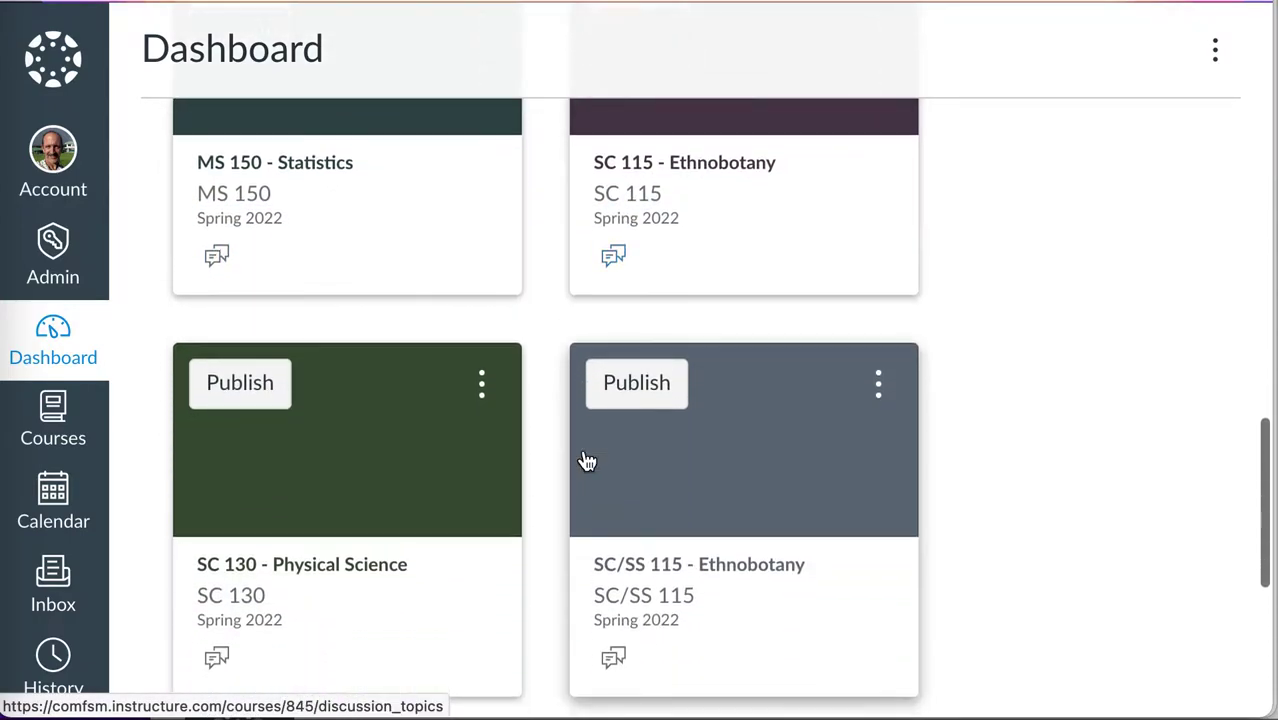
{"action": "left_click", "coordinate": [741, 568]}
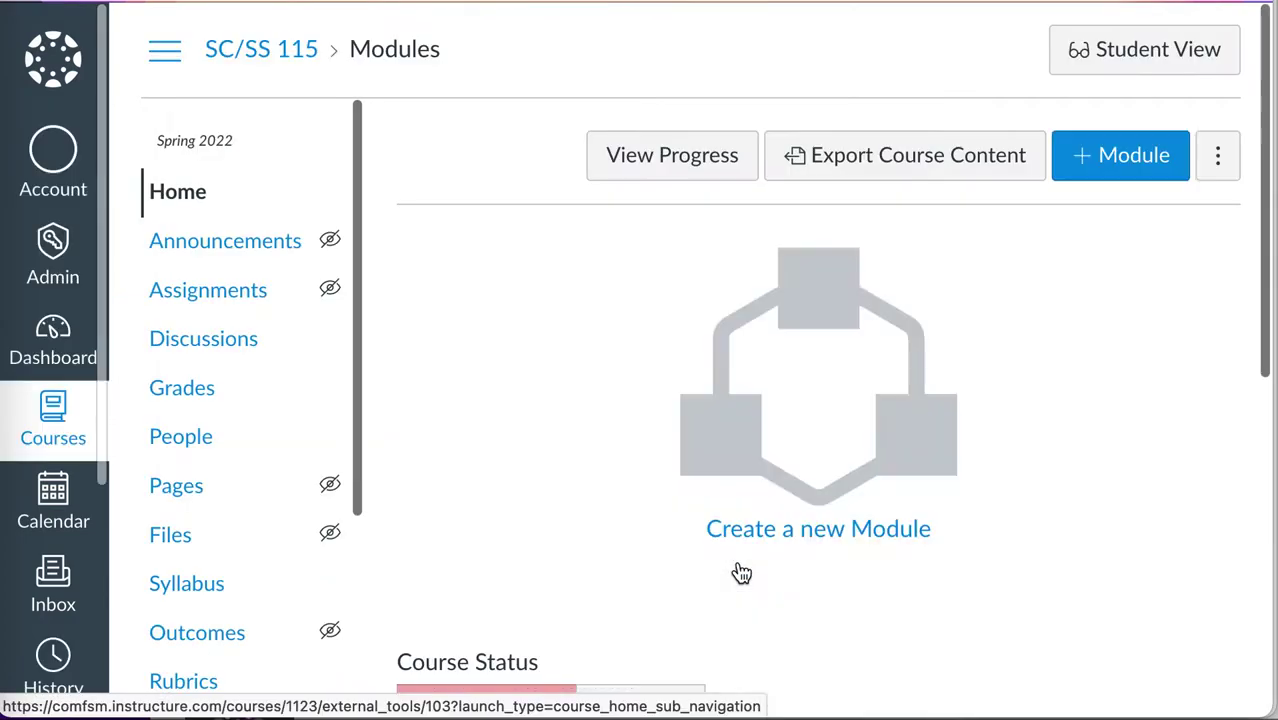
- Open the settings of the Spring 2022 SC/SS 115 course
{"action": "scroll", "coordinate": [740, 570], "scroll_direction": "down", "scroll_amount": 1}
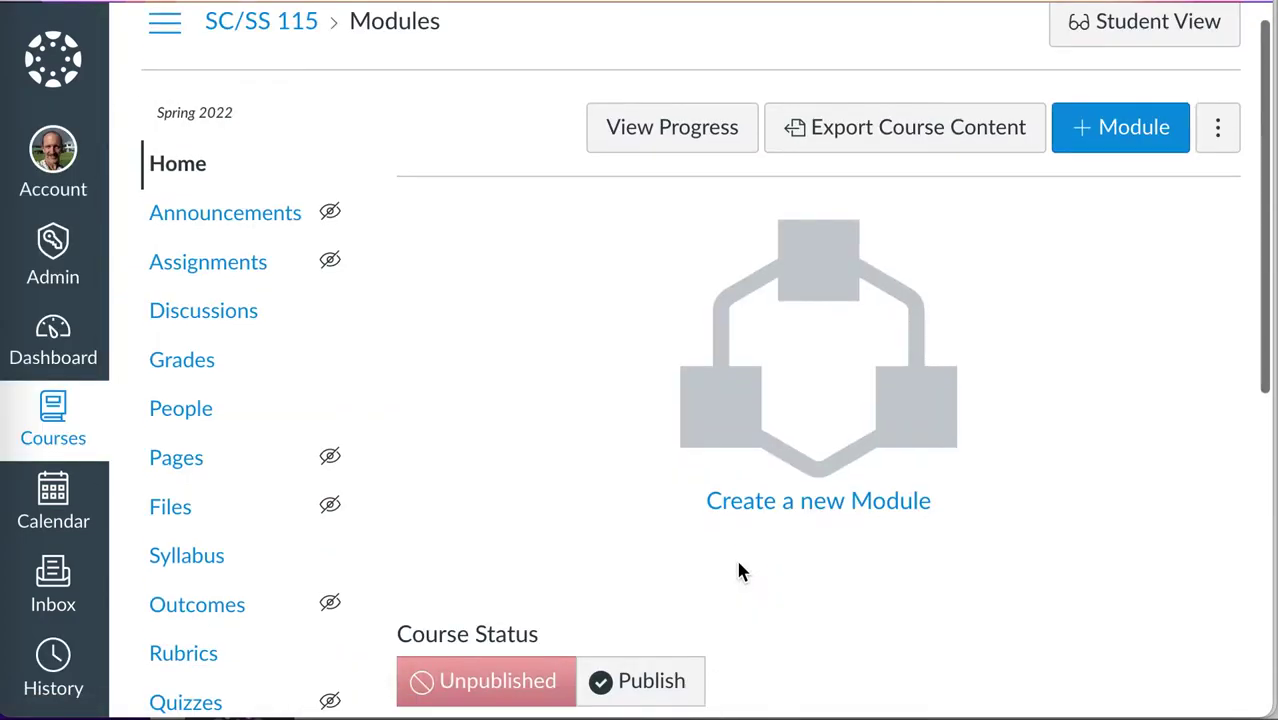
{"action": "scroll", "coordinate": [740, 572], "scroll_direction": "down", "scroll_amount": 2}
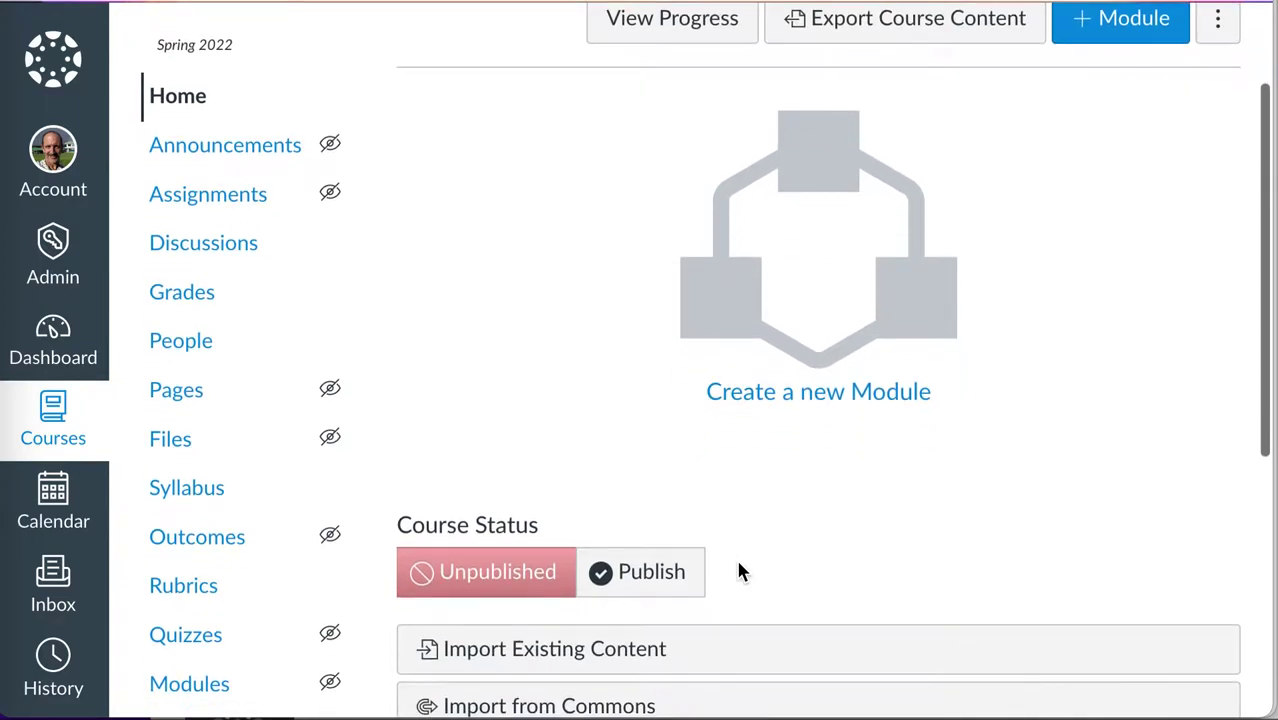
{"action": "scroll", "coordinate": [222, 551], "scroll_direction": "down", "scroll_amount": 10}
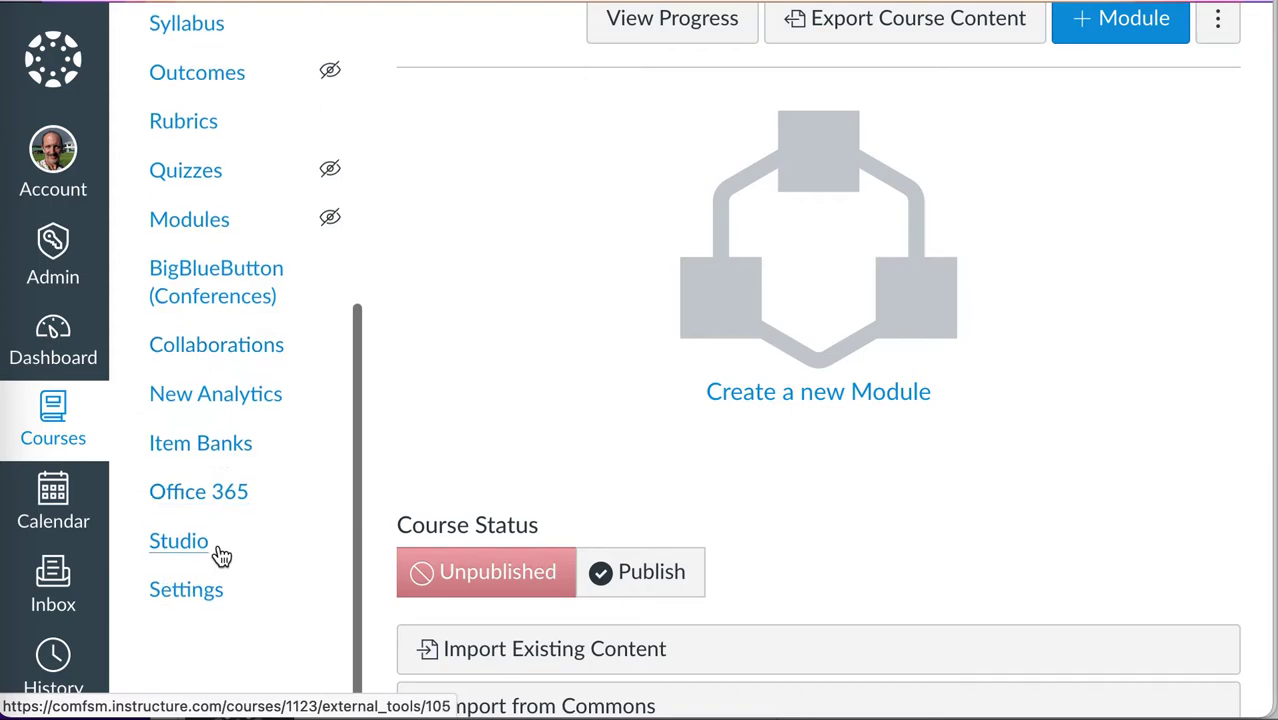
{"action": "left_click", "coordinate": [205, 600]}
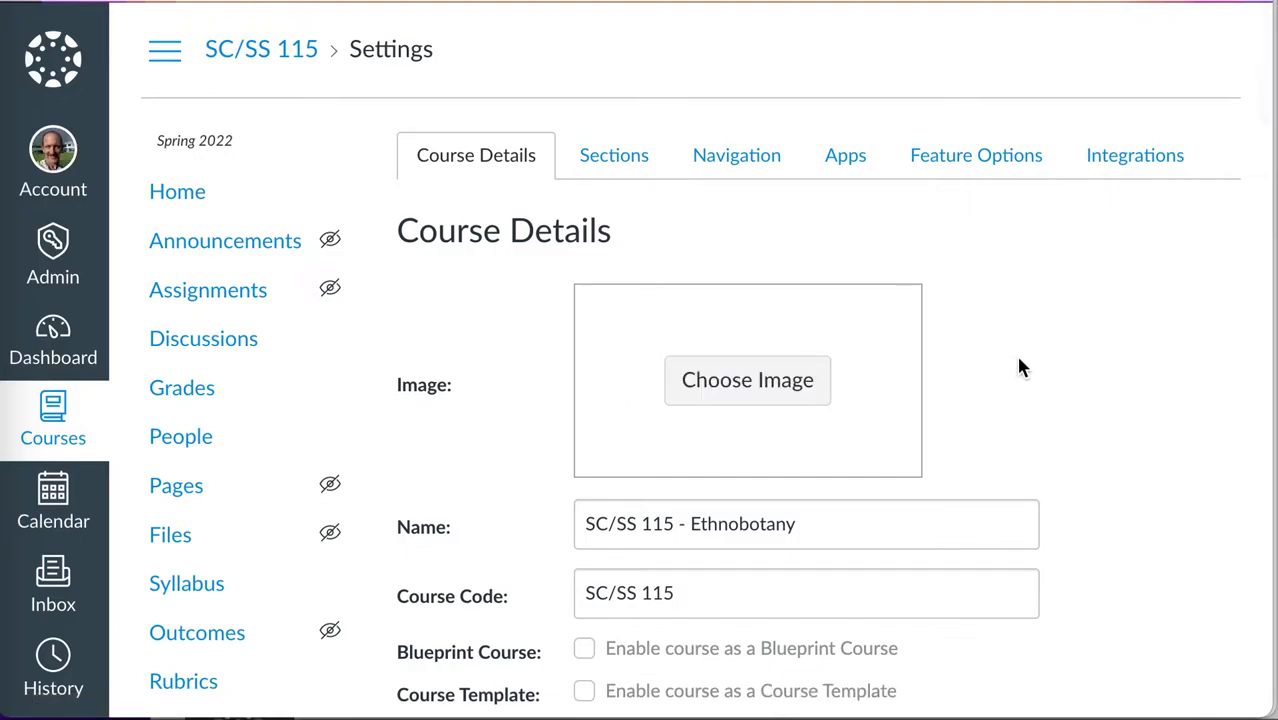
- Start importing course content from the Spring 2022 course's settings page
{"action": "scroll", "coordinate": [1081, 446], "scroll_direction": "down", "scroll_amount": 10}
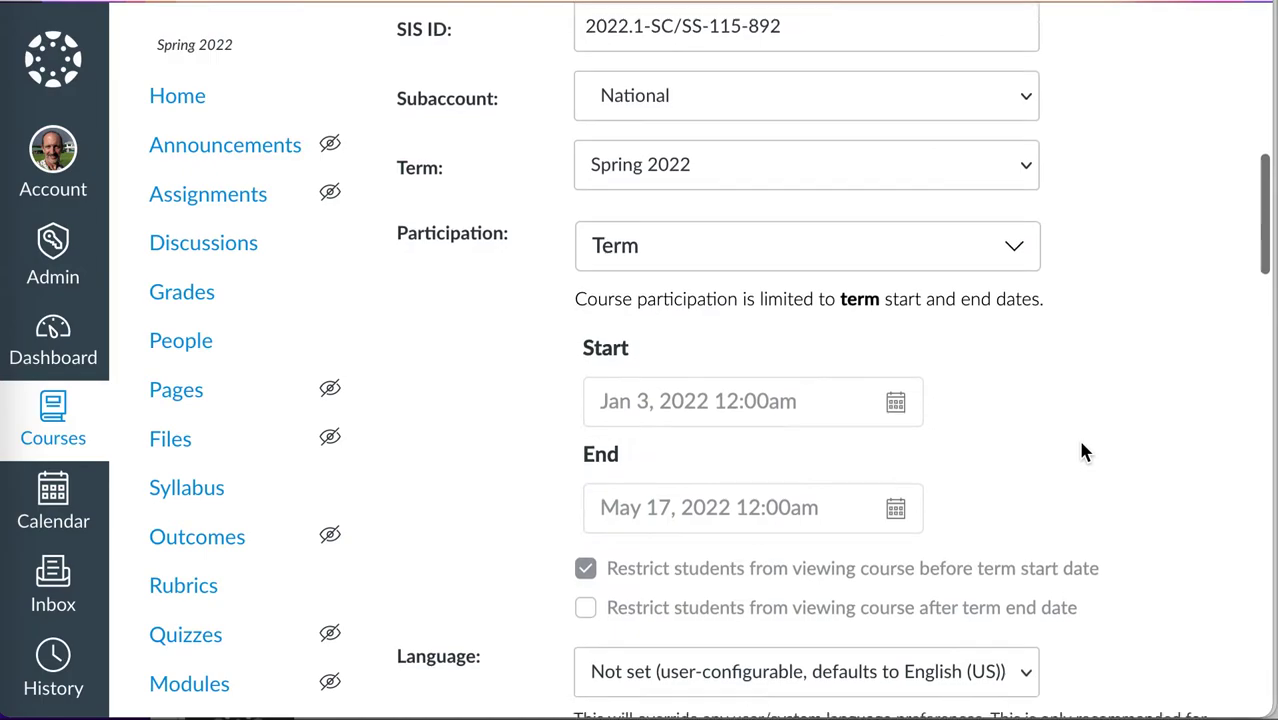
{"action": "scroll", "coordinate": [1081, 452], "scroll_direction": "down", "scroll_amount": 12}
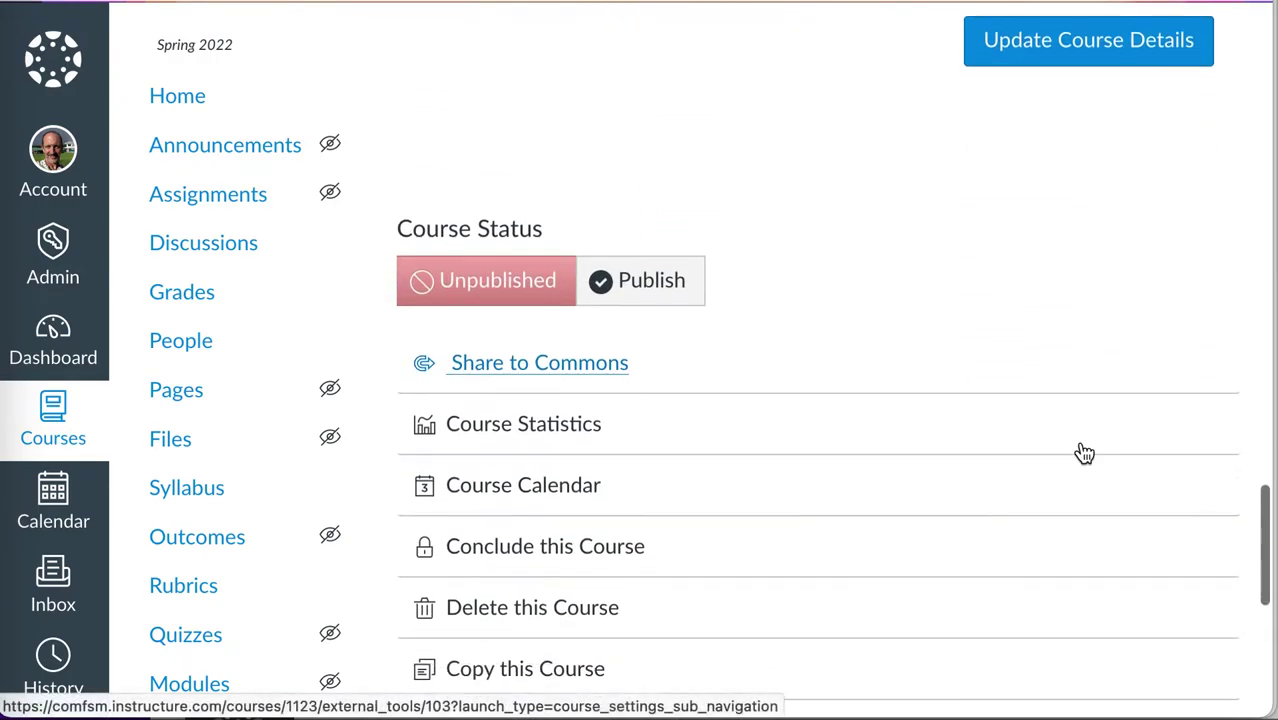
{"action": "scroll", "coordinate": [1084, 453], "scroll_direction": "down", "scroll_amount": 1}
{"action": "scroll", "coordinate": [1084, 453], "scroll_direction": "down", "scroll_amount": 2}
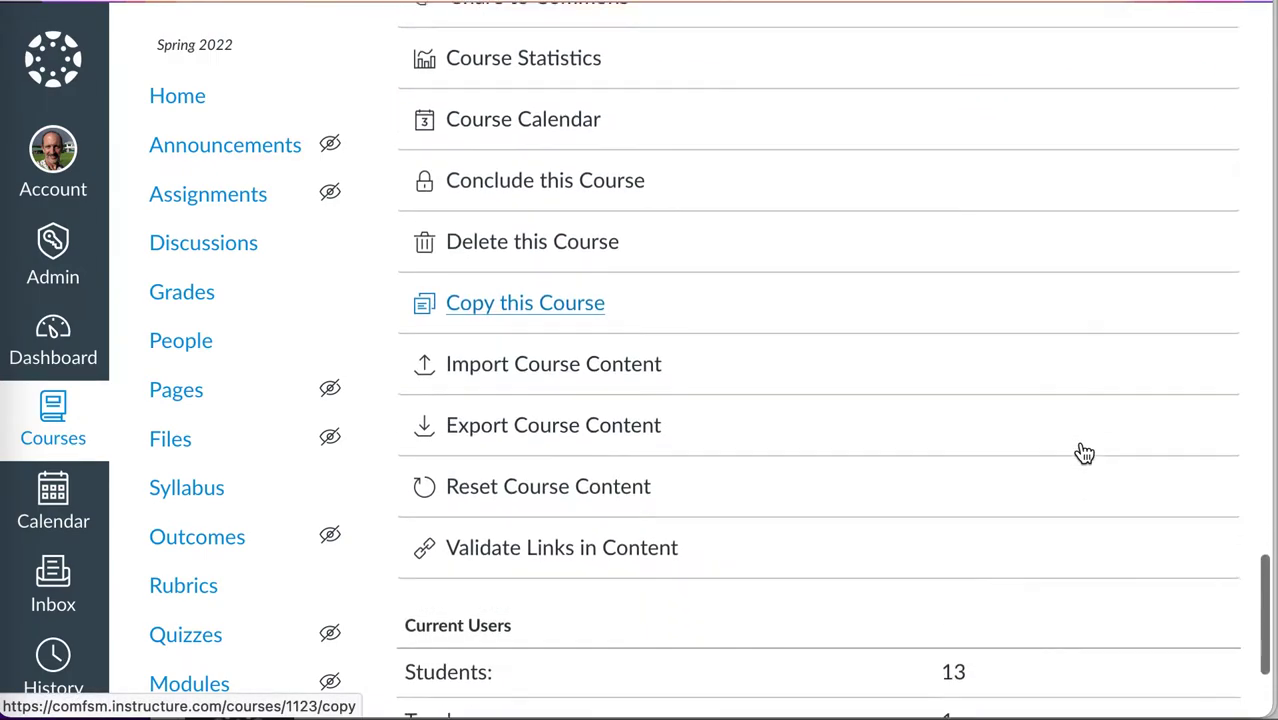
{"action": "left_click", "coordinate": [600, 350]}
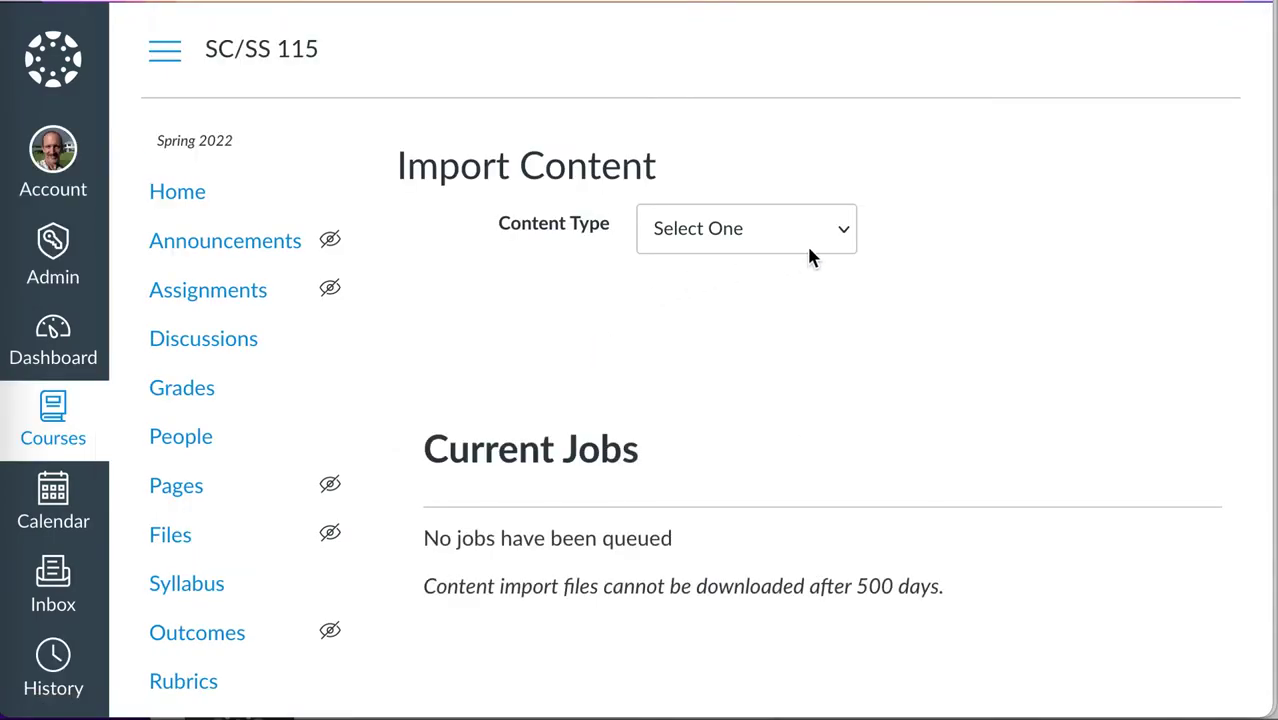
- Set the import's content type to Copy a Canvas Course
{"action": "left_click", "coordinate": [803, 236]}
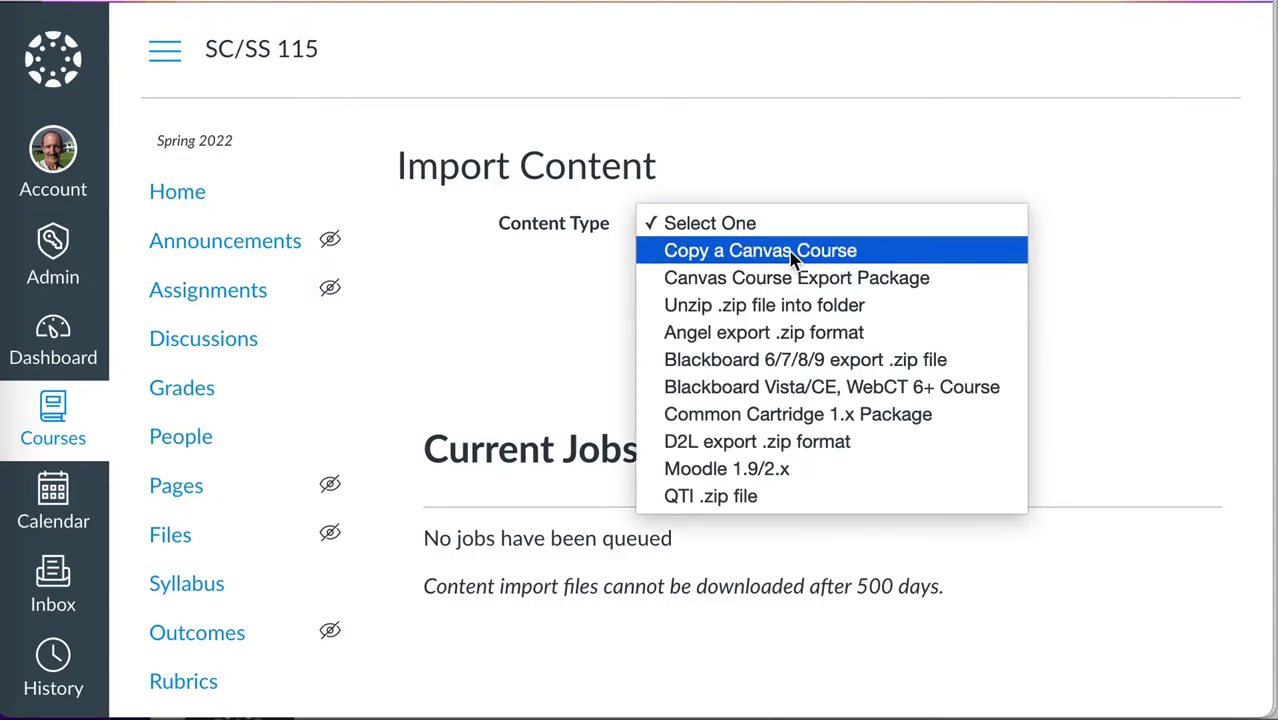
{"action": "left_click", "coordinate": [790, 252]}
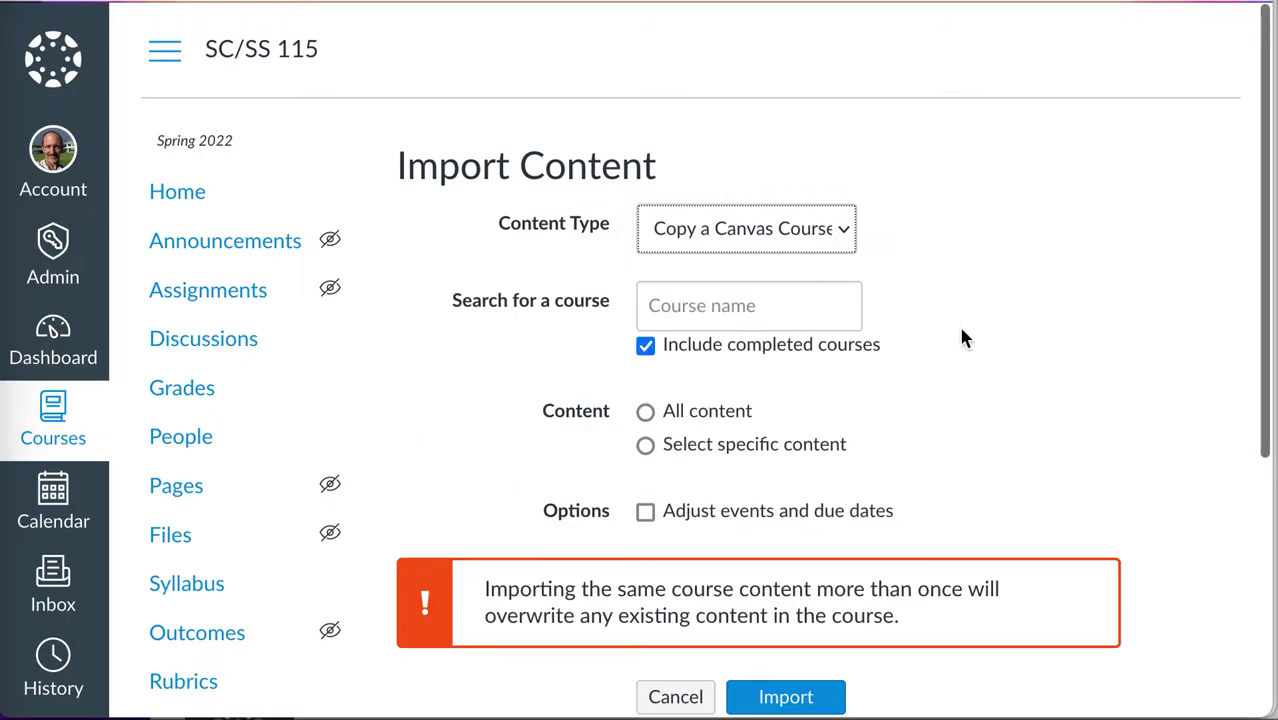
{"action": "scroll", "coordinate": [960, 330], "scroll_direction": "down", "scroll_amount": 2}
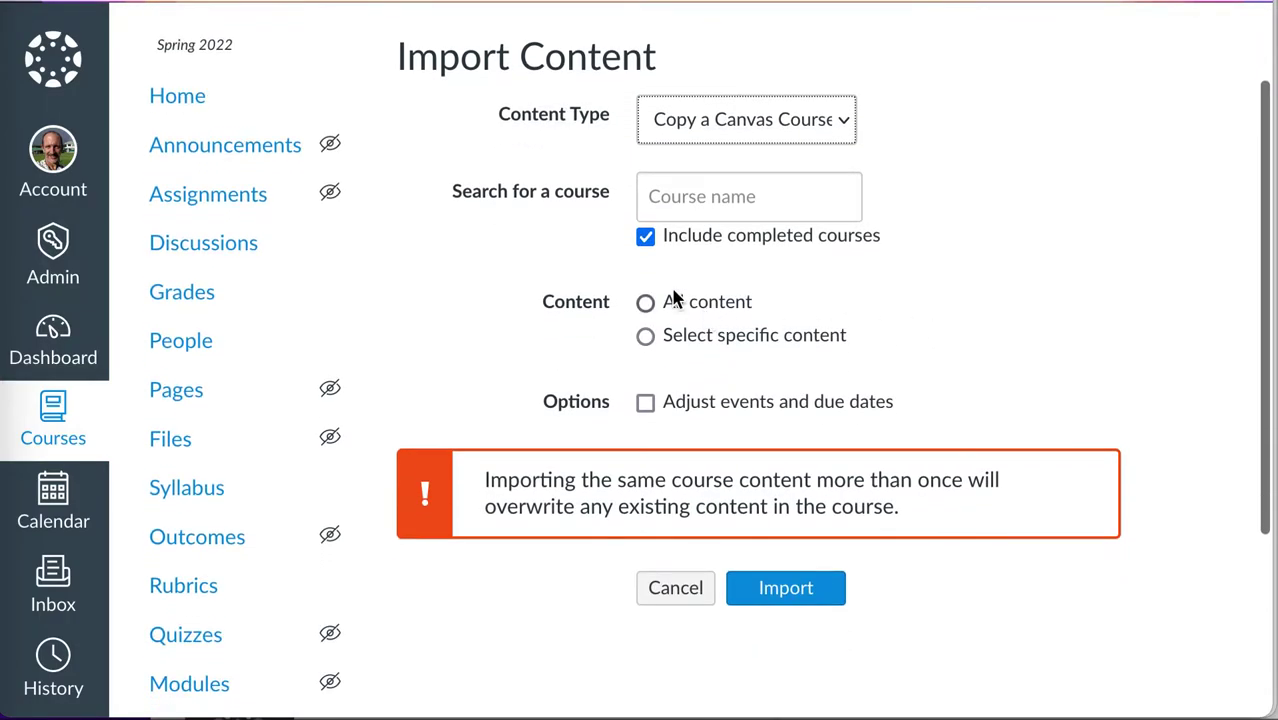
- Search for "SC/SS", choose the Fall 2021 SC/SS 115 - Ethnobotany course as the source, and include all content
{"action": "left_click", "coordinate": [765, 204]}
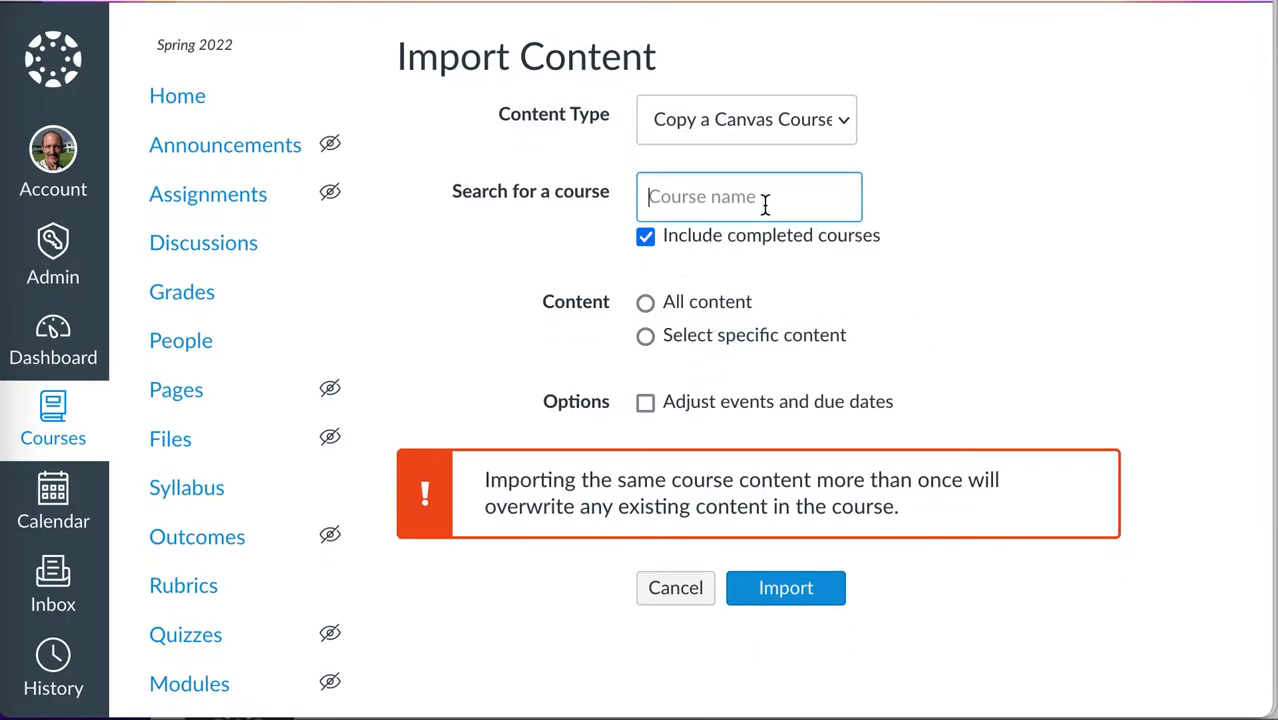
{"action": "type", "text": "SC/SS"}
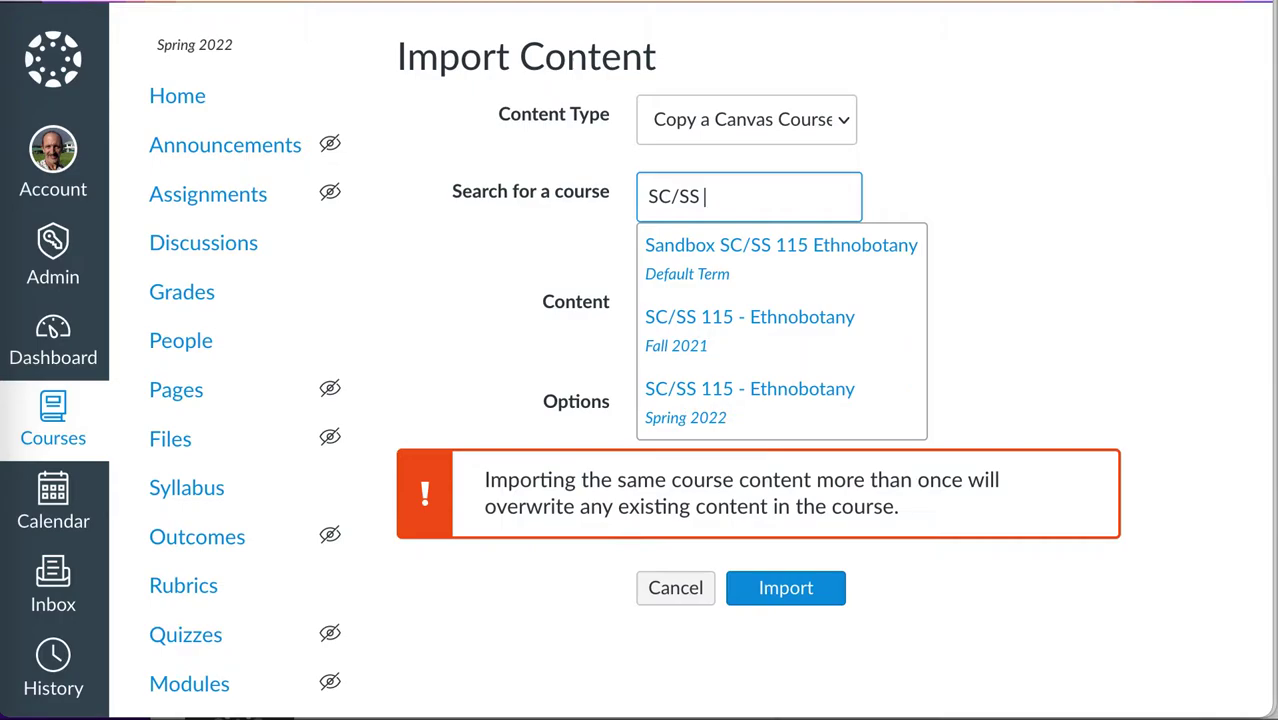
{"action": "left_click", "coordinate": [785, 335]}
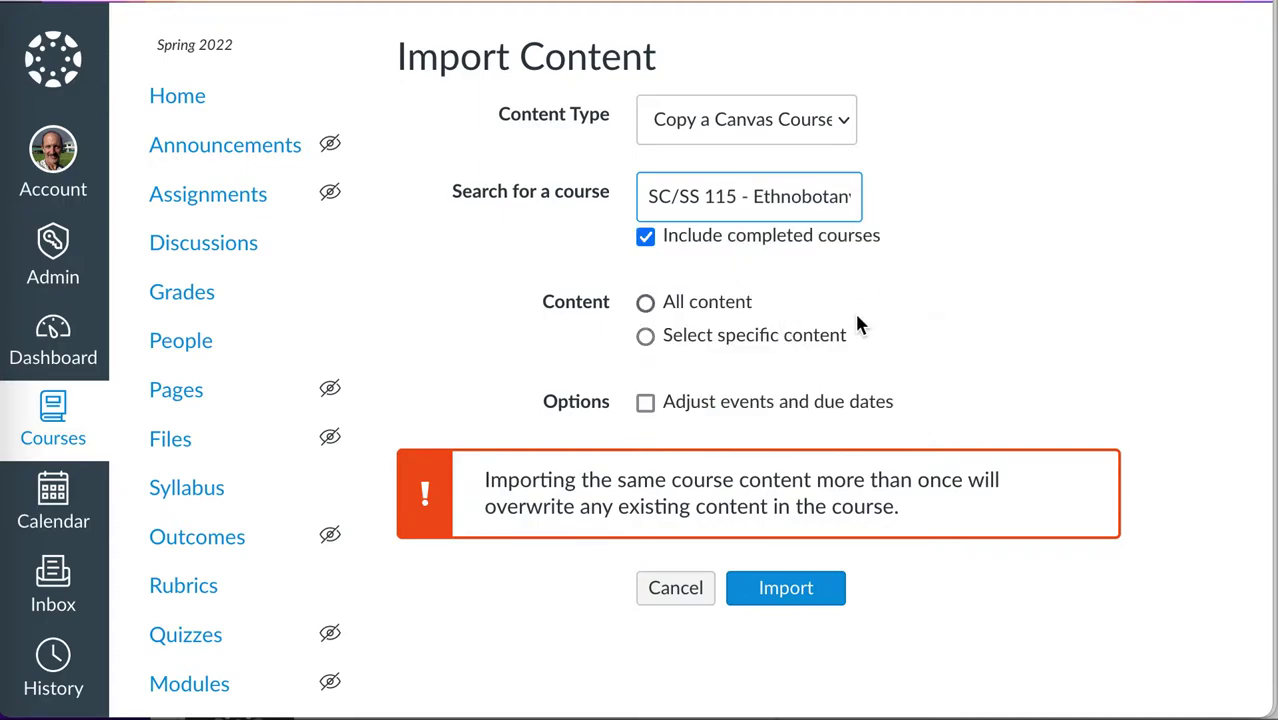
{"action": "left_click", "coordinate": [720, 313]}
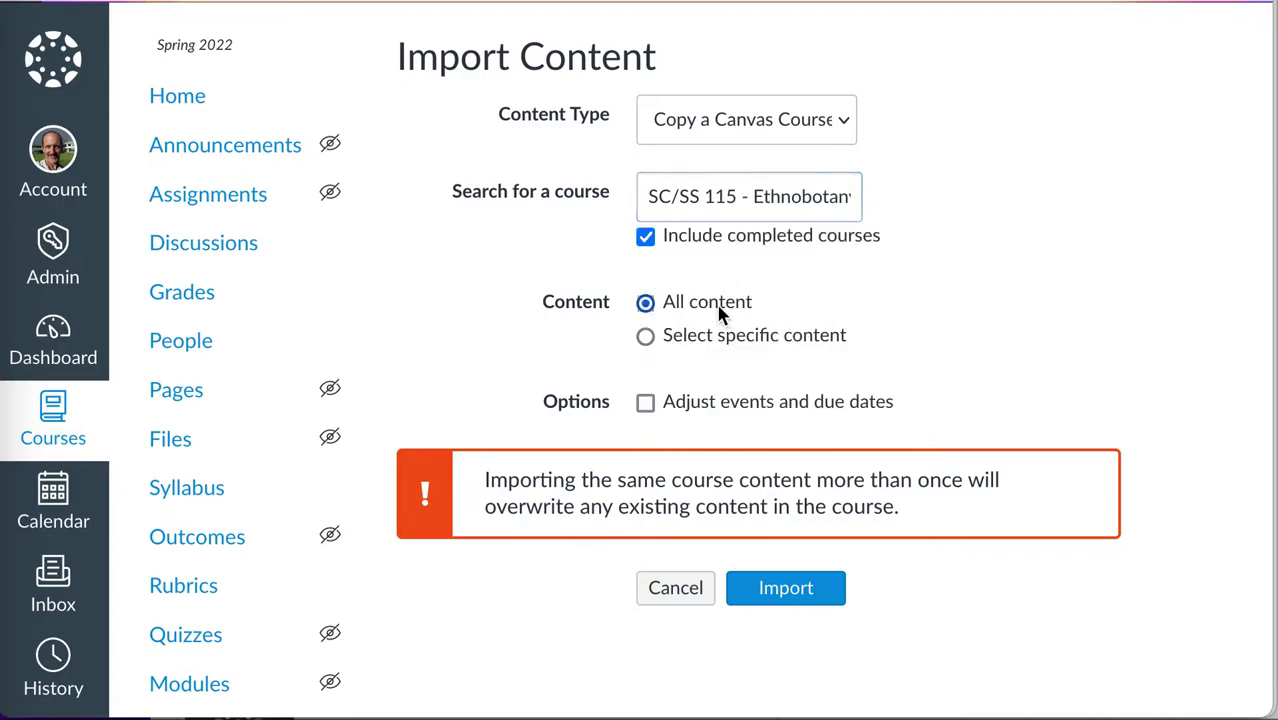
- Turn on the adjustment of events and due dates for the import
{"action": "left_click", "coordinate": [719, 414]}
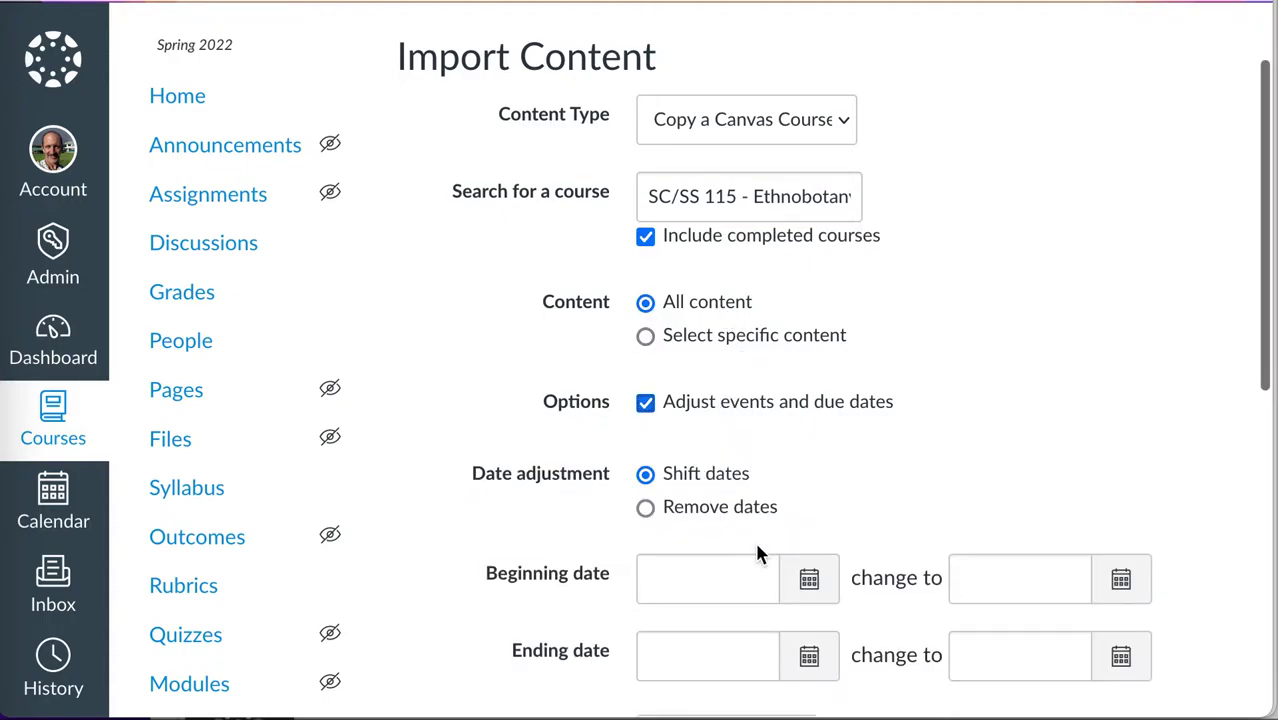
{"action": "scroll", "coordinate": [757, 553], "scroll_direction": "down", "scroll_amount": 2}
{"action": "left_click", "coordinate": [727, 391]}
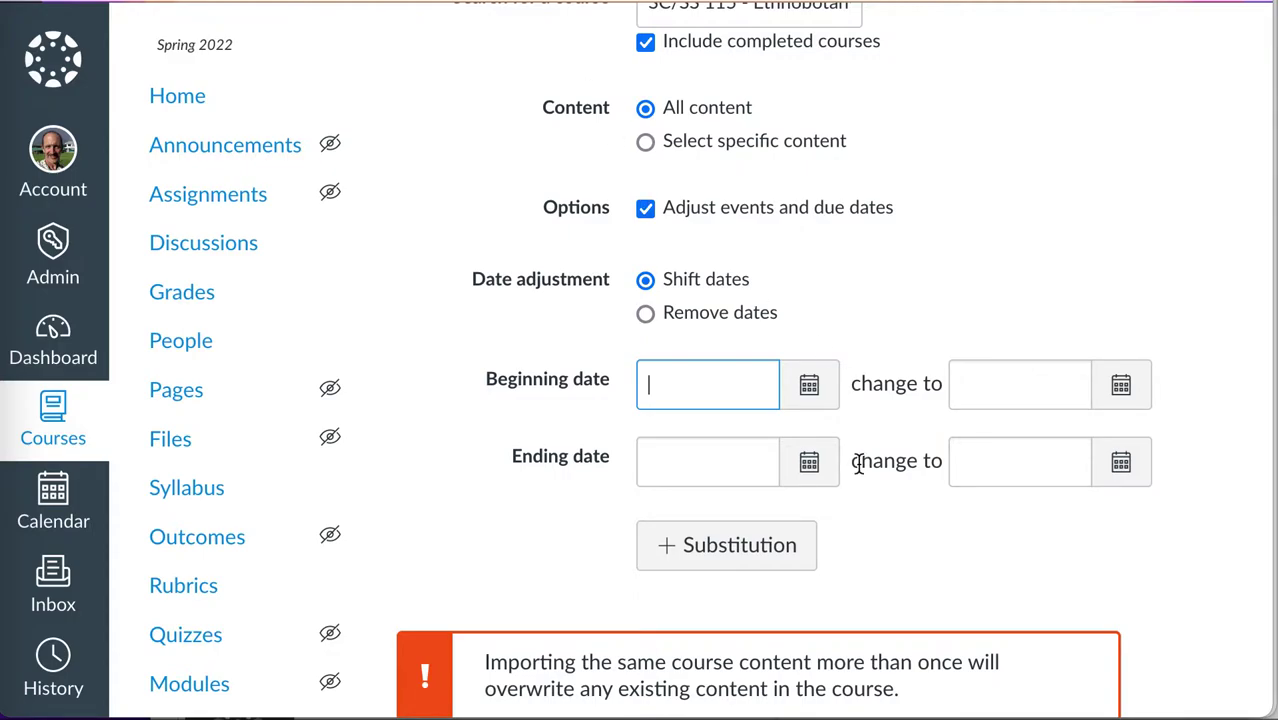
- Set the original beginning date to January 20, 2022 at 11:00 pm
{"action": "left_click", "coordinate": [810, 386]}
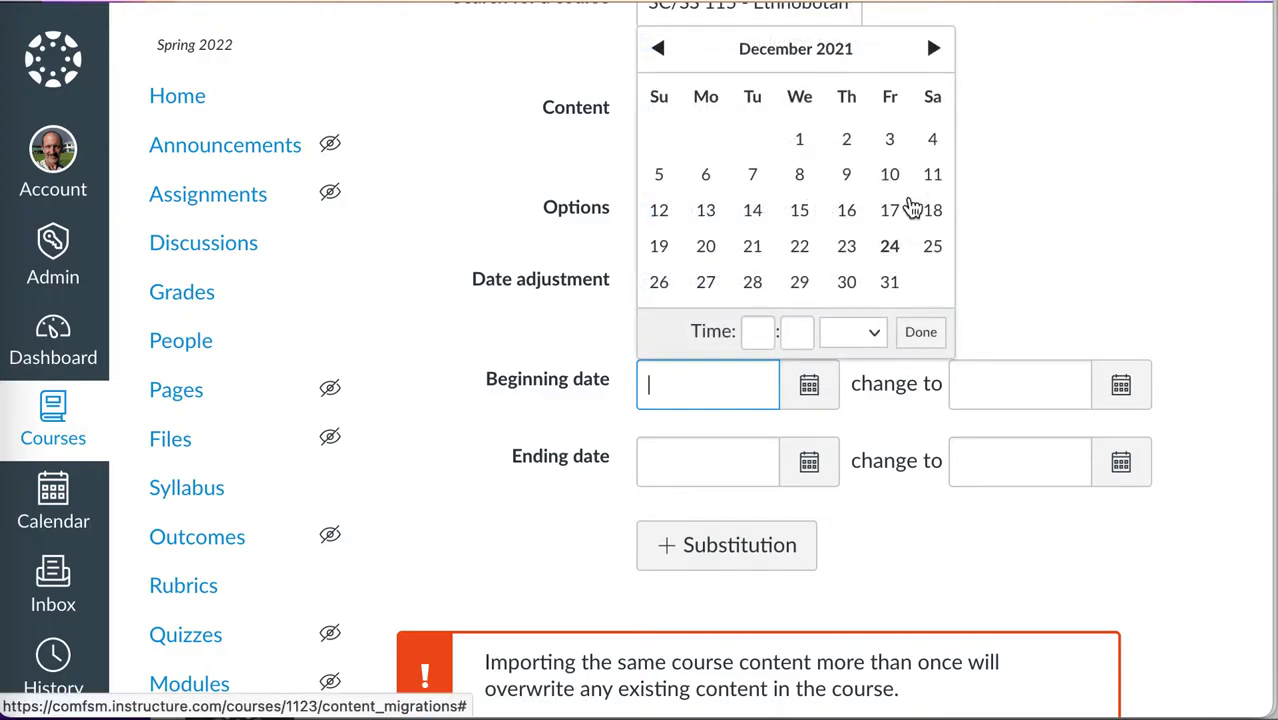
{"action": "left_click", "coordinate": [934, 52]}
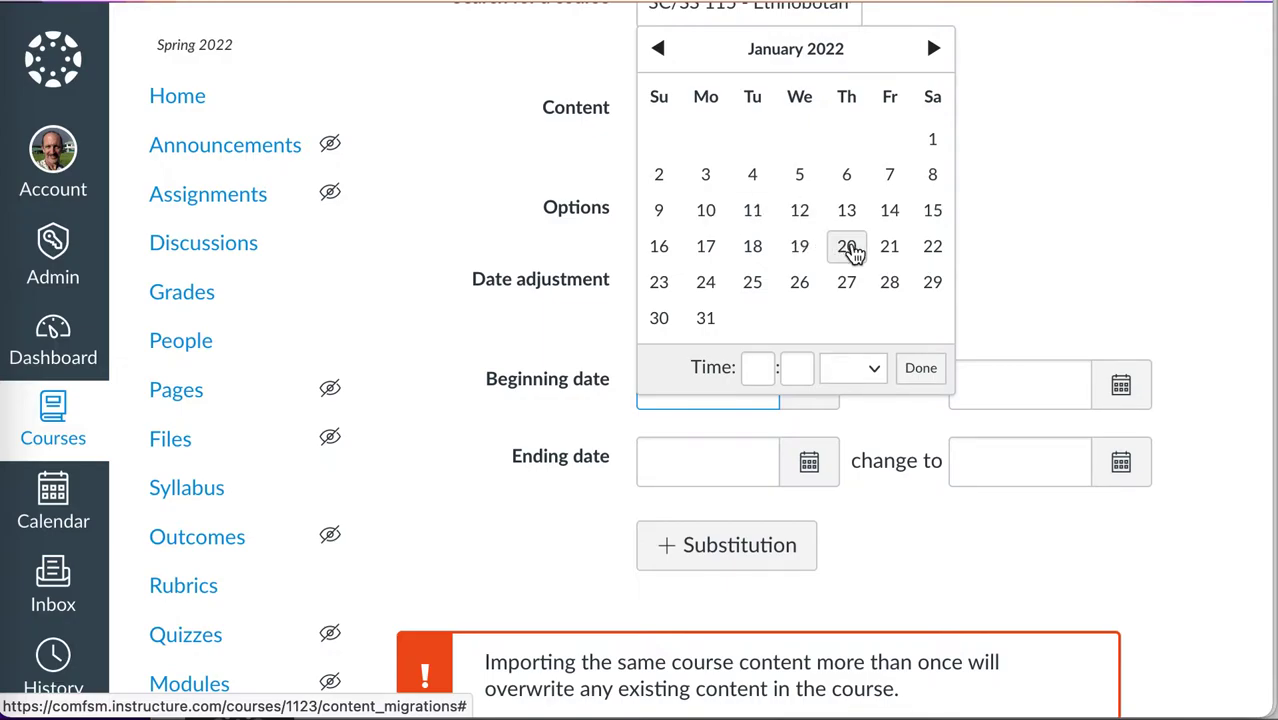
{"action": "left_click", "coordinate": [849, 250]}
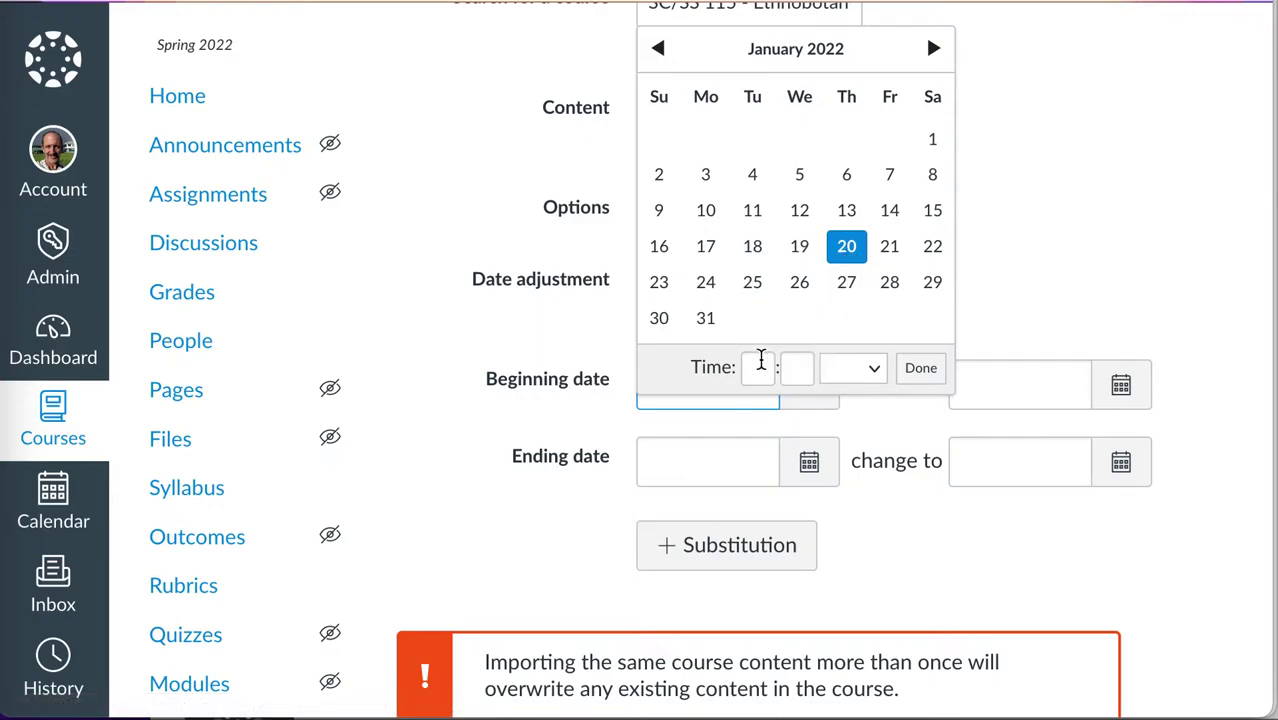
{"action": "left_click", "coordinate": [758, 368]}
{"action": "type", "text": "11"}
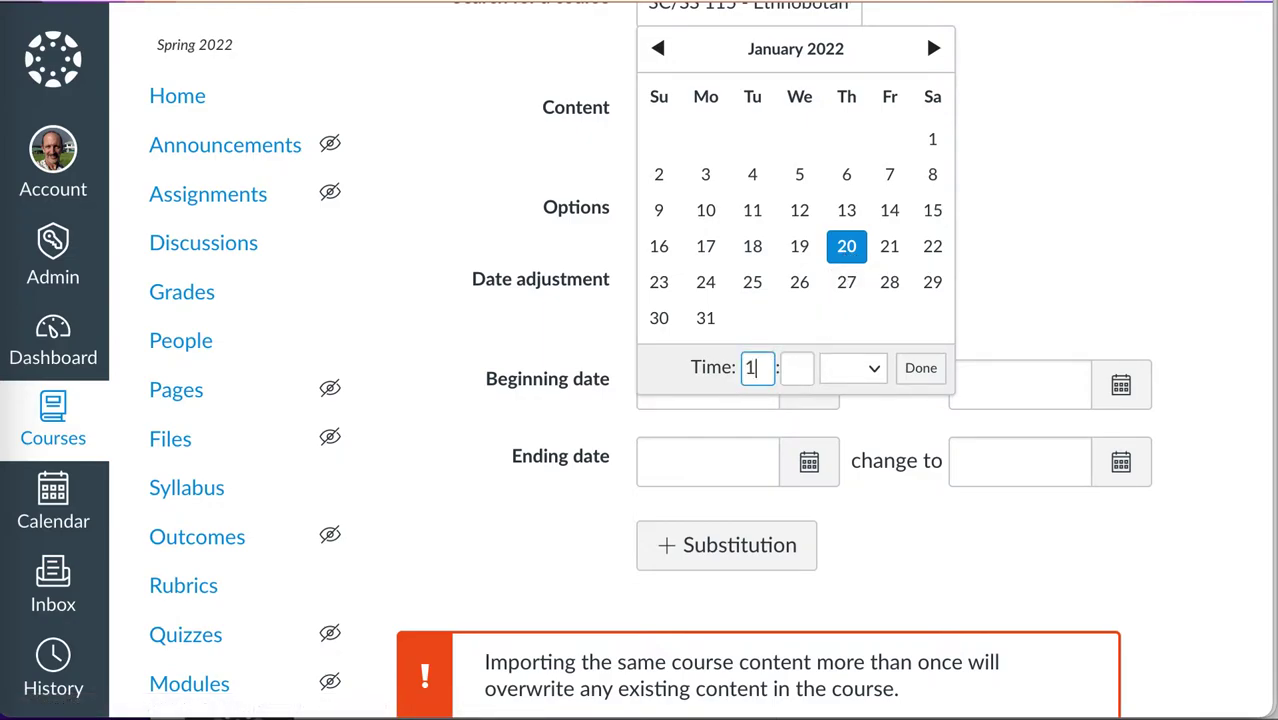
{"action": "left_click", "coordinate": [798, 368]}
{"action": "type", "text": "00"}
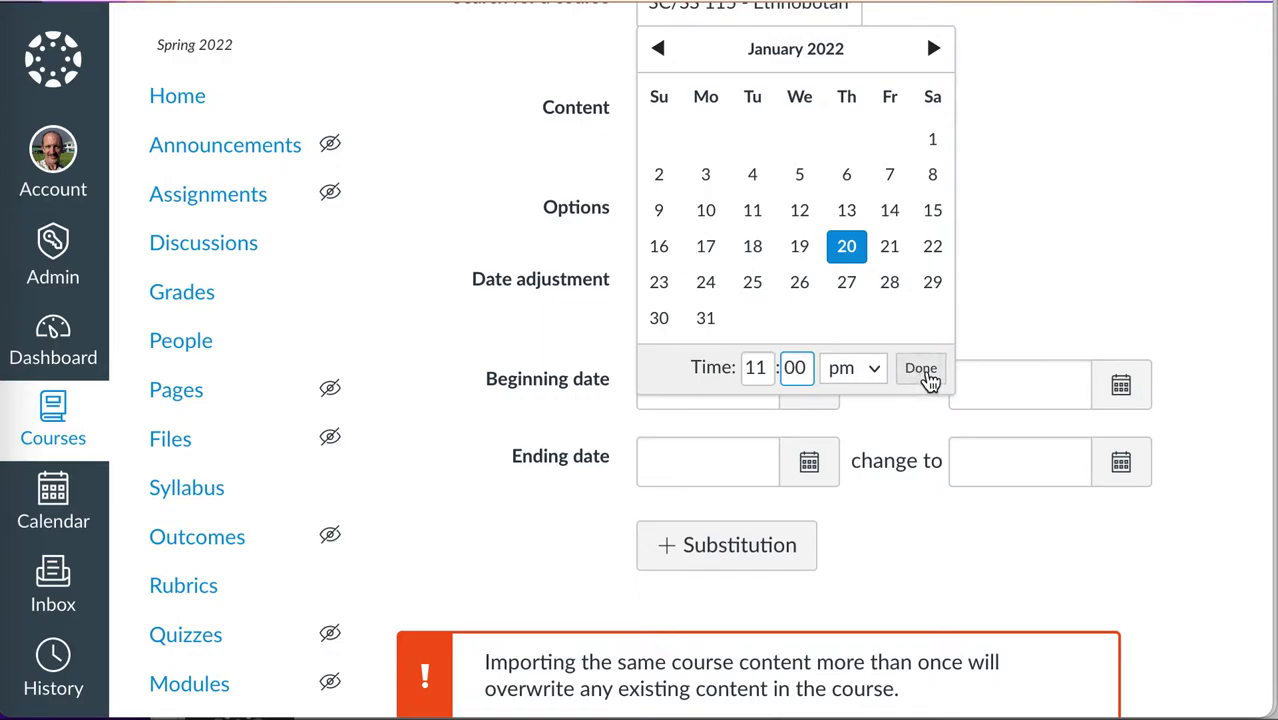
{"action": "left_click", "coordinate": [924, 370]}
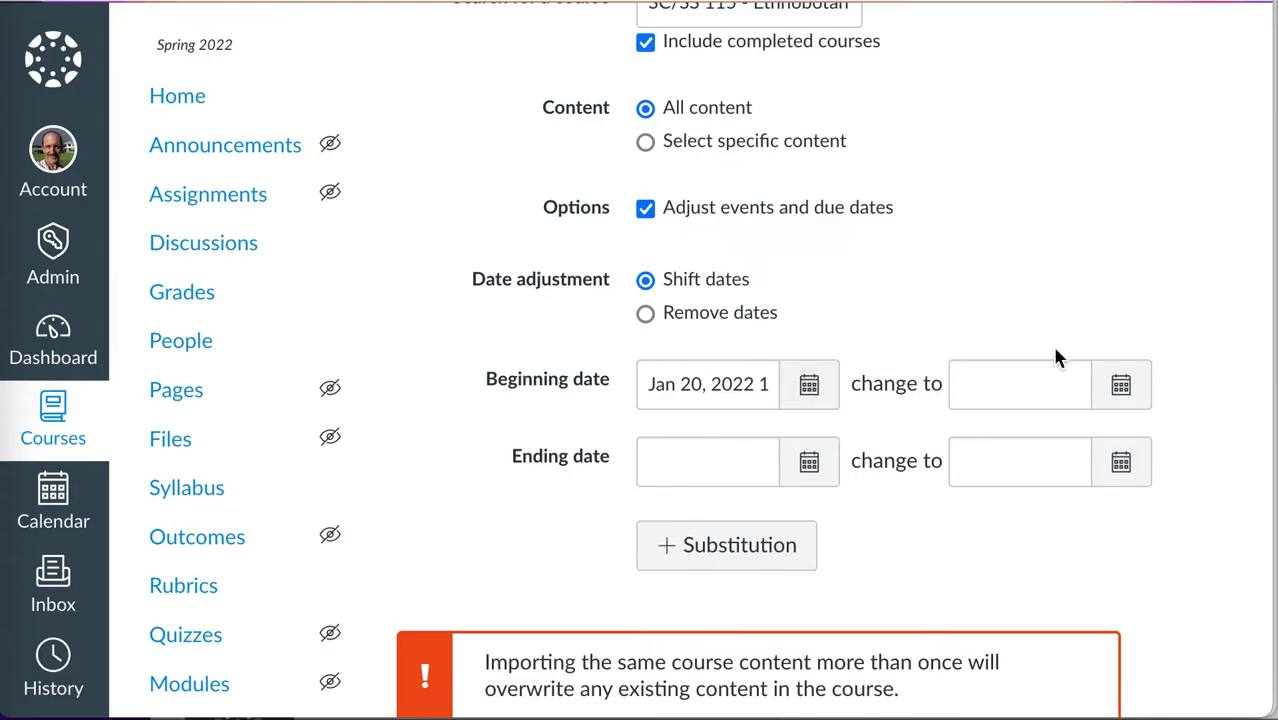
- Set the new beginning date that replaces the original one to January 20, 2022 at 11:00 pm
{"action": "left_click", "coordinate": [1118, 394]}
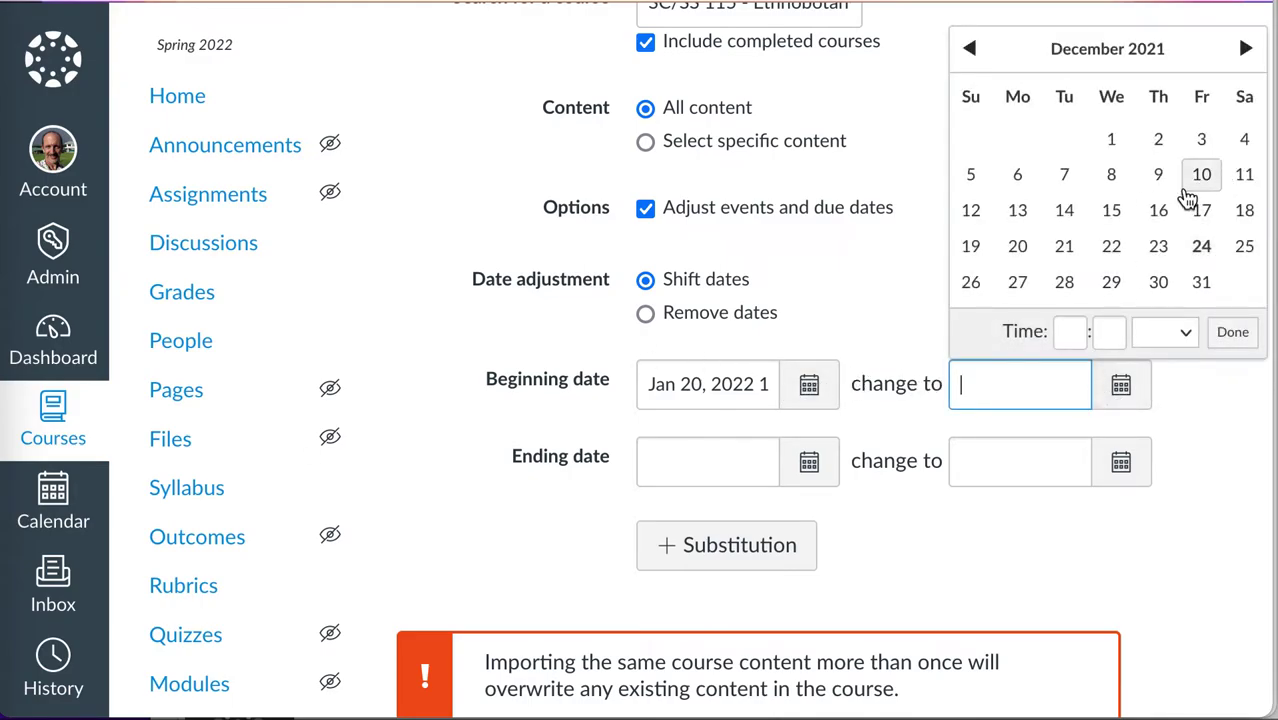
{"action": "left_click", "coordinate": [1245, 48]}
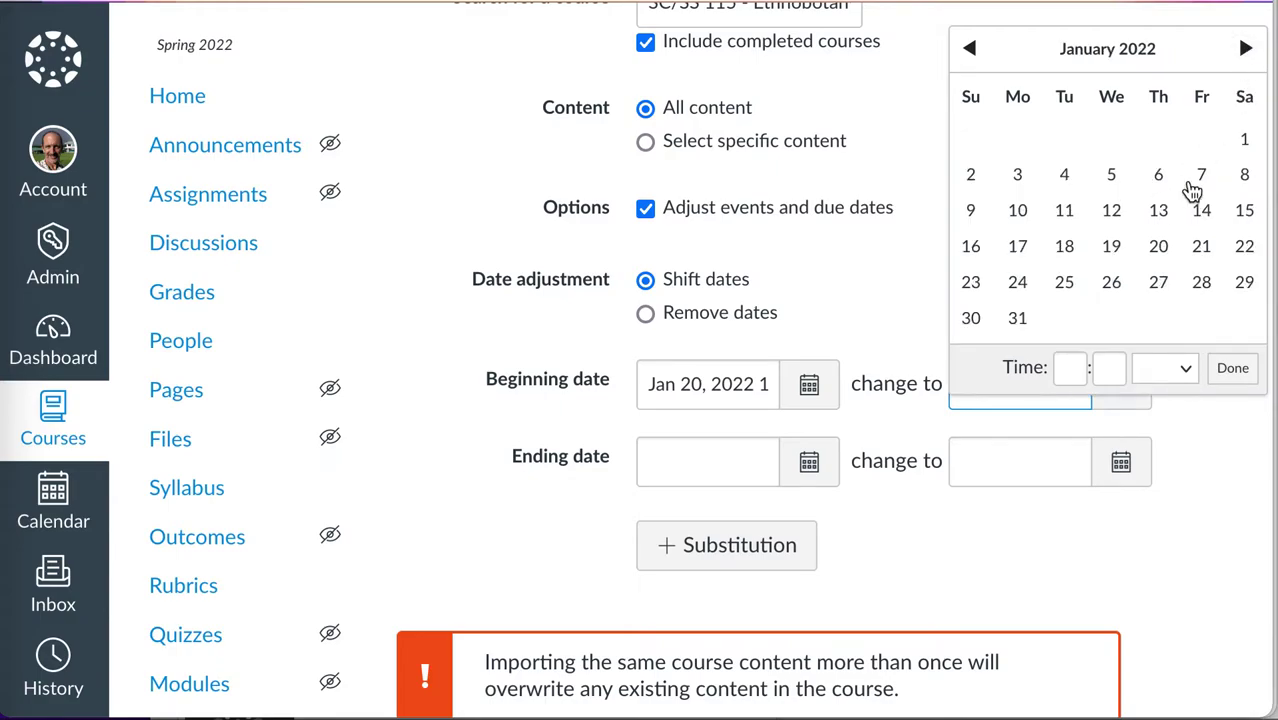
{"action": "left_click", "coordinate": [1158, 247]}
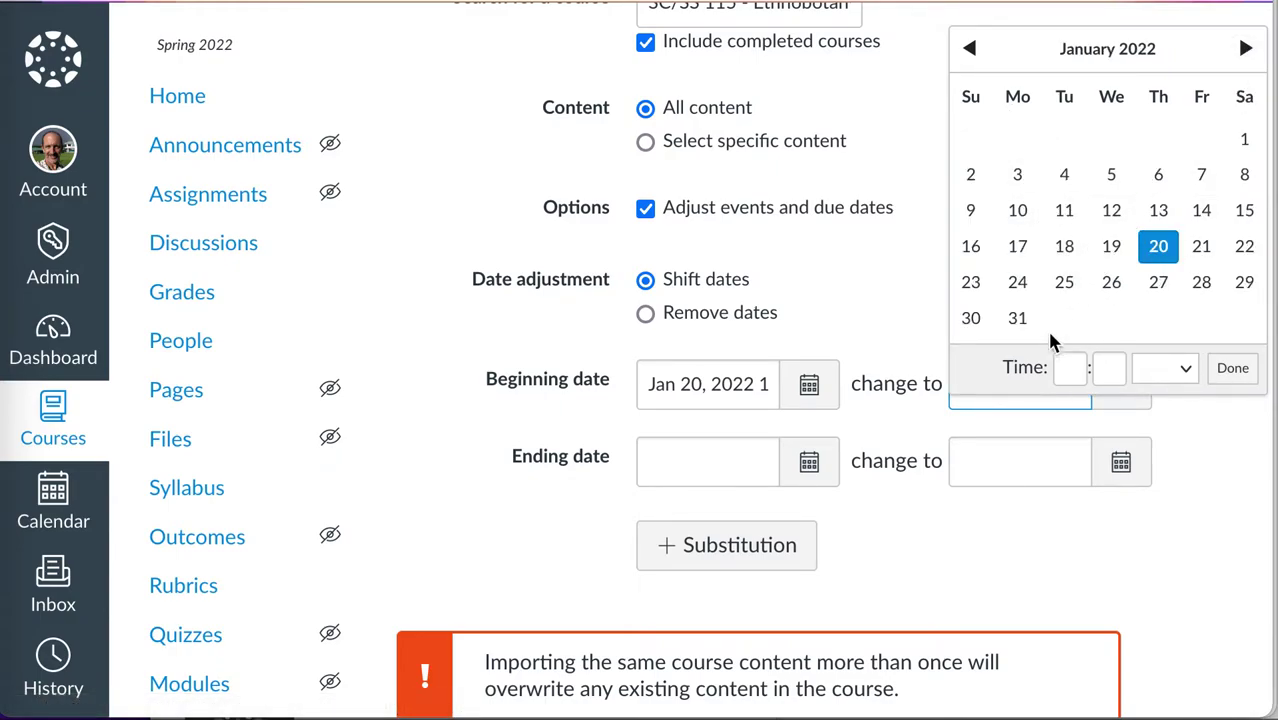
{"action": "left_click", "coordinate": [1068, 368]}
{"action": "type", "text": "11"}
{"action": "left_click", "coordinate": [1104, 367]}
{"action": "type", "text": "00"}
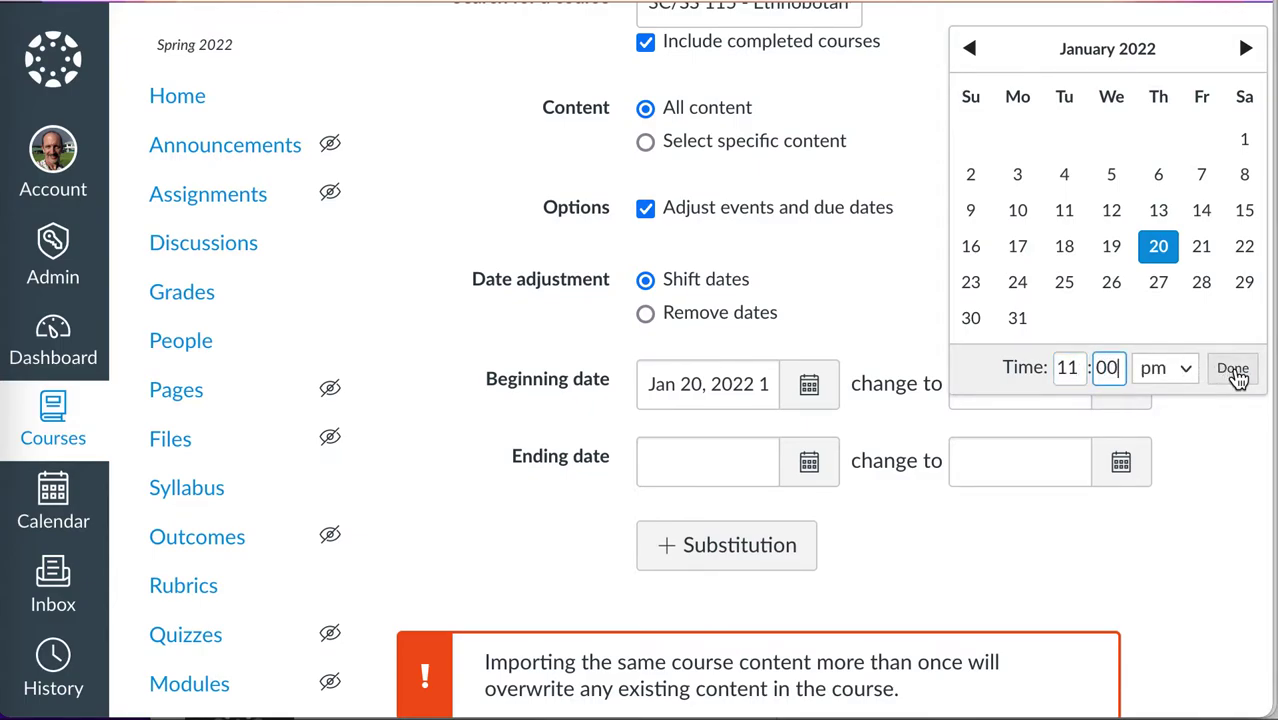
{"action": "left_click", "coordinate": [1233, 369]}
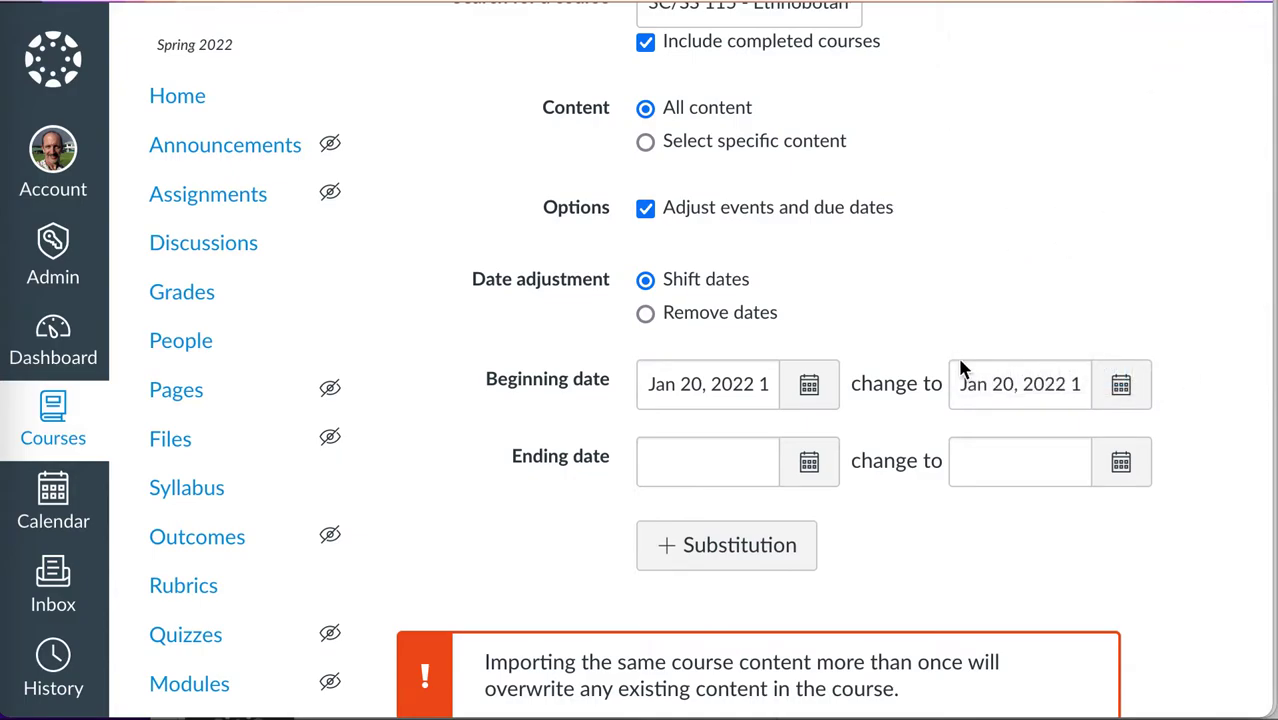
- Correct the original beginning date to August 26, 2021, keeping the 11:00 pm time
{"action": "left_click", "coordinate": [810, 386]}
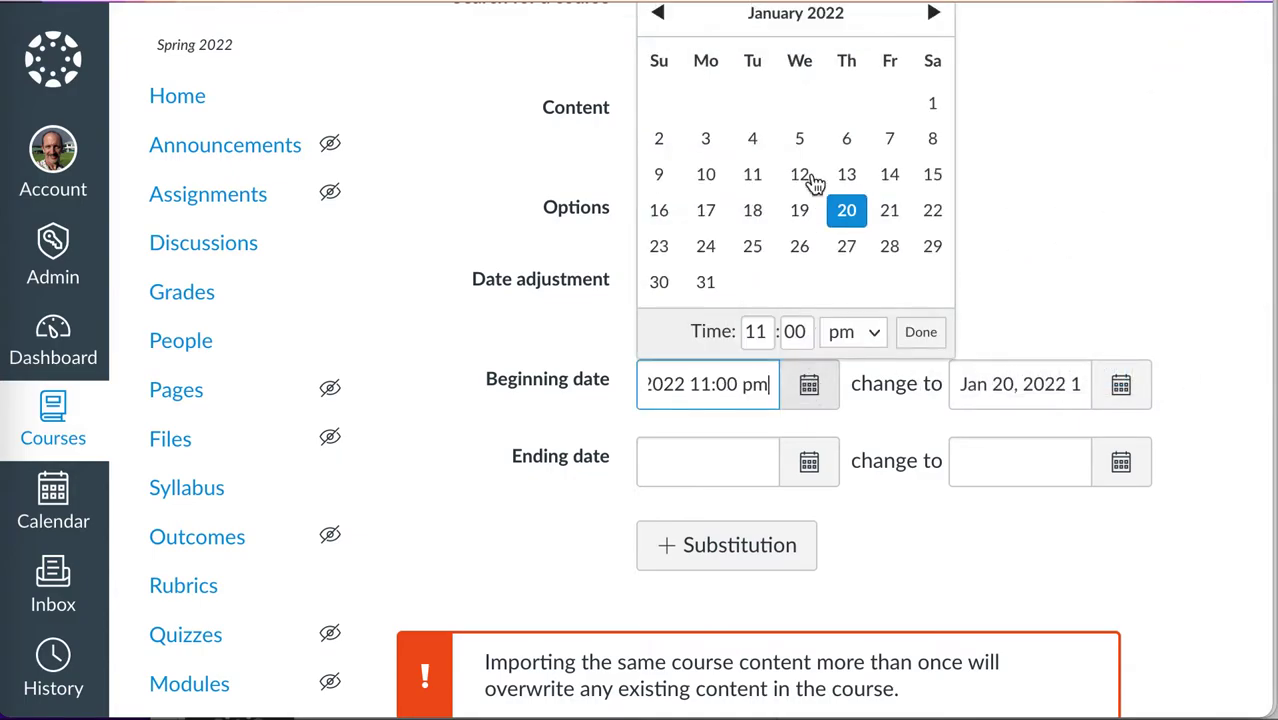
{"action": "left_click", "coordinate": [656, 14]}
{"action": "left_click", "coordinate": [656, 14]}
{"action": "left_click", "coordinate": [656, 14]}
{"action": "left_click", "coordinate": [656, 14]}
{"action": "left_click", "coordinate": [656, 14]}
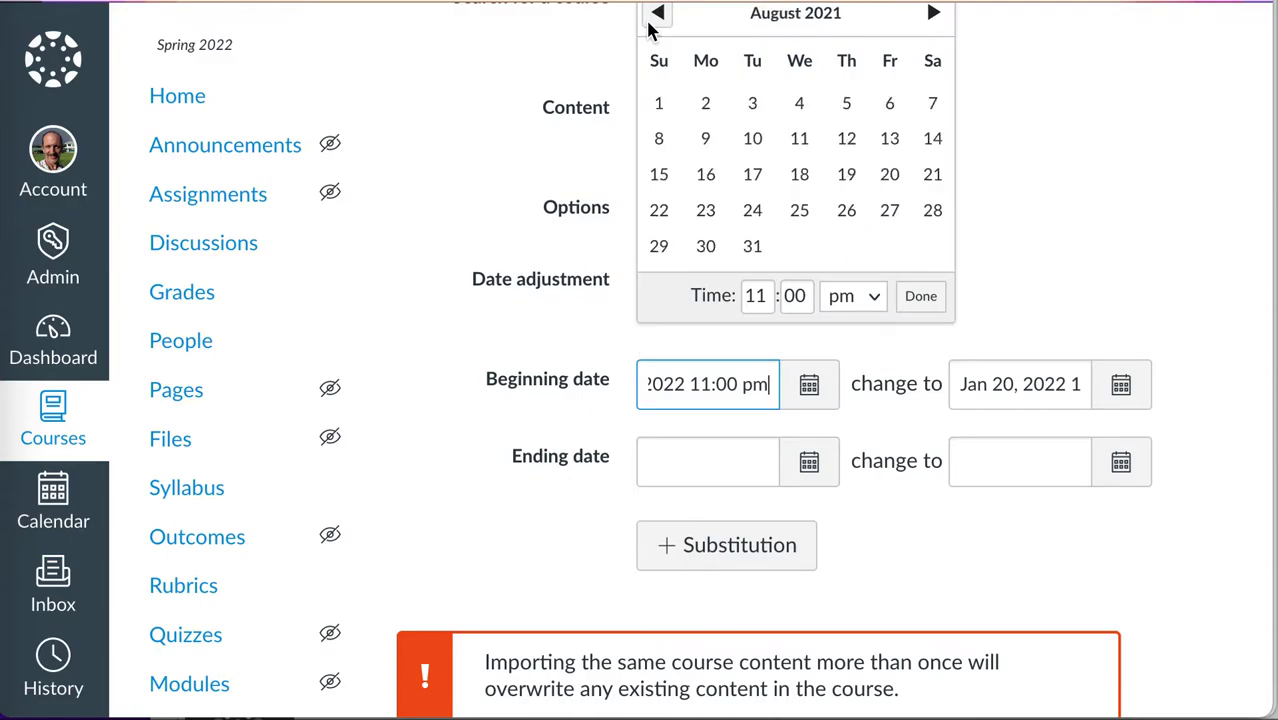
{"action": "left_click", "coordinate": [847, 224]}
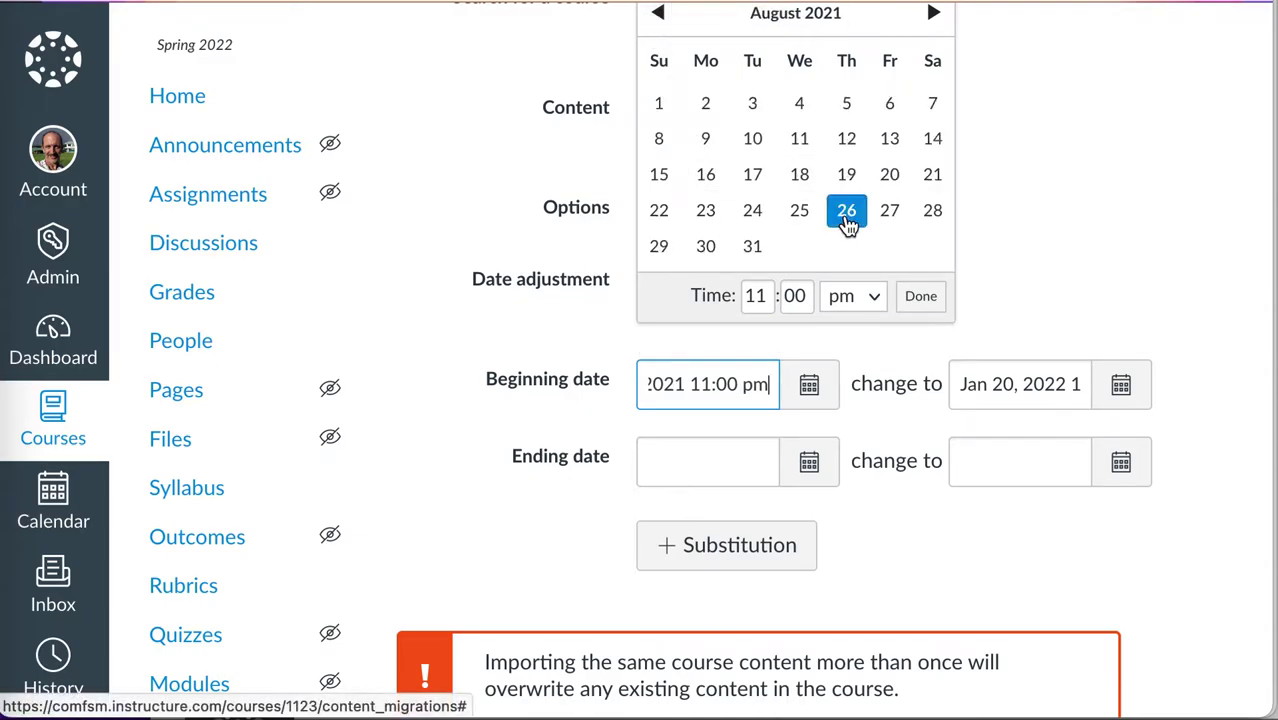
{"action": "left_click", "coordinate": [920, 297]}
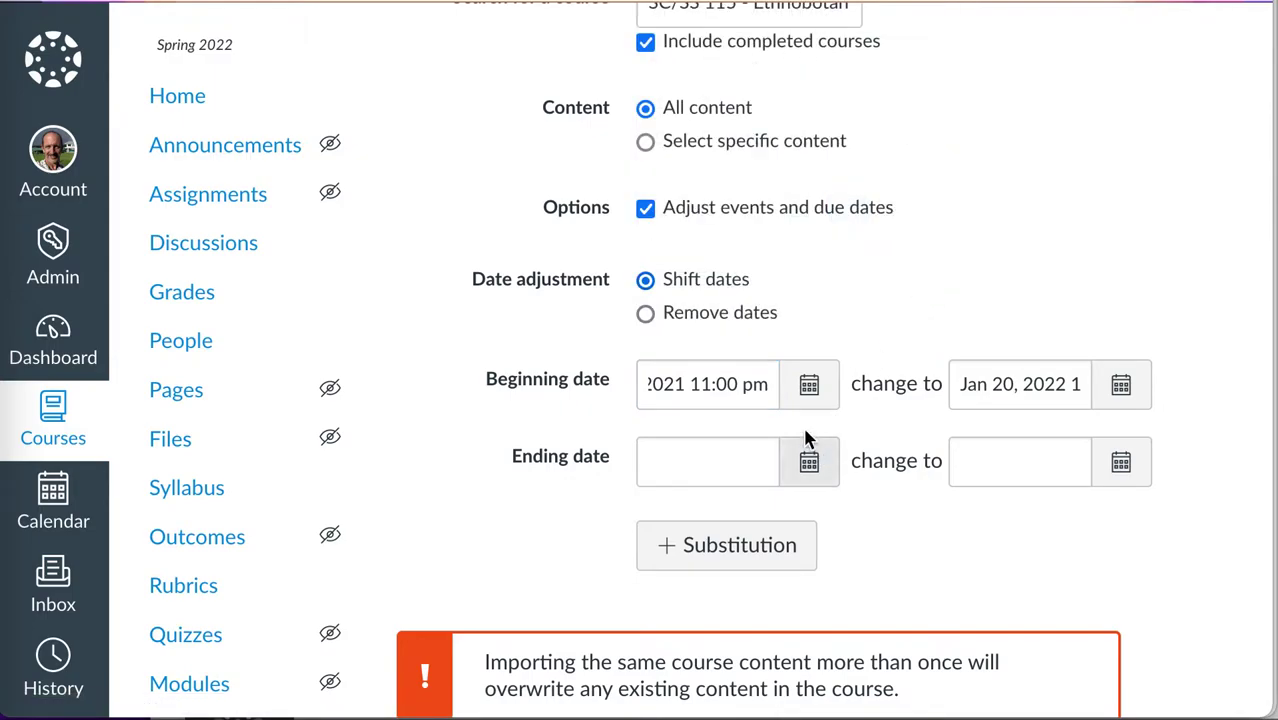
- Choose December 9, 2021 as the original ending date
{"action": "left_click", "coordinate": [803, 484]}
{"action": "left_click", "coordinate": [806, 464]}
{"action": "left_click", "coordinate": [930, 128]}
{"action": "double_click", "coordinate": [930, 128]}
{"action": "left_click", "coordinate": [930, 128]}
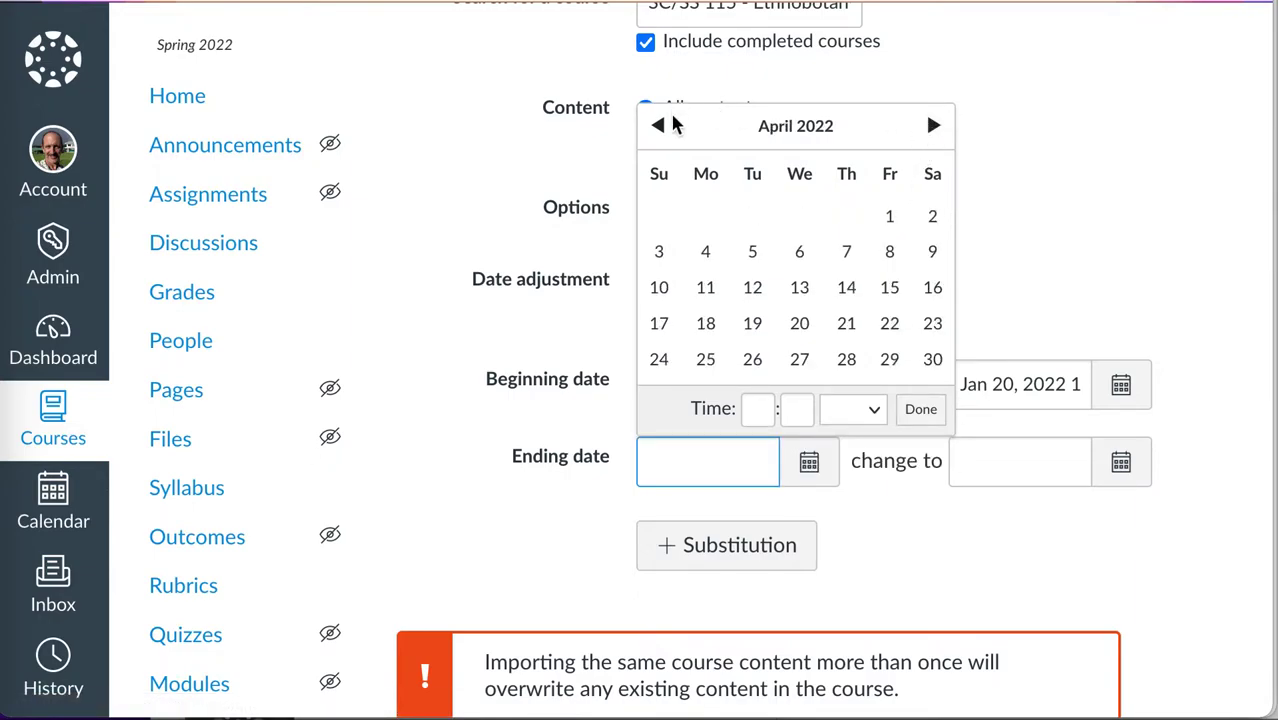
{"action": "double_click", "coordinate": [673, 124]}
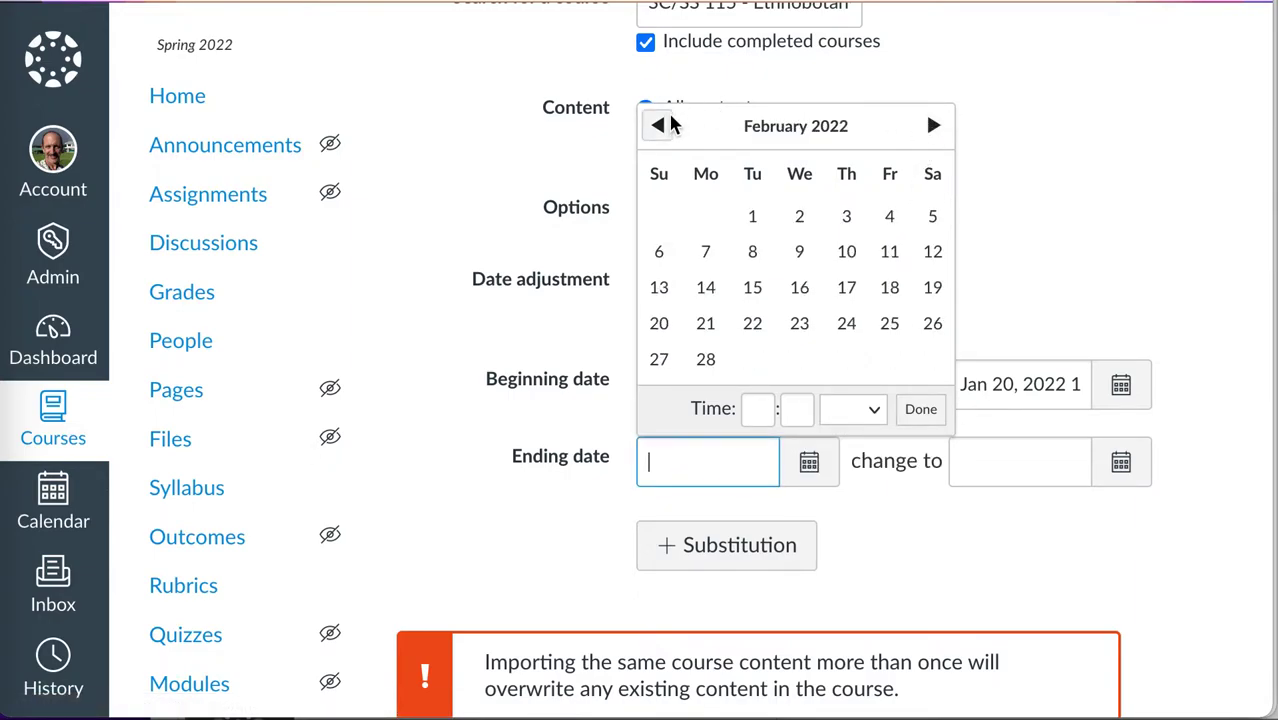
{"action": "left_click", "coordinate": [673, 124]}
{"action": "left_click", "coordinate": [673, 124]}
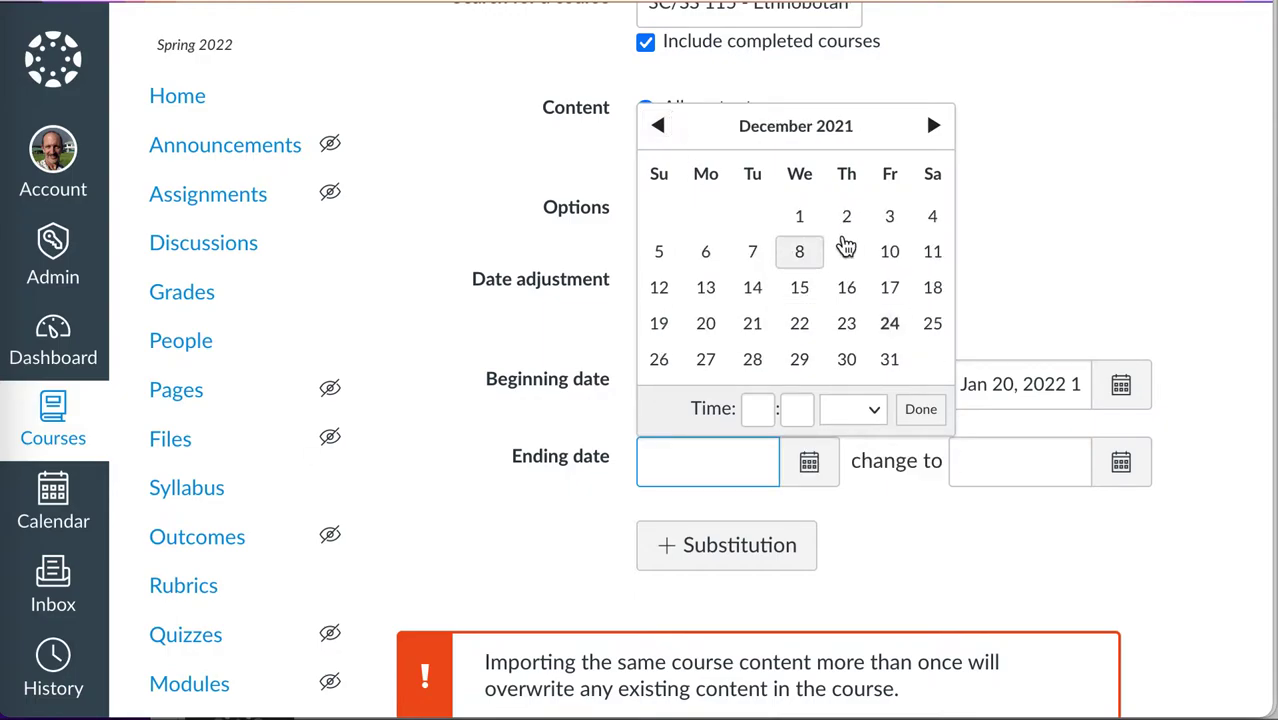
{"action": "left_click", "coordinate": [850, 257]}
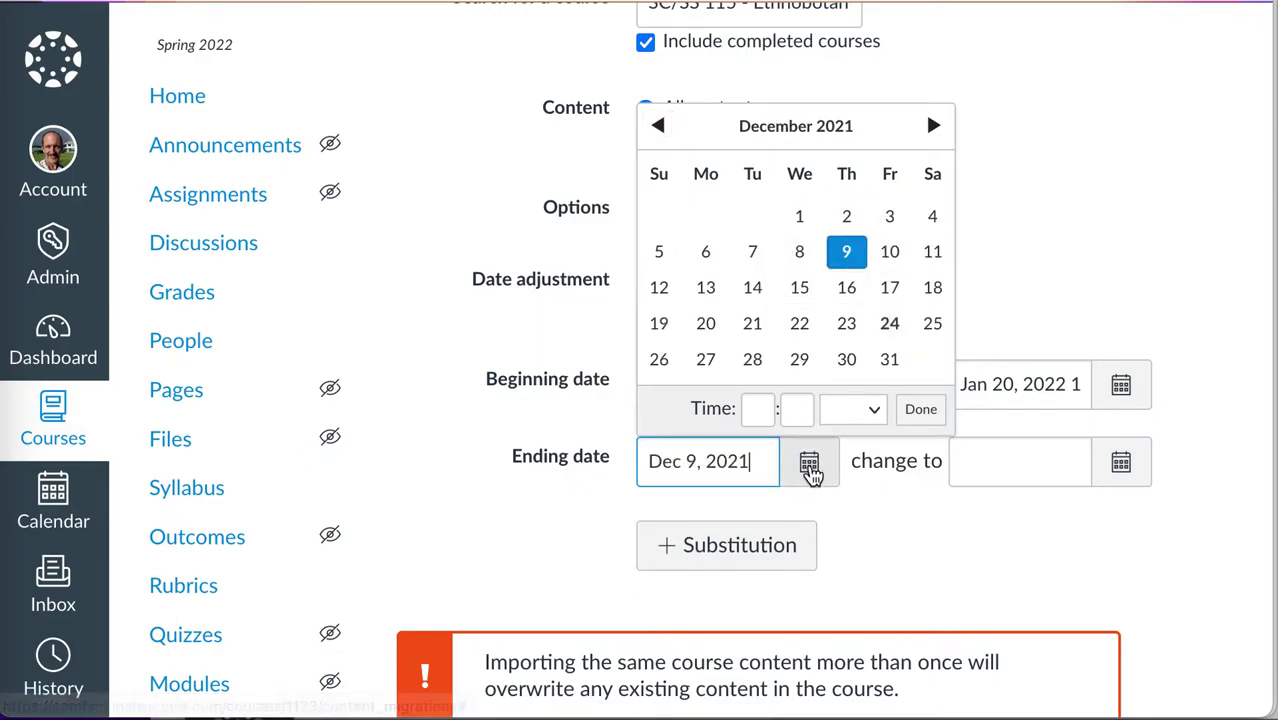
- Set the time of the original ending date to 6:20 pm
{"action": "left_click", "coordinate": [756, 406]}
{"action": "type", "text": "6:20"}
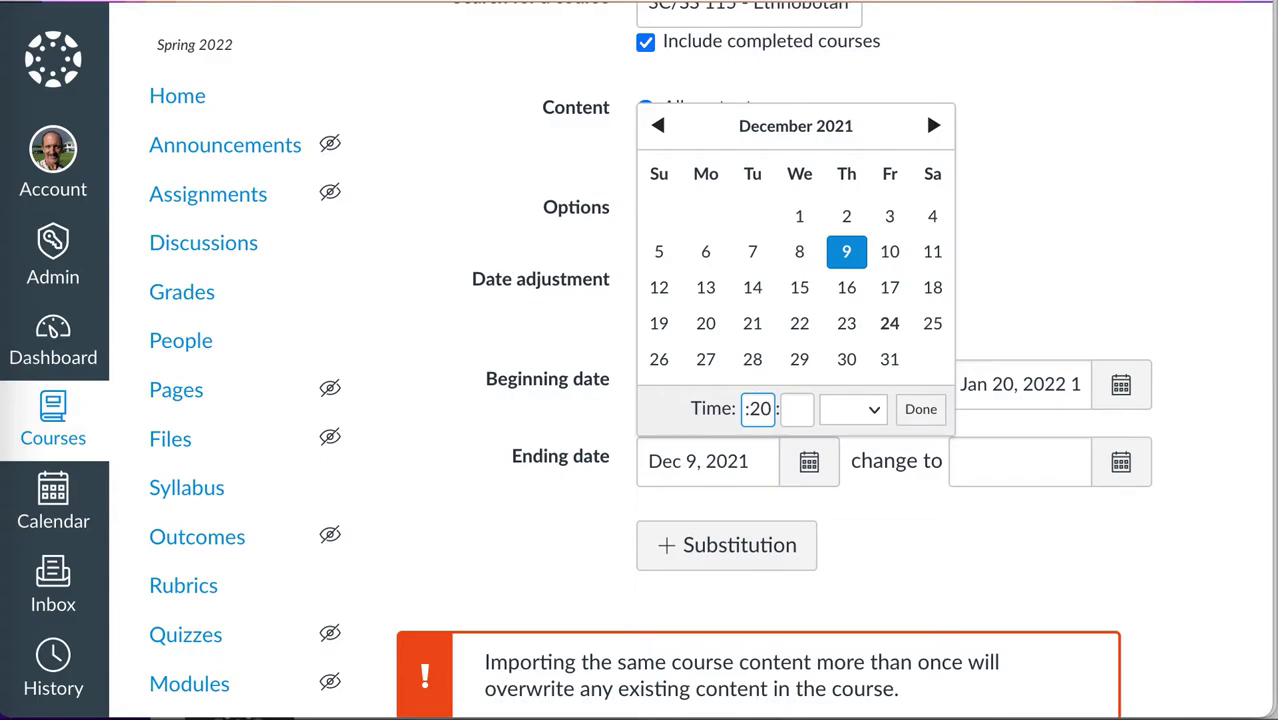
{"action": "key", "text": "Home"}
{"action": "key", "text": "Delete"}
{"action": "key", "text": "Delete"}
{"action": "double_click", "coordinate": [768, 412]}
{"action": "type", "text": "6"}
{"action": "key", "text": "Tab"}
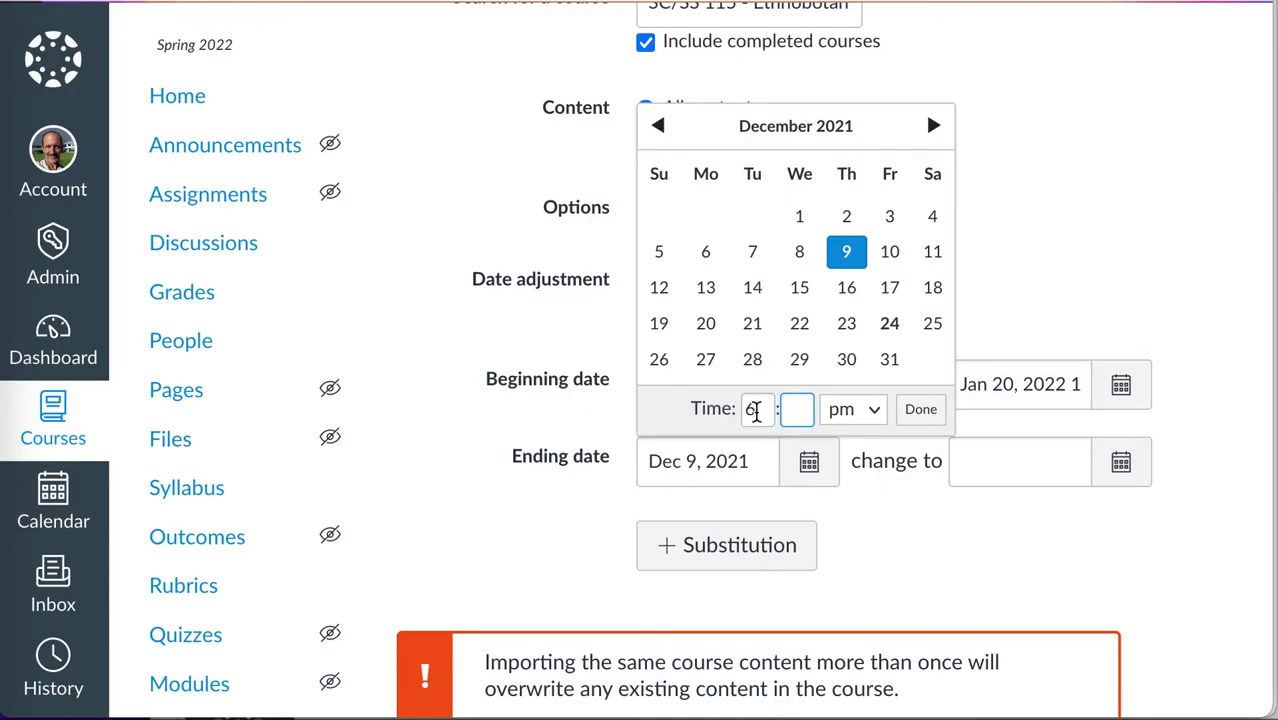
{"action": "type", "text": "20"}
{"action": "left_click", "coordinate": [922, 410]}
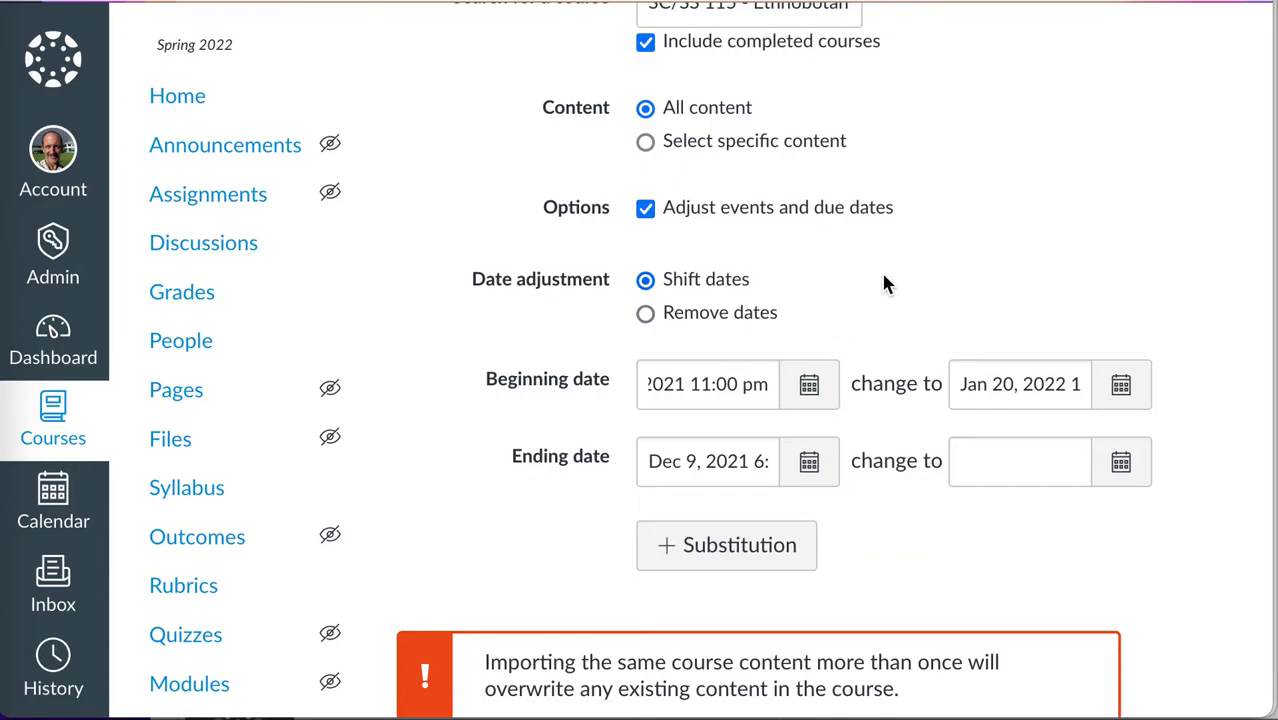
- Set the new ending date that replaces the original one to May 4, 2022 at 6:20 pm
{"action": "left_click", "coordinate": [1120, 463]}
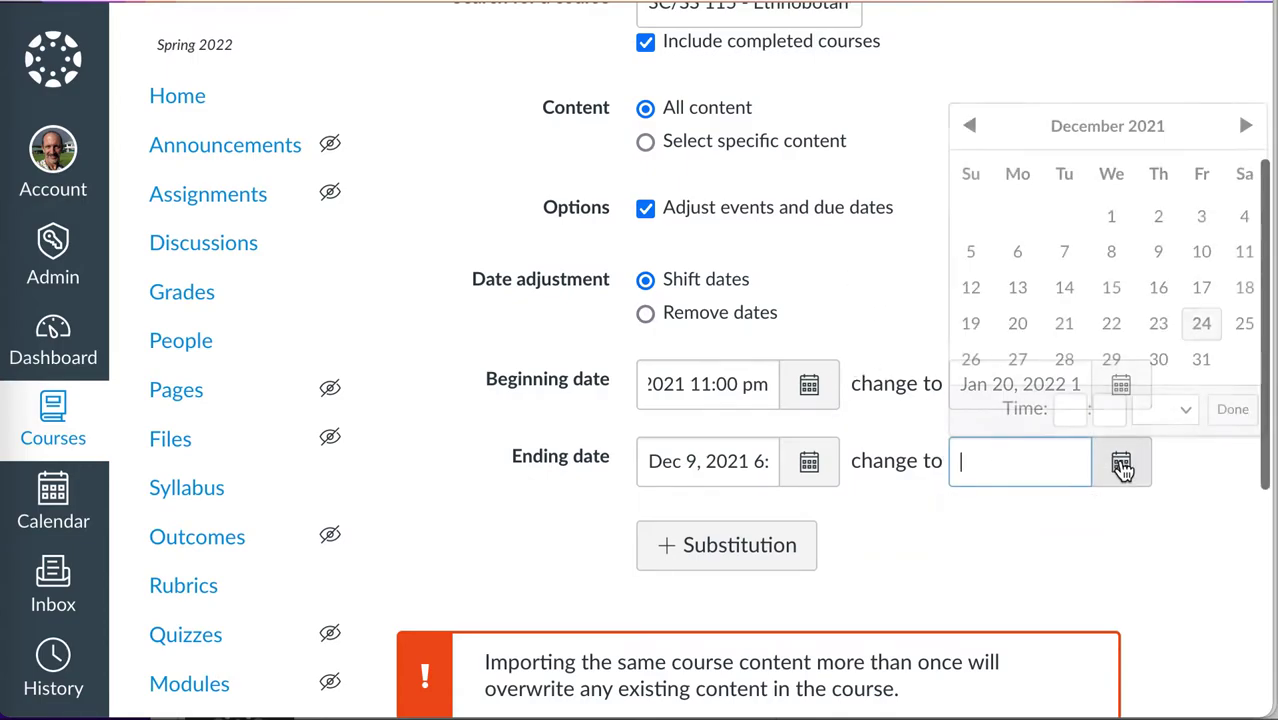
{"action": "left_click", "coordinate": [1245, 126]}
{"action": "left_click", "coordinate": [1245, 126]}
{"action": "left_click", "coordinate": [1245, 126]}
{"action": "left_click", "coordinate": [1245, 126]}
{"action": "left_click", "coordinate": [1245, 126]}
{"action": "left_click", "coordinate": [1117, 220]}
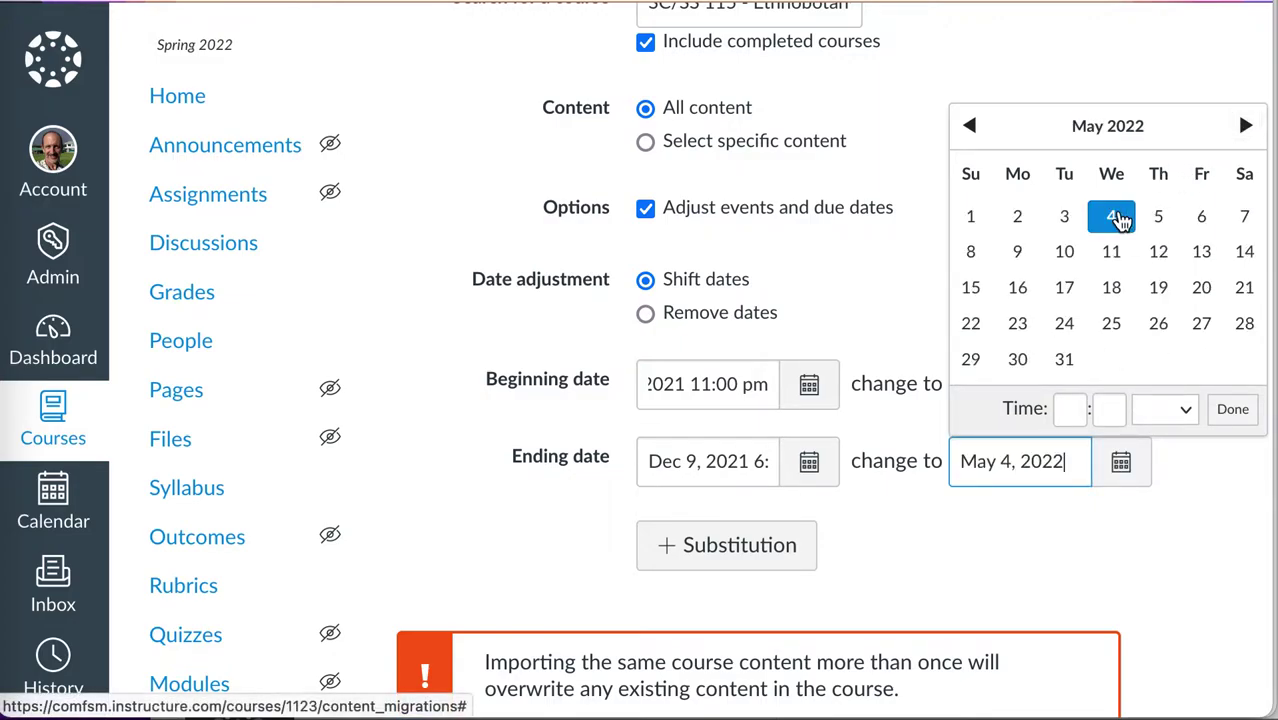
{"action": "left_click", "coordinate": [1069, 410]}
{"action": "type", "text": "6"}
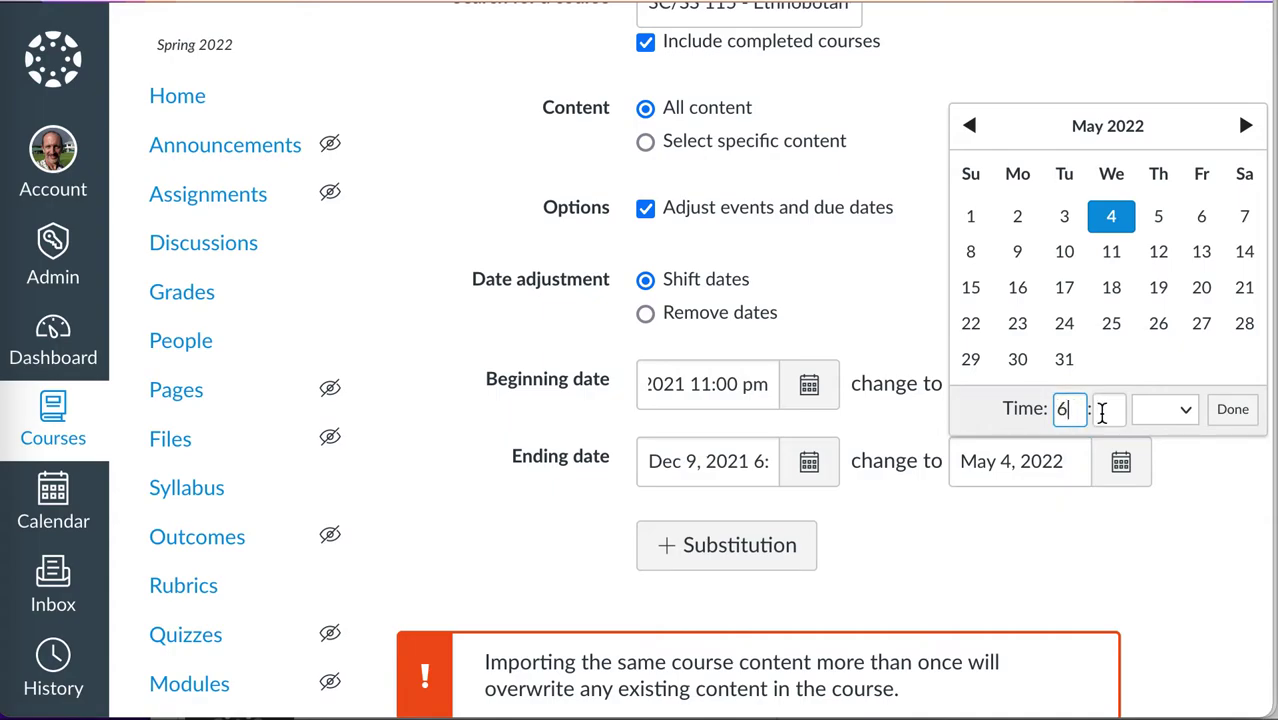
{"action": "left_click", "coordinate": [1100, 410]}
{"action": "type", "text": "20"}
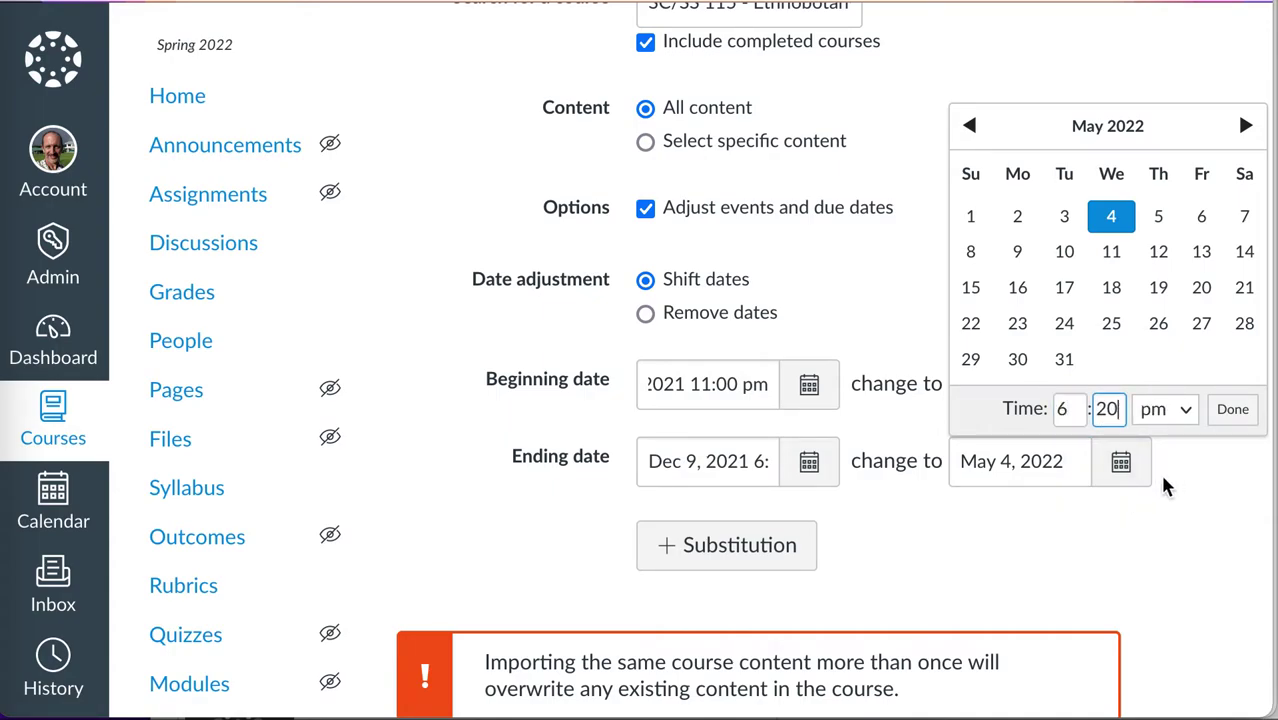
{"action": "left_click", "coordinate": [1234, 419]}
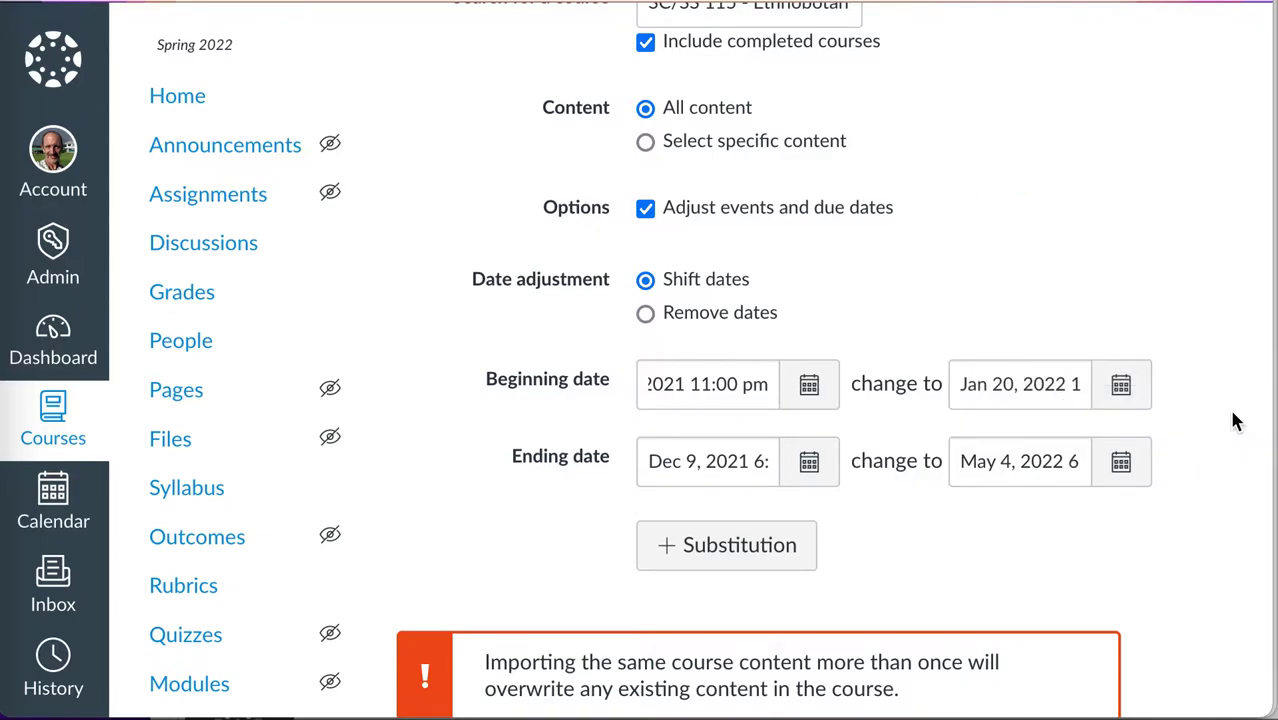
- Review the import's source course, content choice and shifted beginning and ending dates before importing
{"action": "scroll", "coordinate": [1045, 512], "scroll_direction": "down", "scroll_amount": 1}
{"action": "scroll", "coordinate": [1044, 505], "scroll_direction": "down", "scroll_amount": 1}
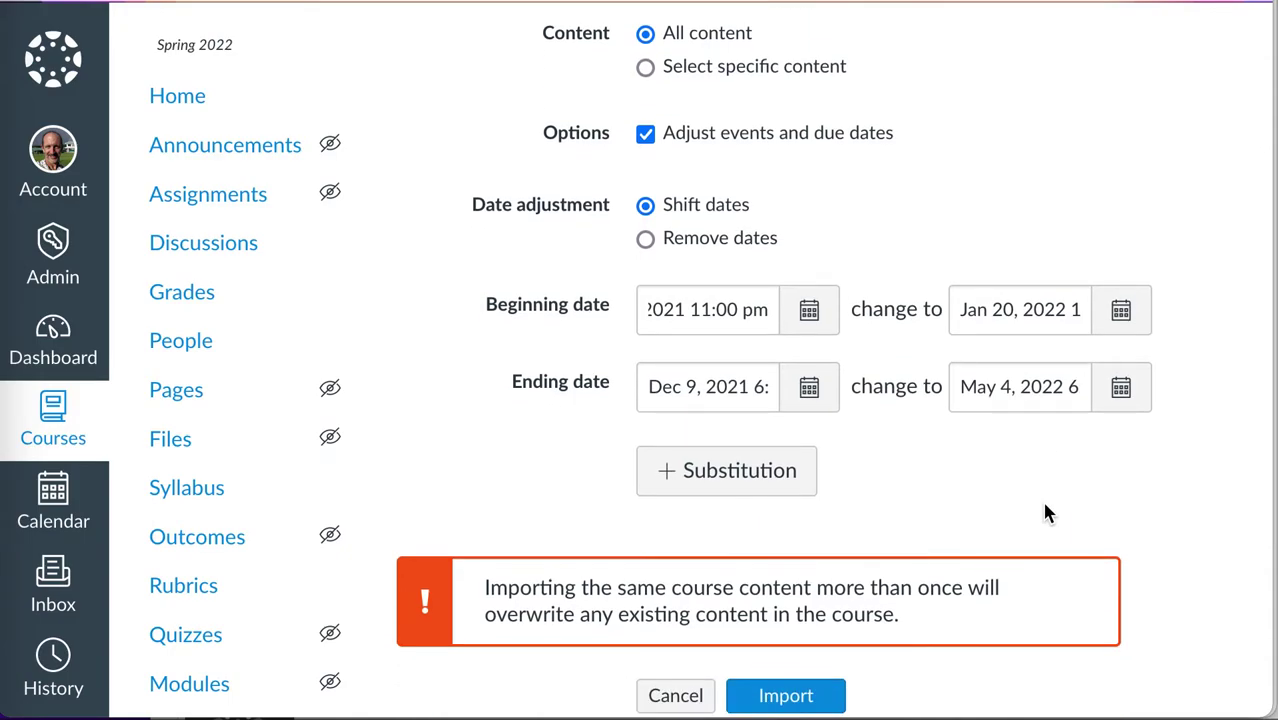
{"action": "scroll", "coordinate": [1045, 512], "scroll_direction": "down", "scroll_amount": 2}
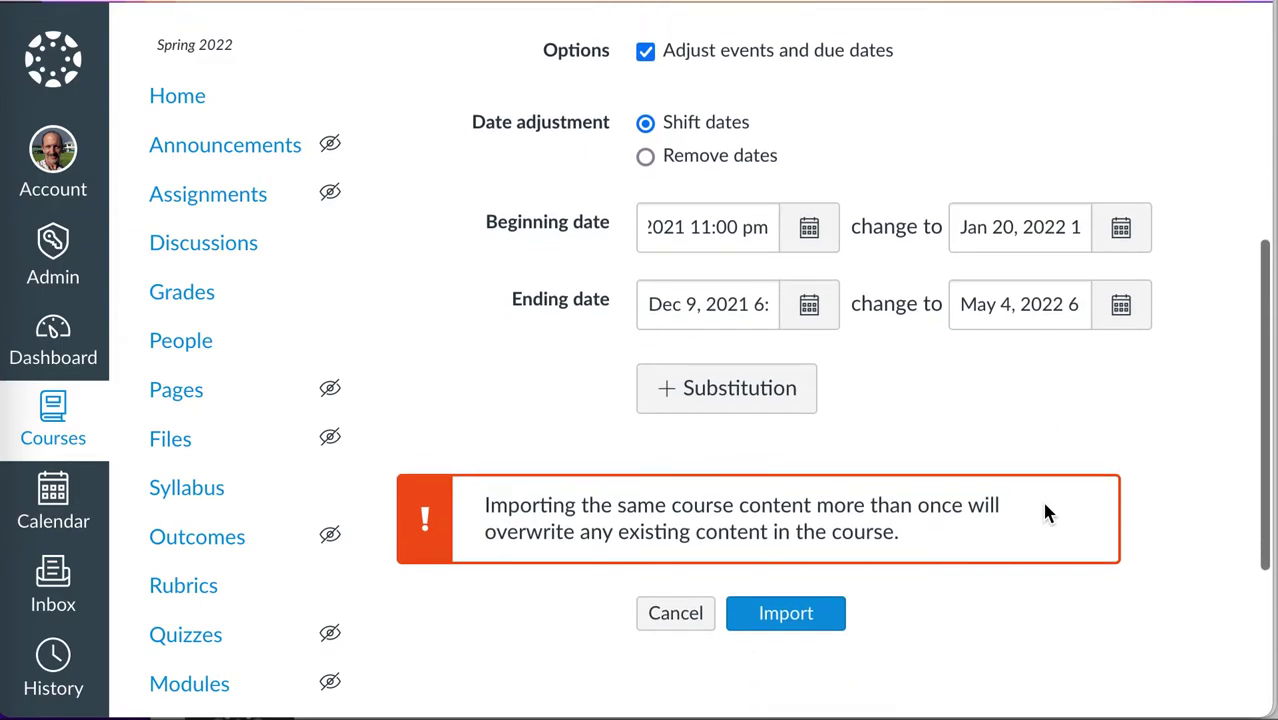
{"action": "scroll", "coordinate": [1044, 512], "scroll_direction": "up", "scroll_amount": 3}
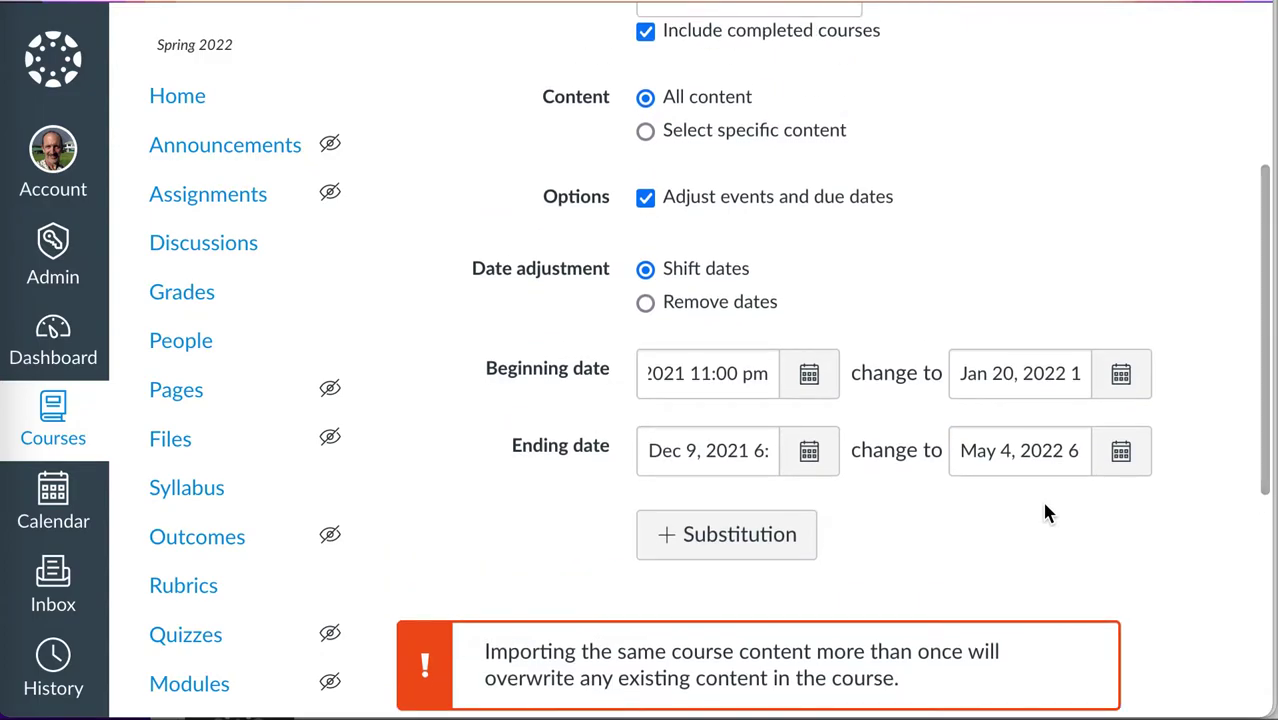
{"action": "scroll", "coordinate": [1044, 504], "scroll_direction": "up", "scroll_amount": 1}
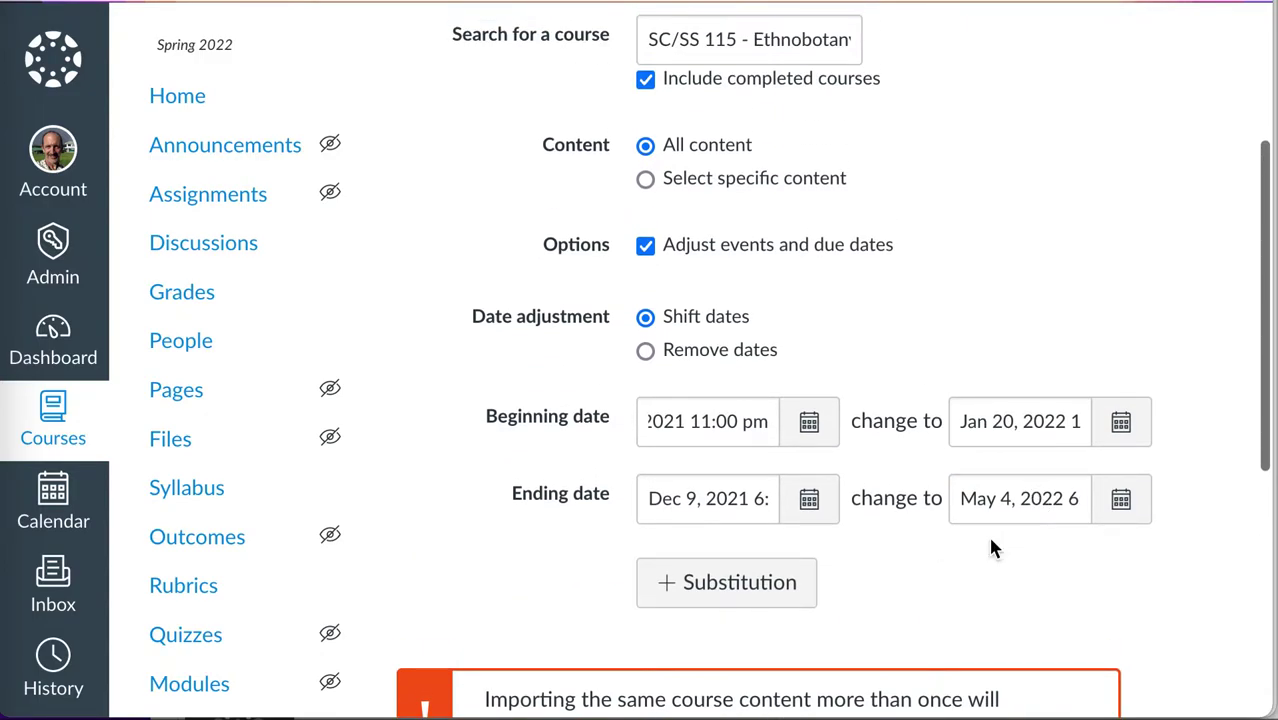
{"action": "scroll", "coordinate": [990, 547], "scroll_direction": "up", "scroll_amount": 1}
{"action": "scroll", "coordinate": [990, 547], "scroll_direction": "down", "scroll_amount": 2}
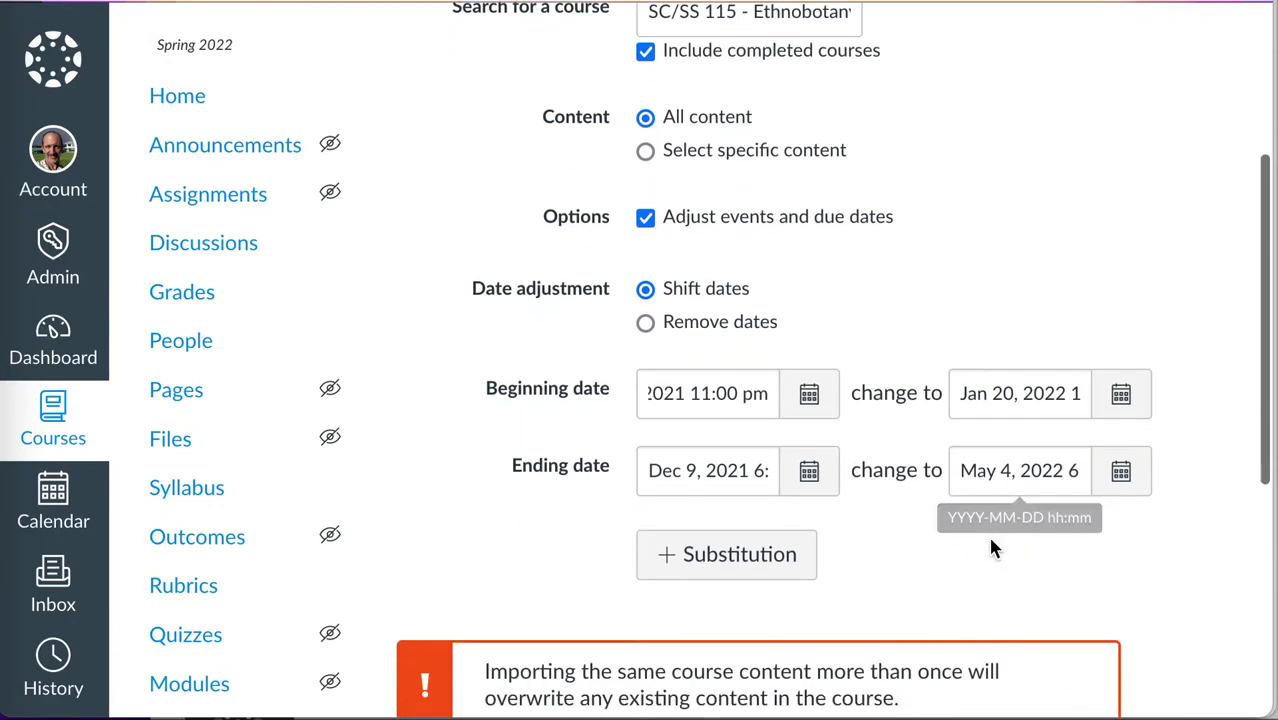
{"action": "scroll", "coordinate": [991, 541], "scroll_direction": "down", "scroll_amount": 4}
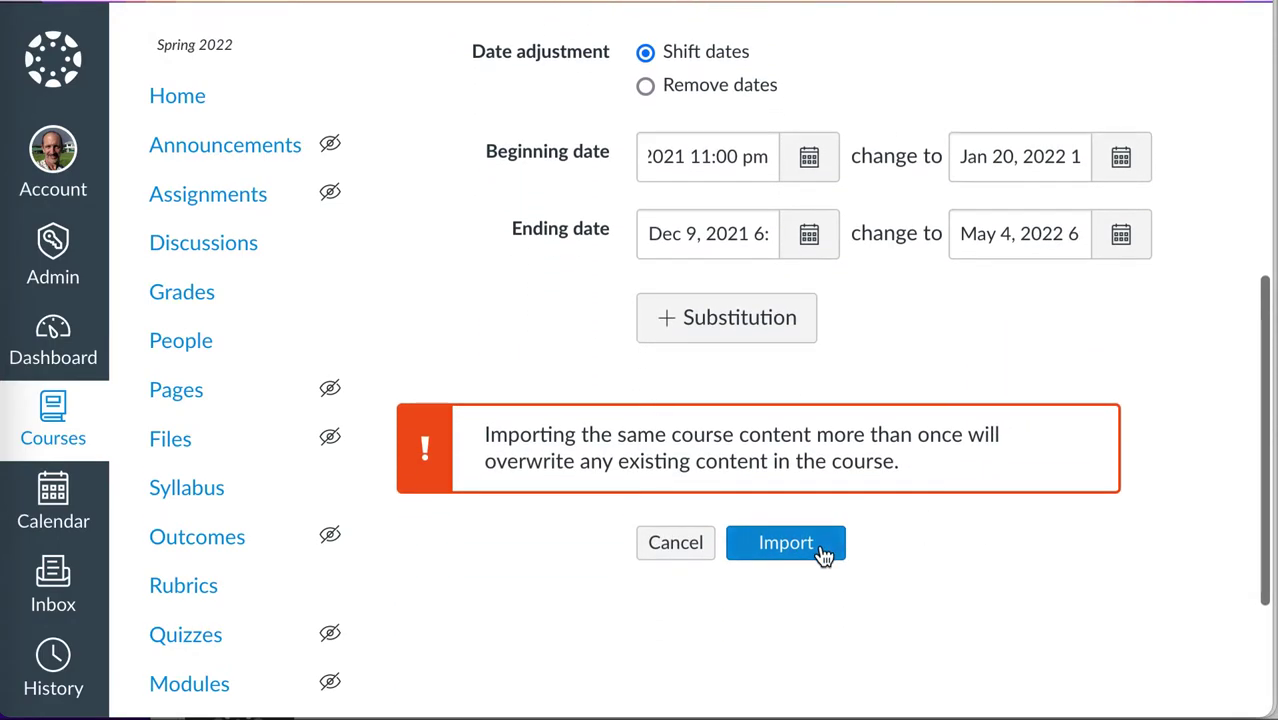
- Run the course content import and open the assignment flagged for missing links in the import's issues
{"action": "left_click", "coordinate": [822, 553]}
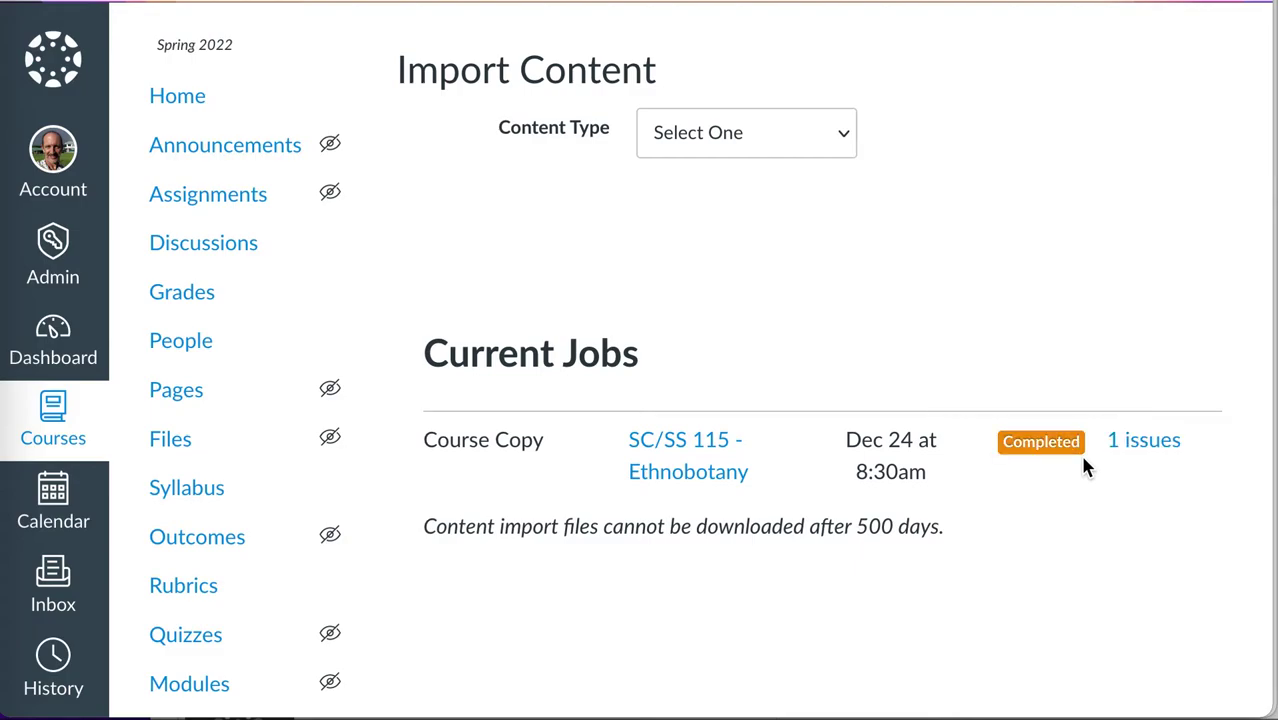
{"action": "left_click", "coordinate": [1142, 444]}
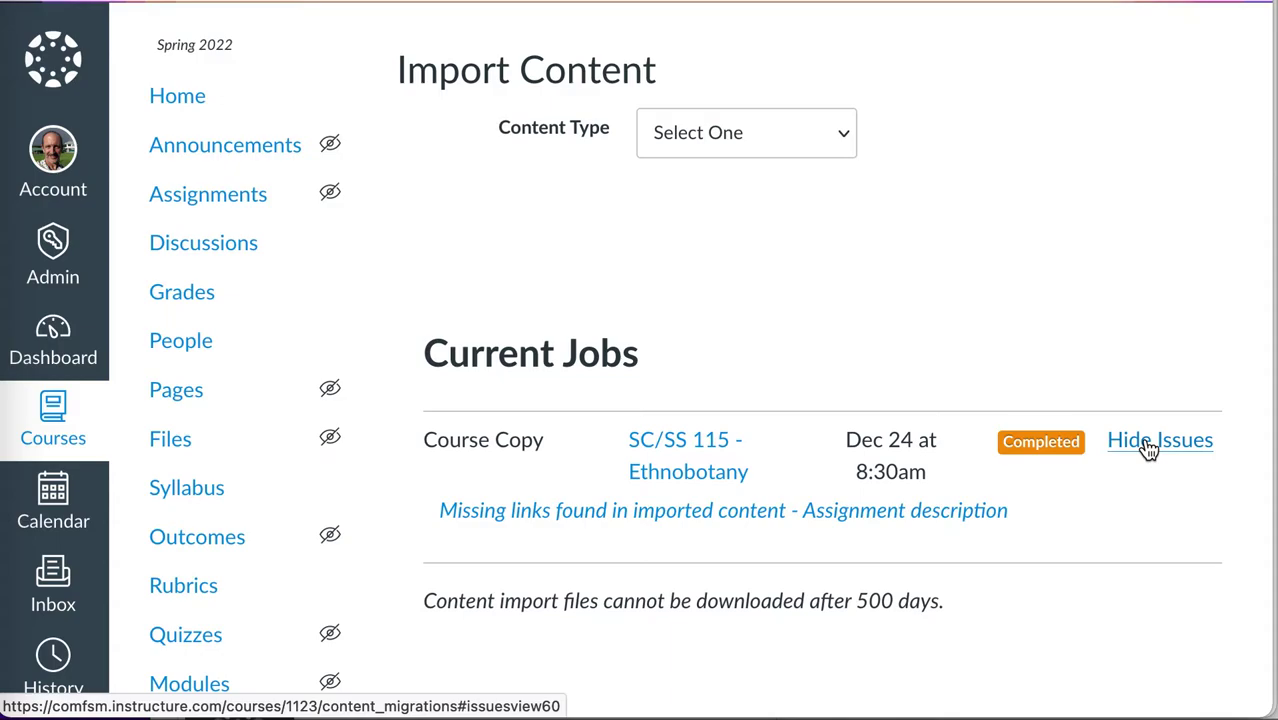
{"action": "left_click", "coordinate": [916, 521]}
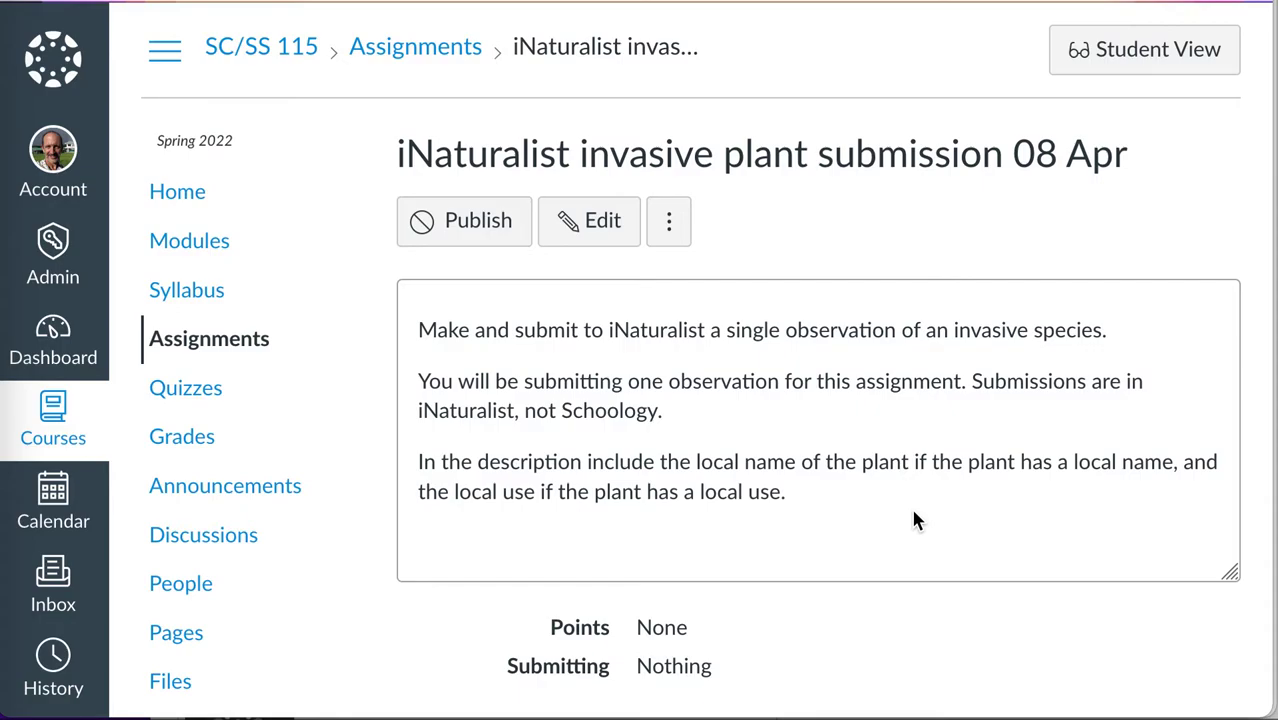
- Open the iNaturalist invasive plant submission 08 Apr assignment for editing and show its description as raw HTML
{"action": "left_click", "coordinate": [588, 233]}
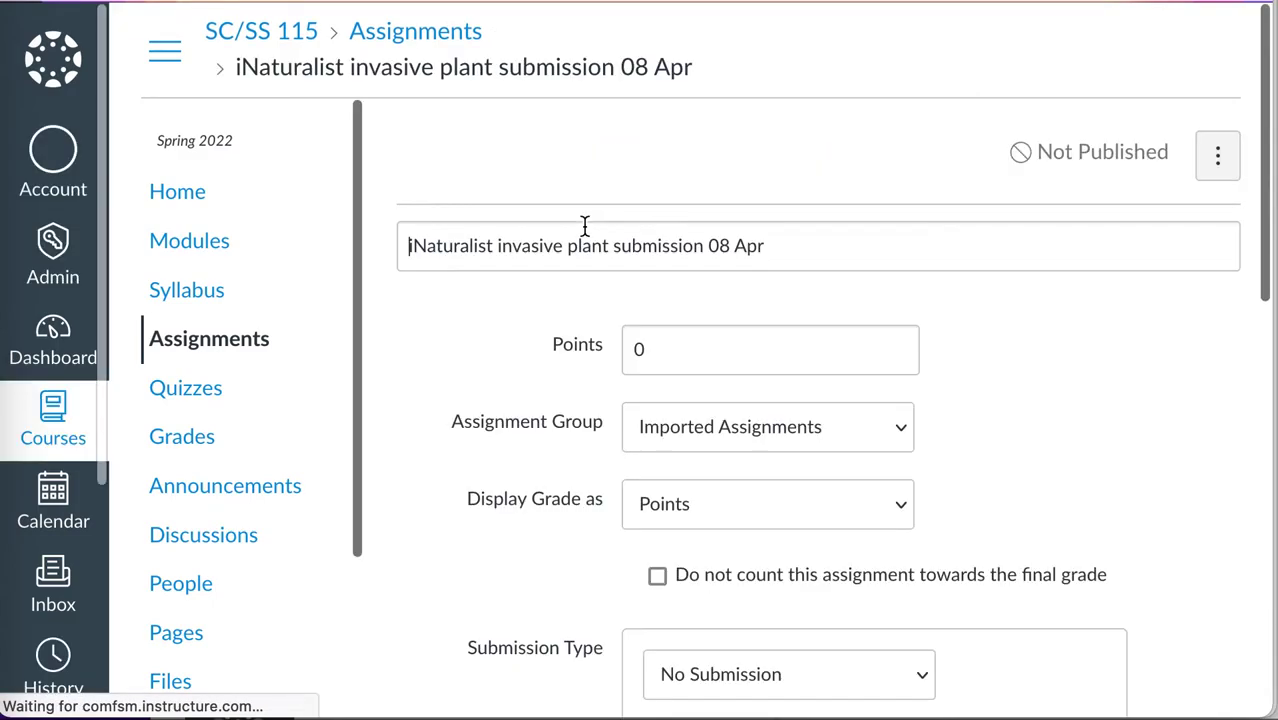
{"action": "scroll", "coordinate": [600, 222], "scroll_direction": "down", "scroll_amount": 5}
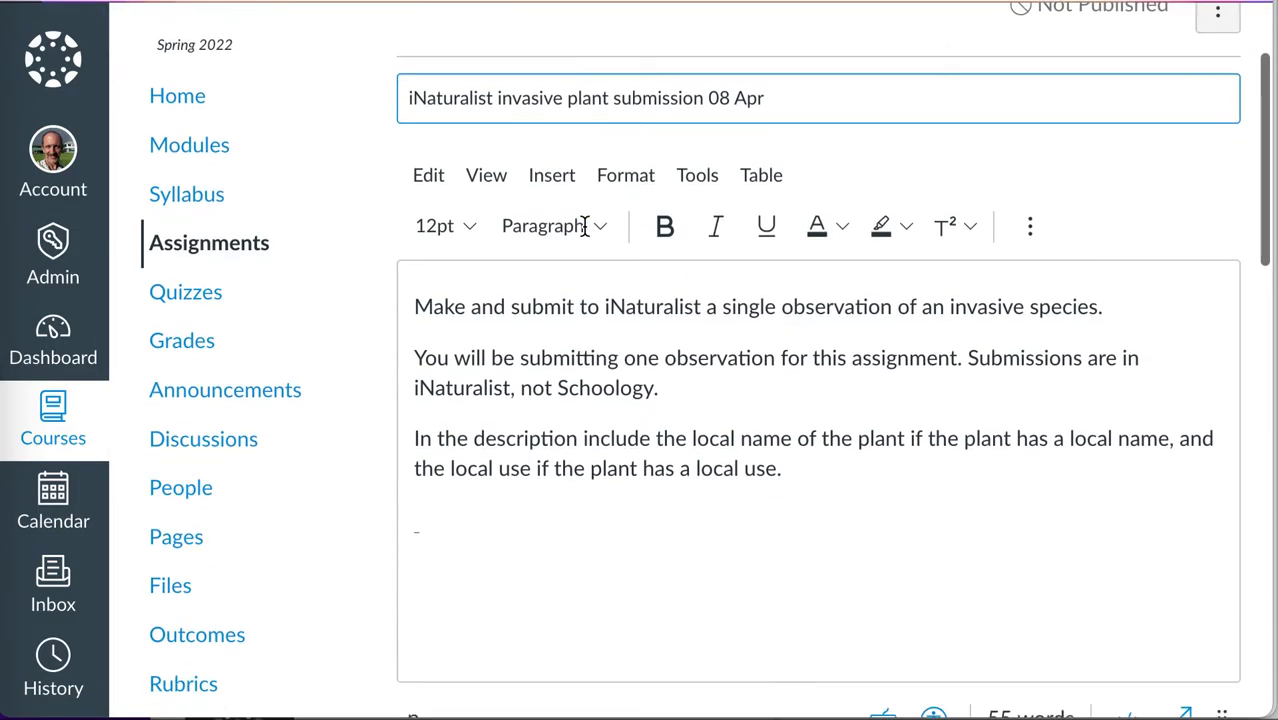
{"action": "scroll", "coordinate": [958, 450], "scroll_direction": "up", "scroll_amount": 3}
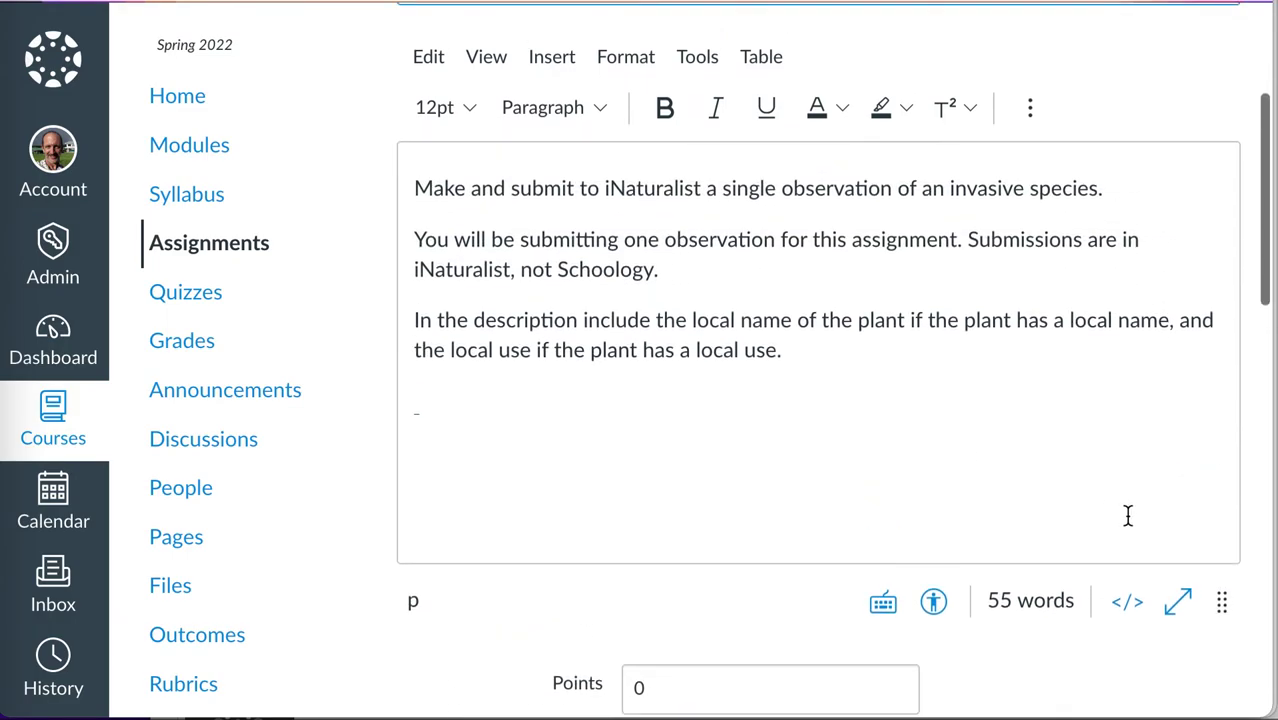
{"action": "left_click", "coordinate": [1136, 606]}
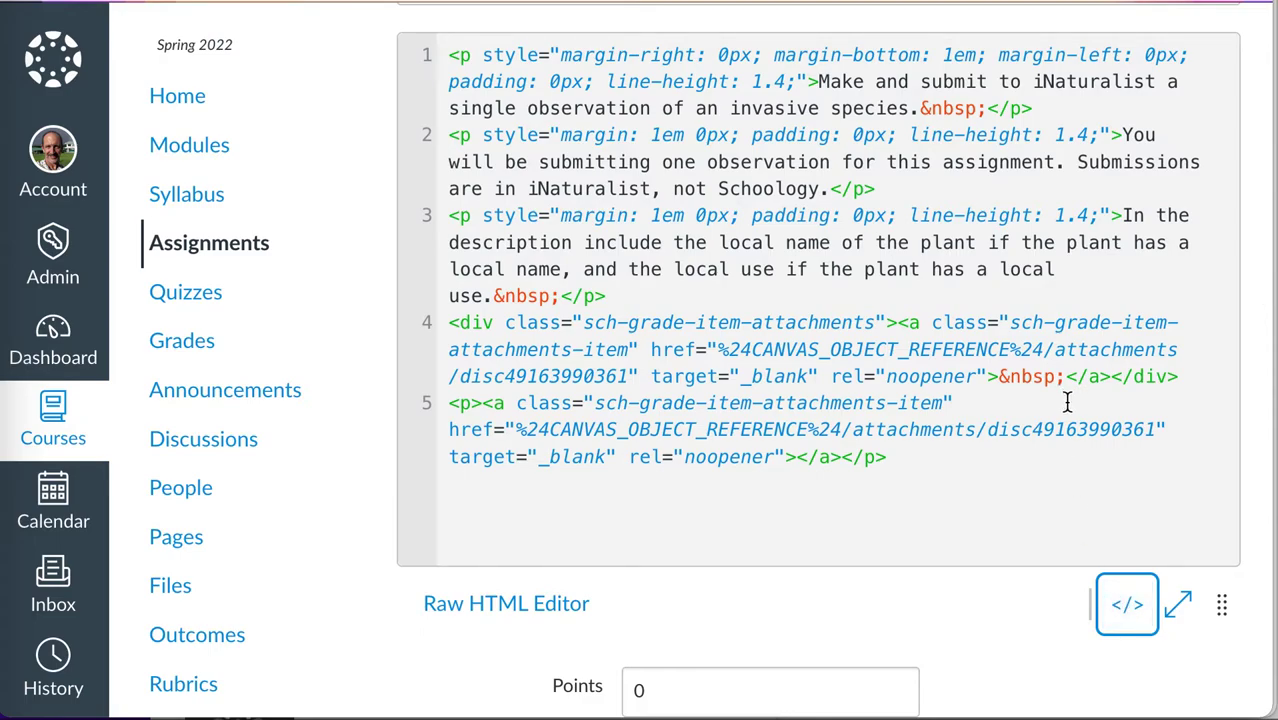
- Delete the div and paragraph containing the broken attachment links from the end of the description's HTML
{"action": "left_click_drag", "start_coordinate": [510, 316], "coordinate": [885, 322]}
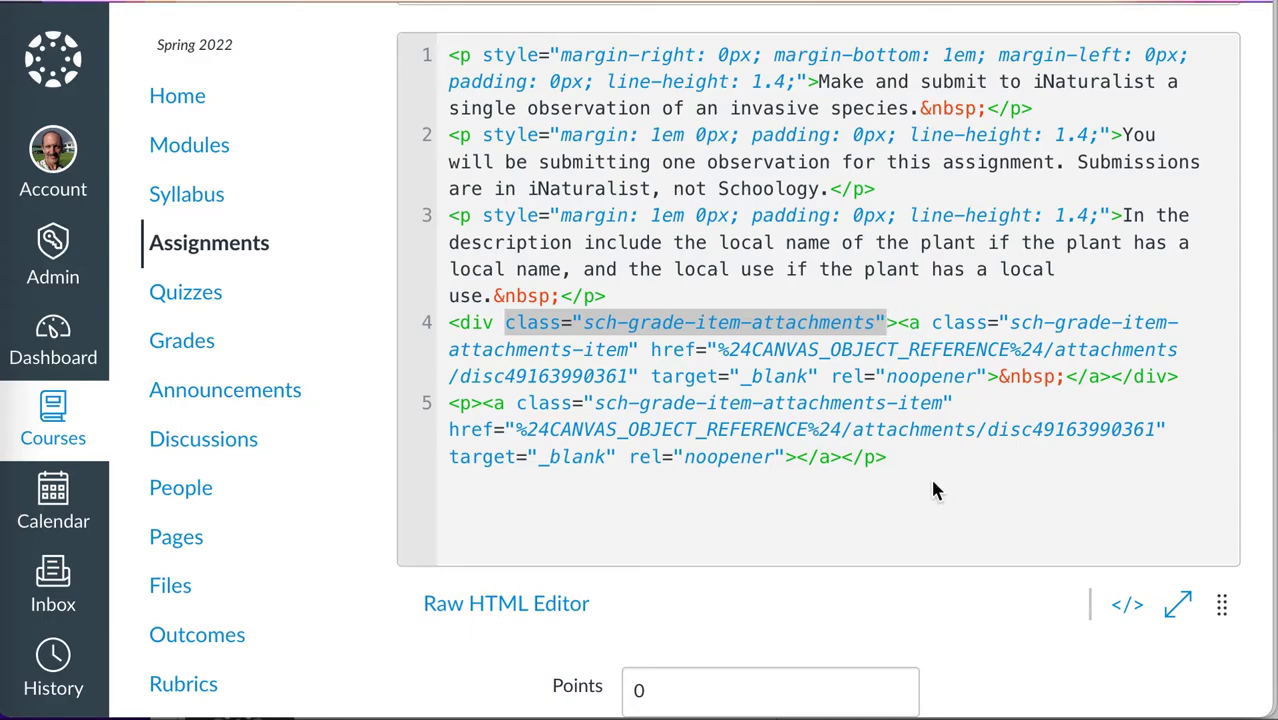
{"action": "left_click", "coordinate": [905, 458]}
{"action": "triple_click", "coordinate": [645, 400]}
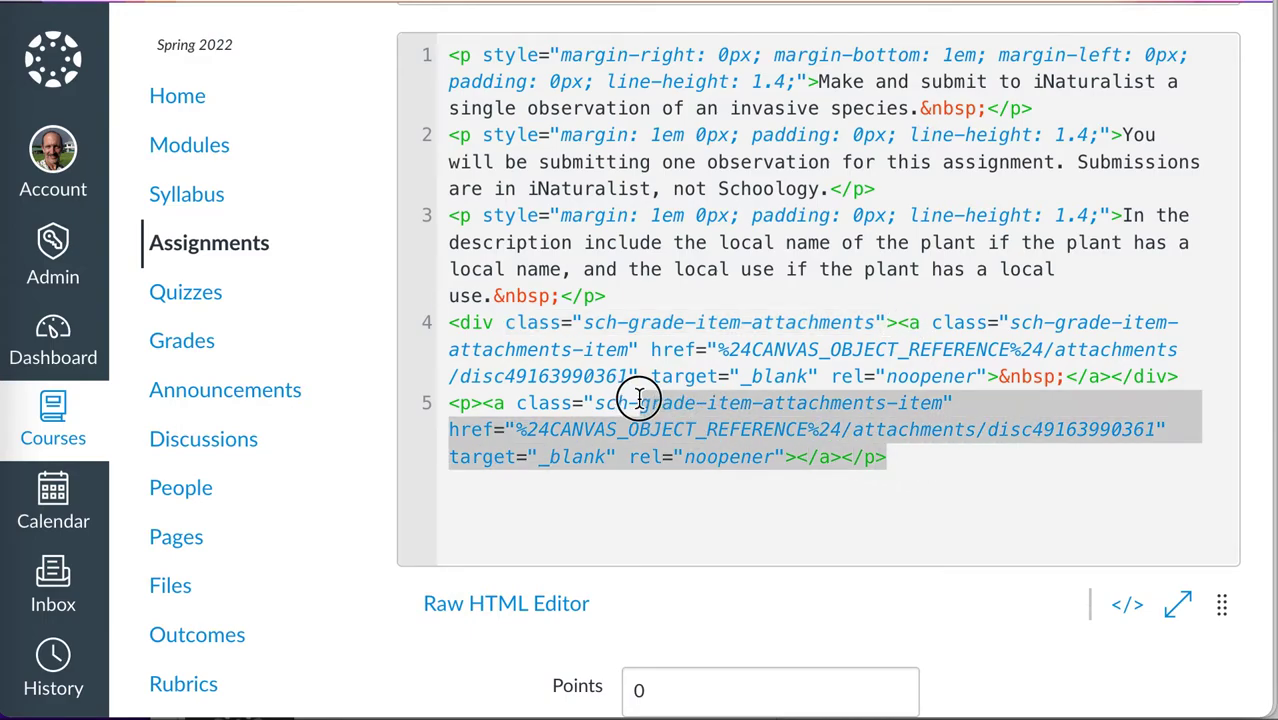
{"action": "left_click_drag", "start_coordinate": [640, 398], "coordinate": [403, 336]}
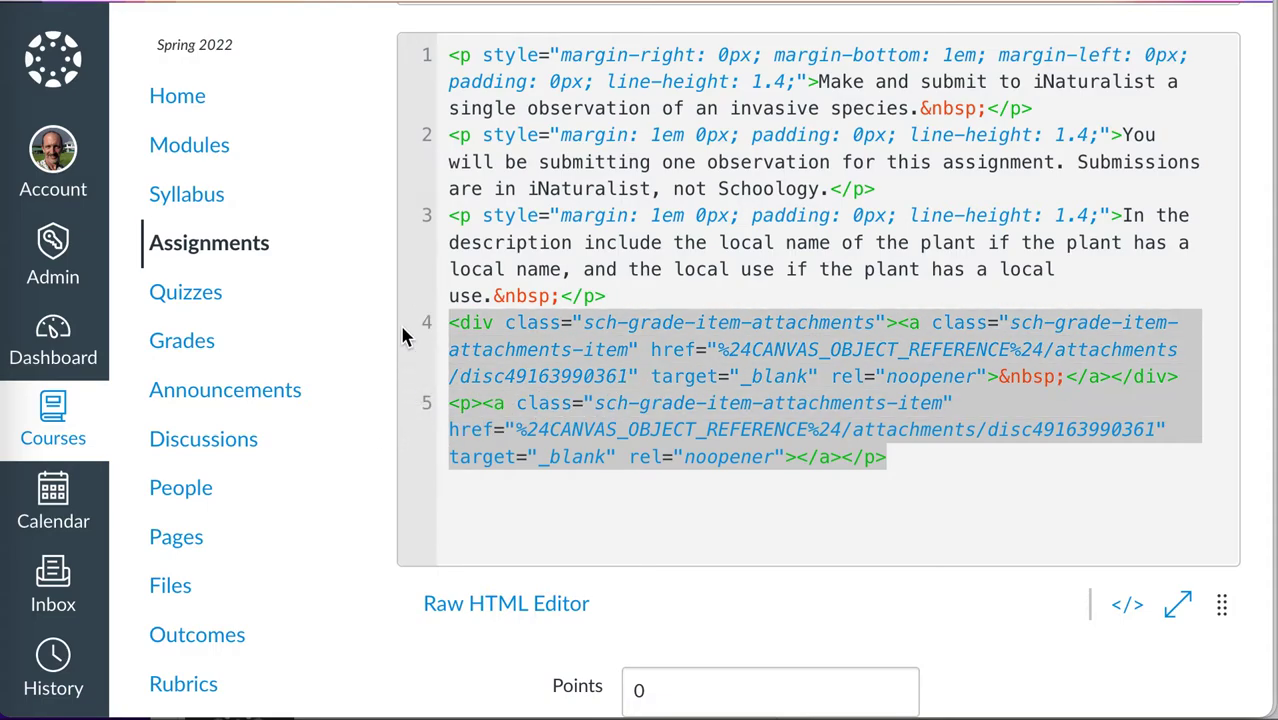
{"action": "key", "text": "BackSpace"}
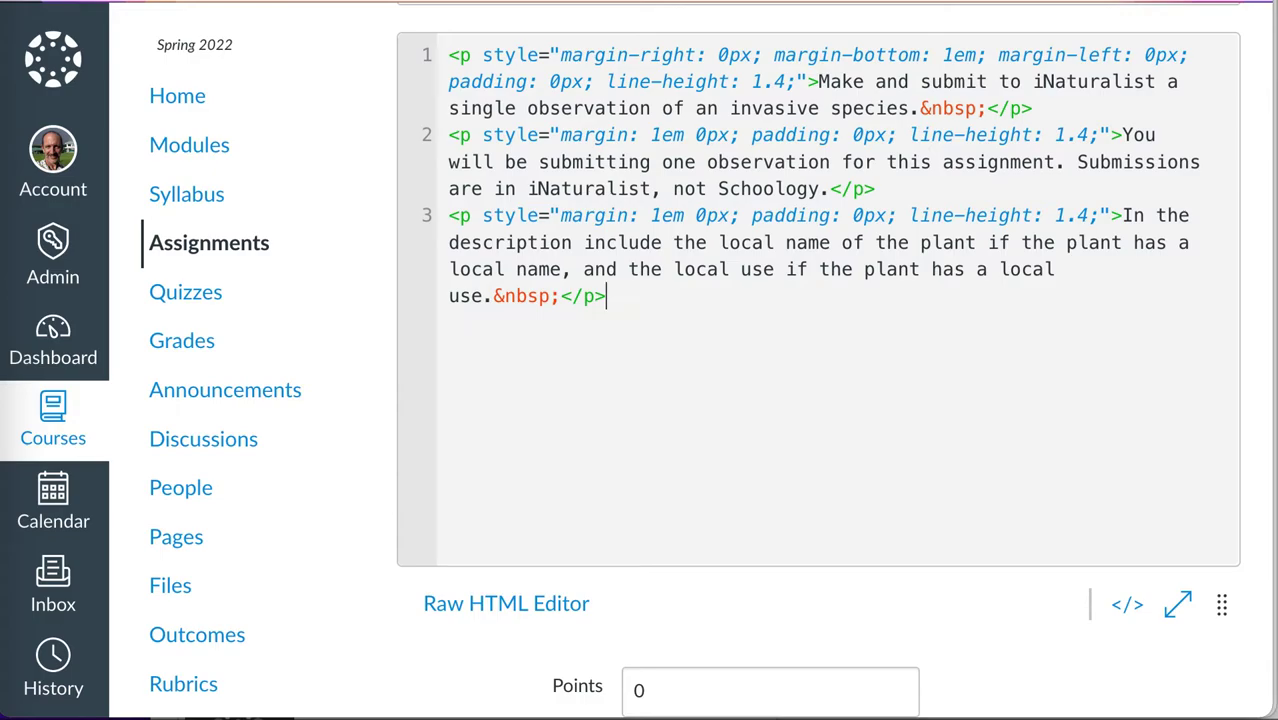
- Remove the trailing &nbsp; from the description's third paragraph, after "a local use."
{"action": "left_click", "coordinate": [562, 296]}
{"action": "key", "text": "BackSpace"}
{"action": "key", "text": "BackSpace"}
{"action": "key", "text": "BackSpace"}
{"action": "key", "text": "BackSpace"}
{"action": "key", "text": "BackSpace"}
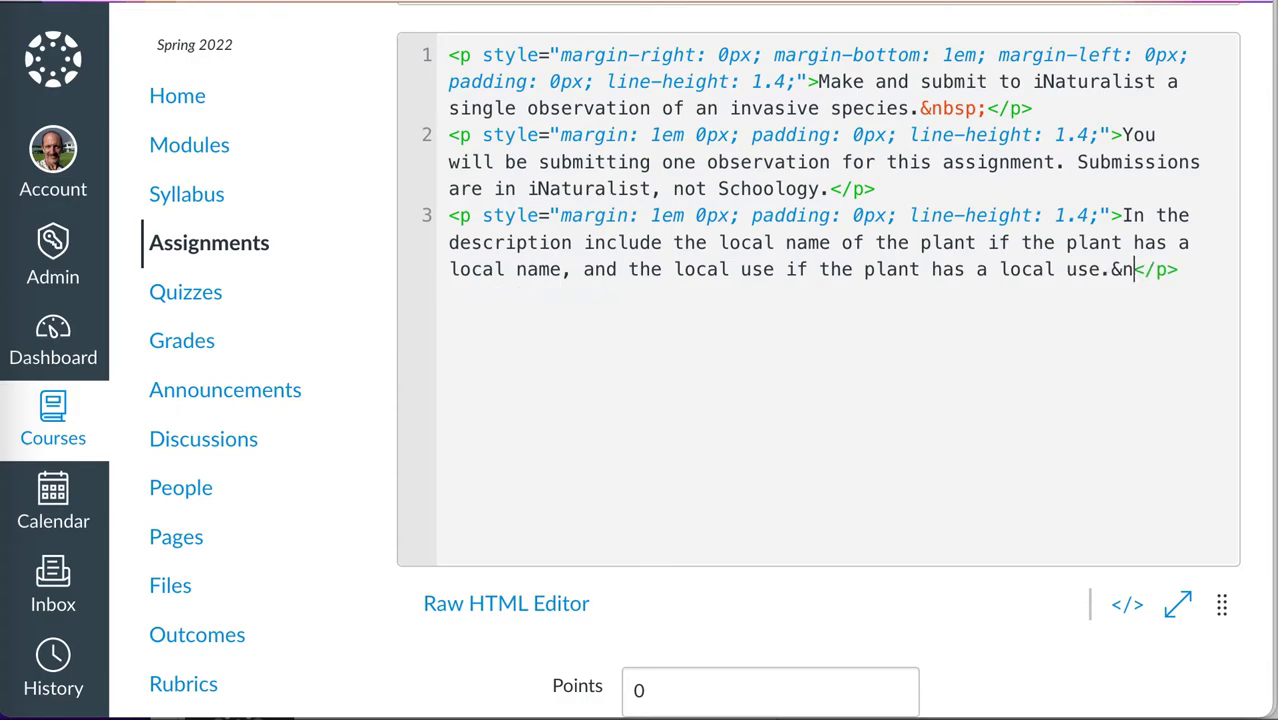
{"action": "key", "text": "BackSpace"}
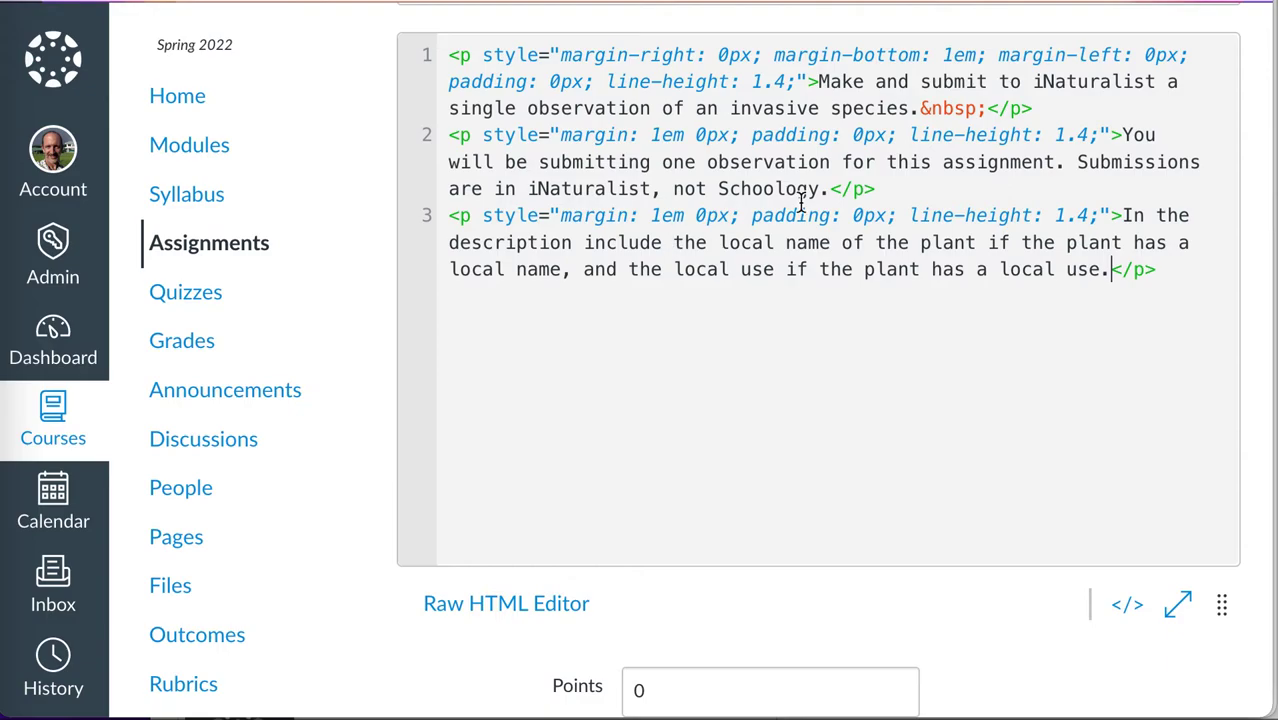
- Remove the trailing &nbsp; from the description's first paragraph, after "an invasive species."
{"action": "left_click", "coordinate": [986, 108]}
{"action": "key", "text": "BackSpace"}
{"action": "key", "text": "BackSpace"}
{"action": "key", "text": "BackSpace"}
{"action": "key", "text": "BackSpace"}
{"action": "key", "text": "BackSpace"}
{"action": "key", "text": "BackSpace"}
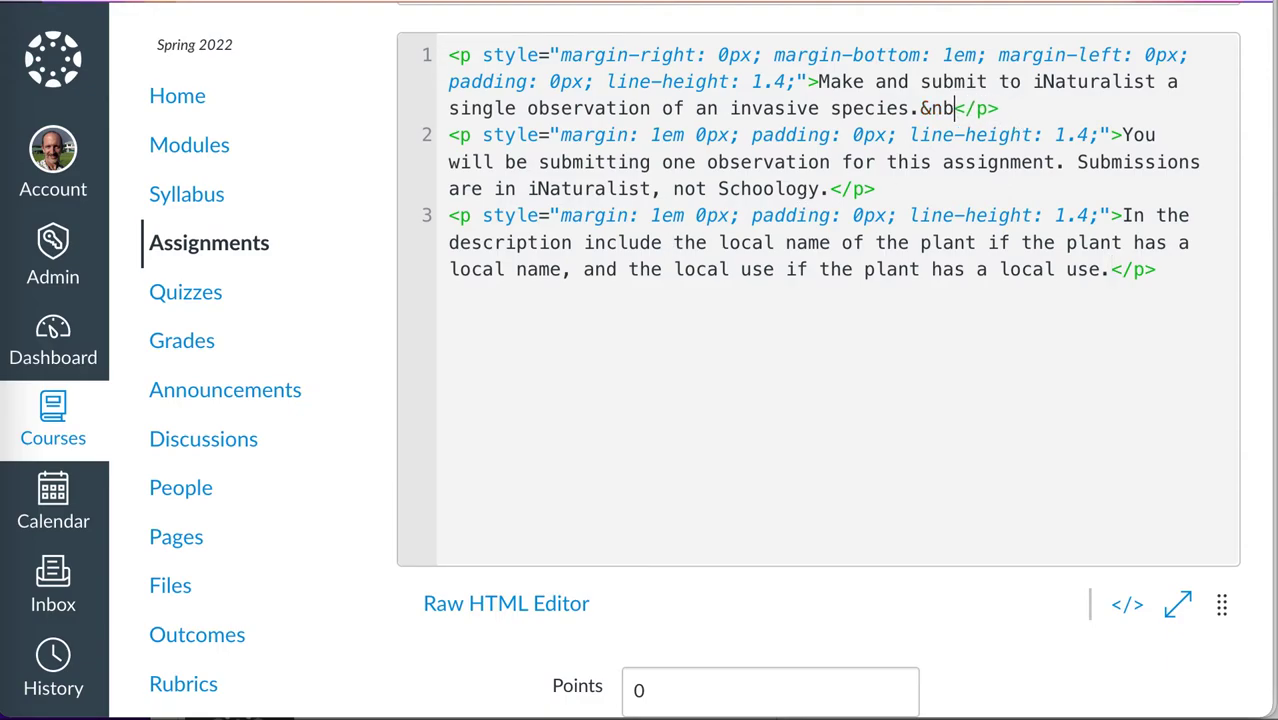
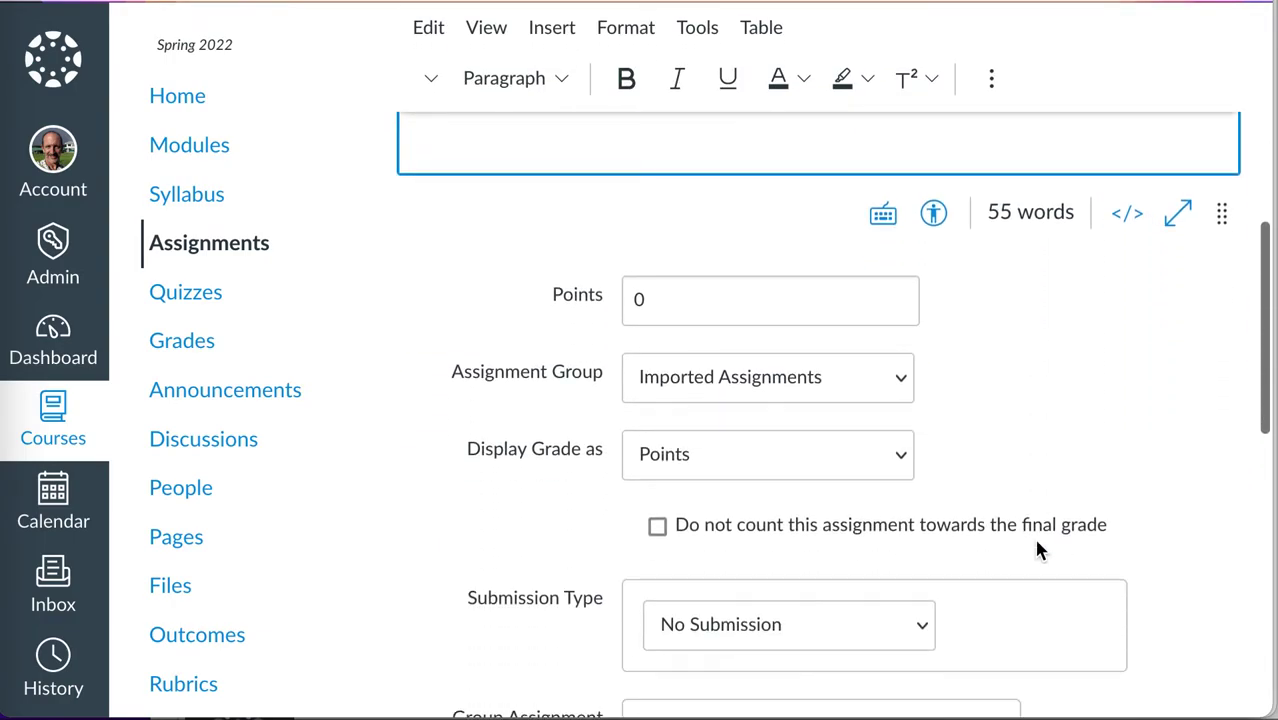
- Save the edited assignment without publishing it
{"action": "scroll", "coordinate": [1036, 549], "scroll_direction": "up", "scroll_amount": 2}
{"action": "scroll", "coordinate": [1036, 549], "scroll_direction": "down", "scroll_amount": 10}
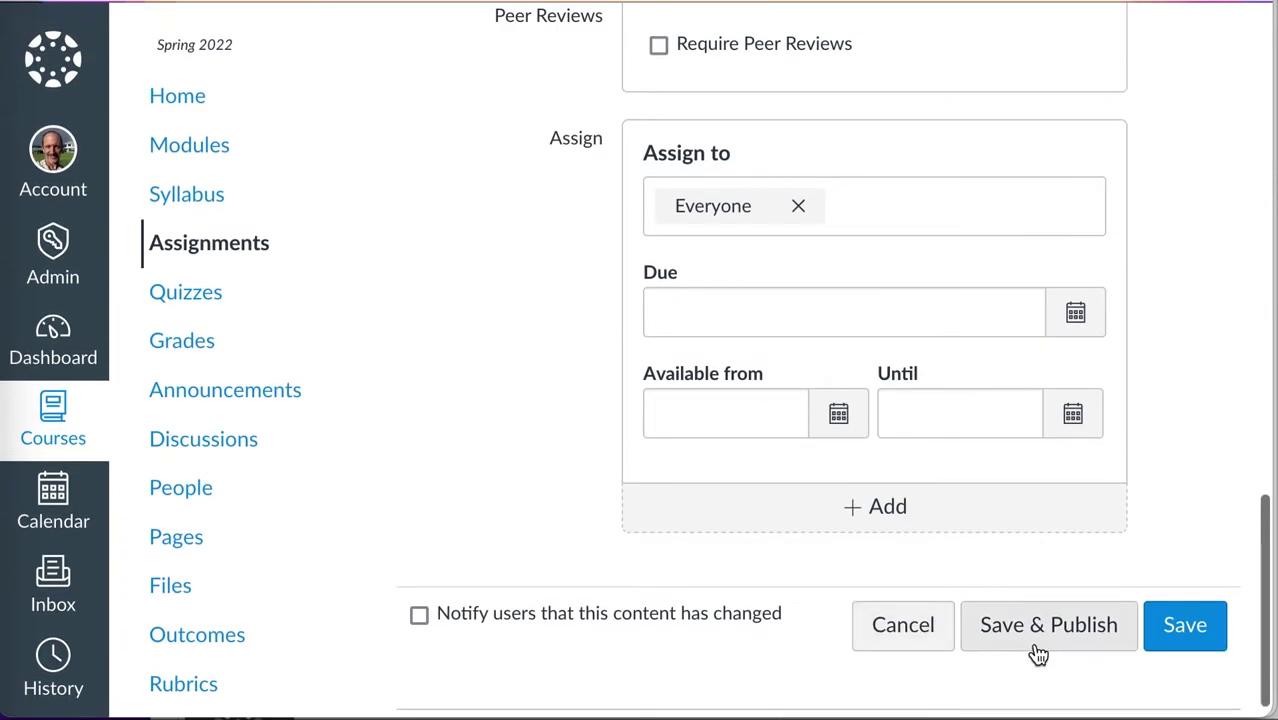
{"action": "left_click", "coordinate": [1175, 638]}
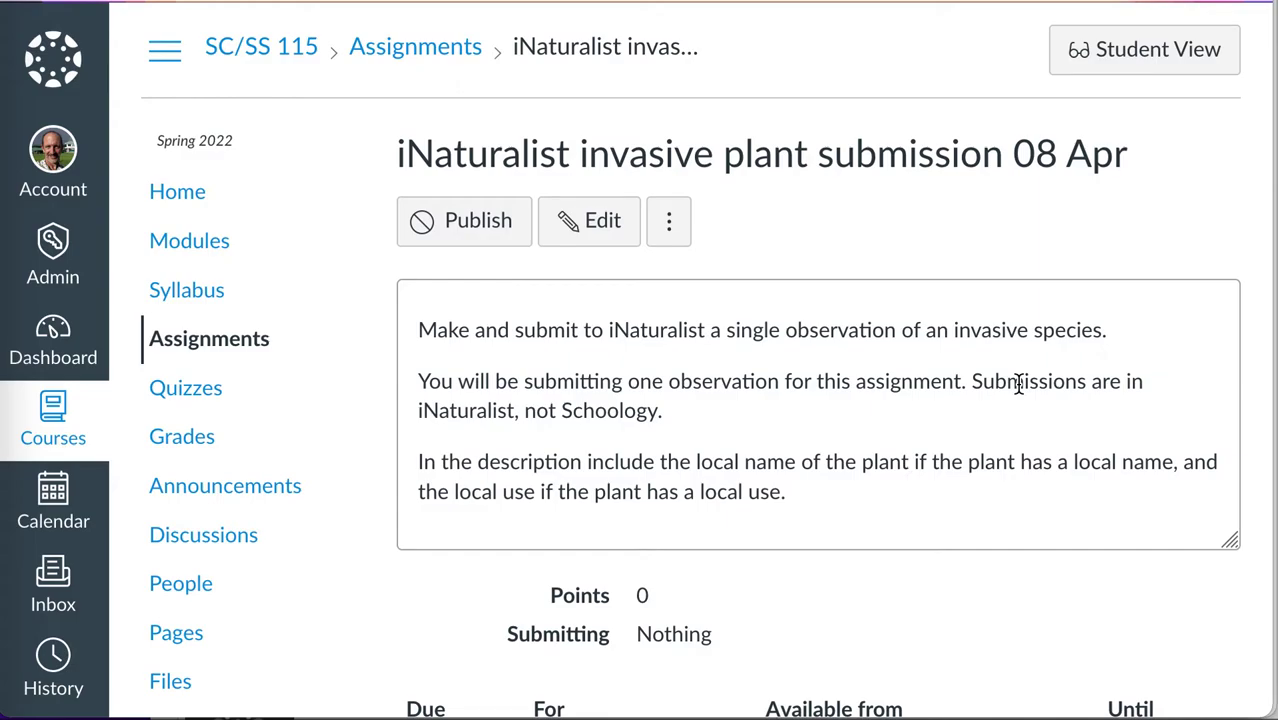
- Examine the shifted due dates and publishing status across all assignment groups in the course's assignments list
{"action": "left_click", "coordinate": [230, 347]}
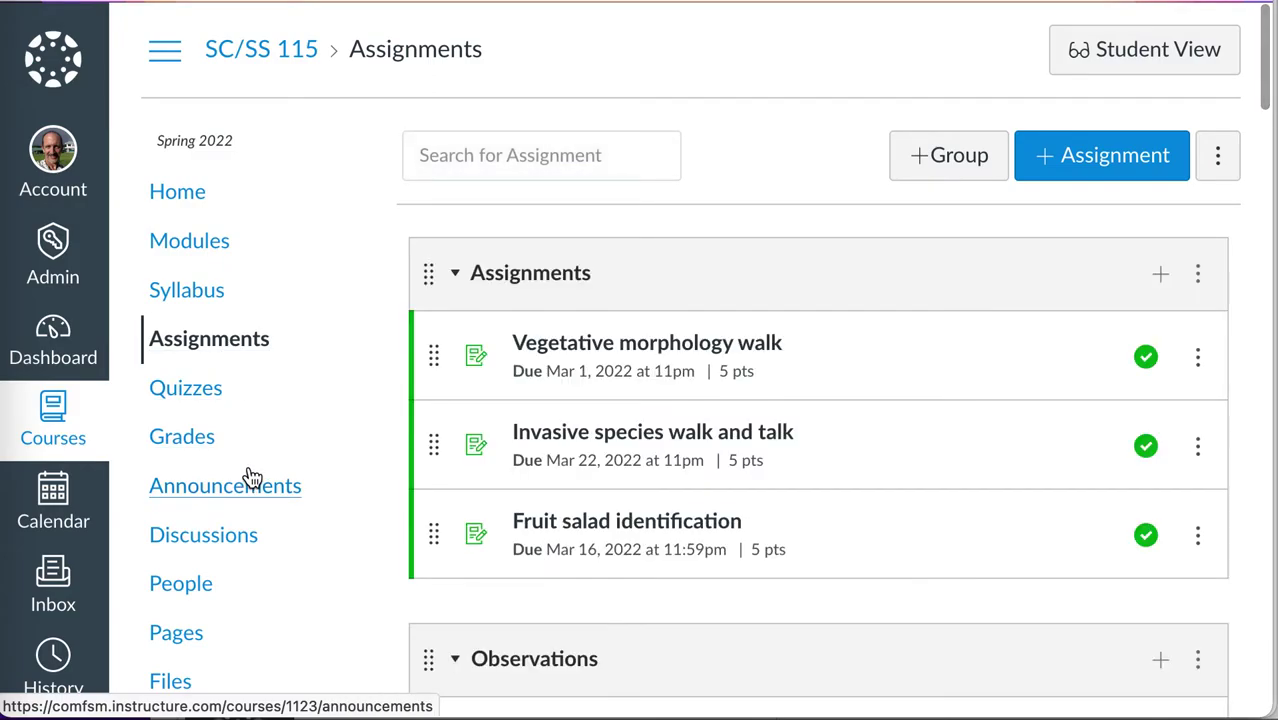
{"action": "scroll", "coordinate": [531, 444], "scroll_direction": "down", "scroll_amount": 5}
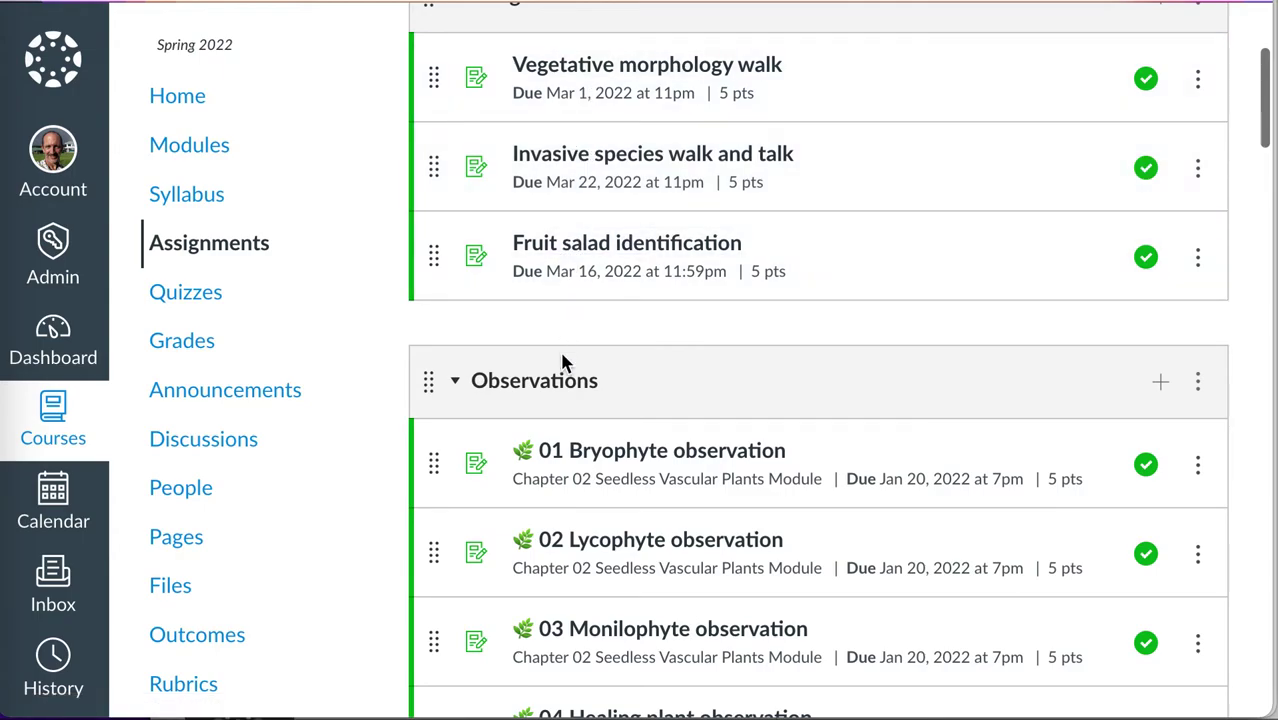
{"action": "scroll", "coordinate": [578, 390], "scroll_direction": "down", "scroll_amount": 3}
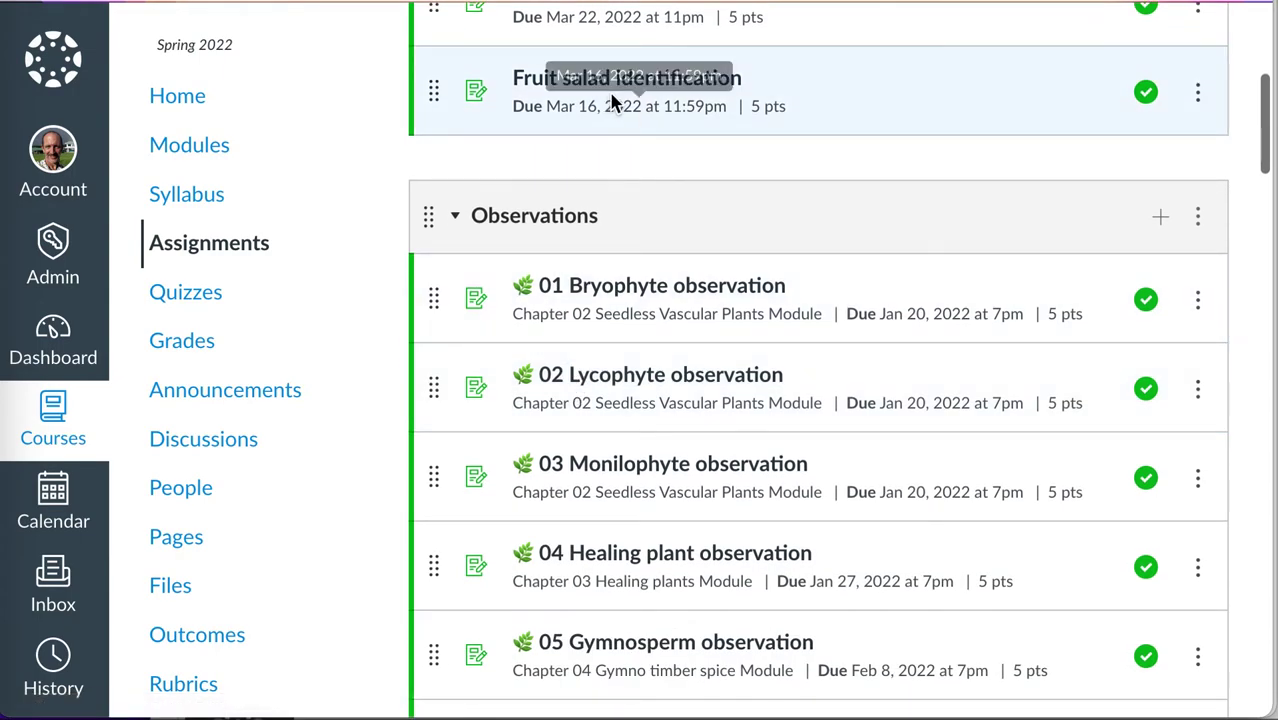
{"action": "scroll", "coordinate": [617, 114], "scroll_direction": "down", "scroll_amount": 2}
{"action": "scroll", "coordinate": [617, 114], "scroll_direction": "down", "scroll_amount": 10}
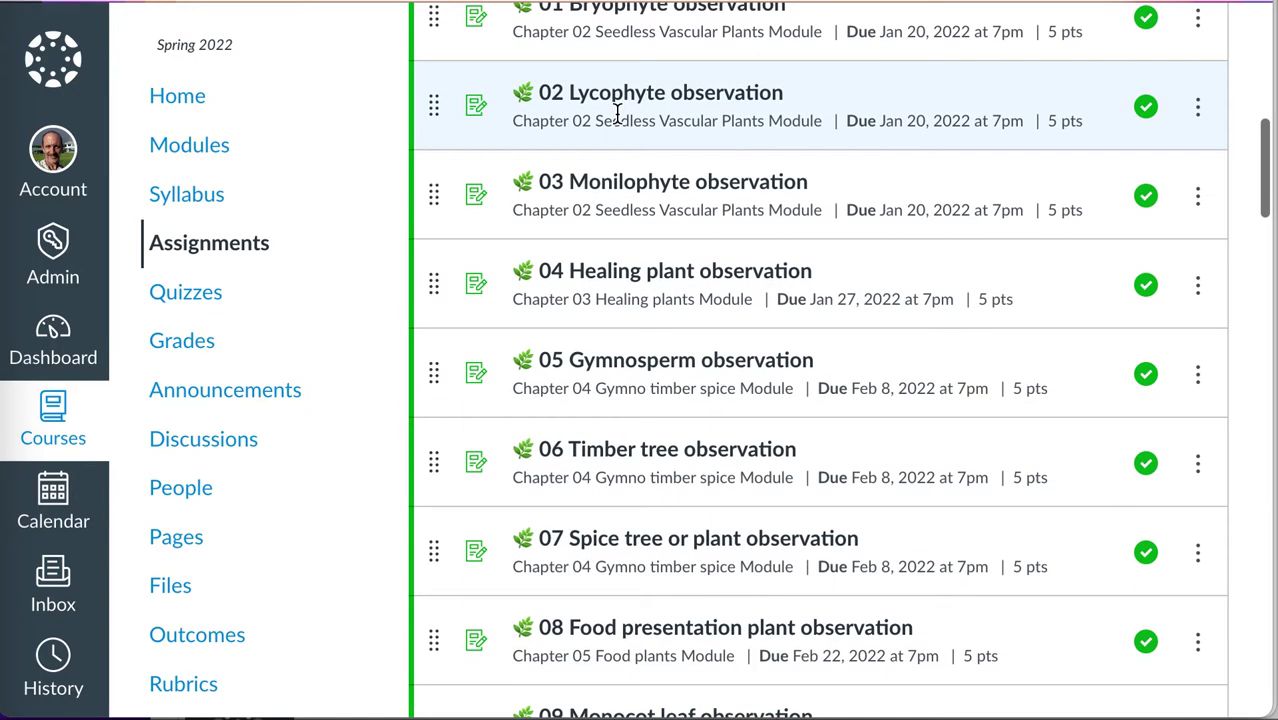
{"action": "scroll", "coordinate": [617, 114], "scroll_direction": "down", "scroll_amount": 1}
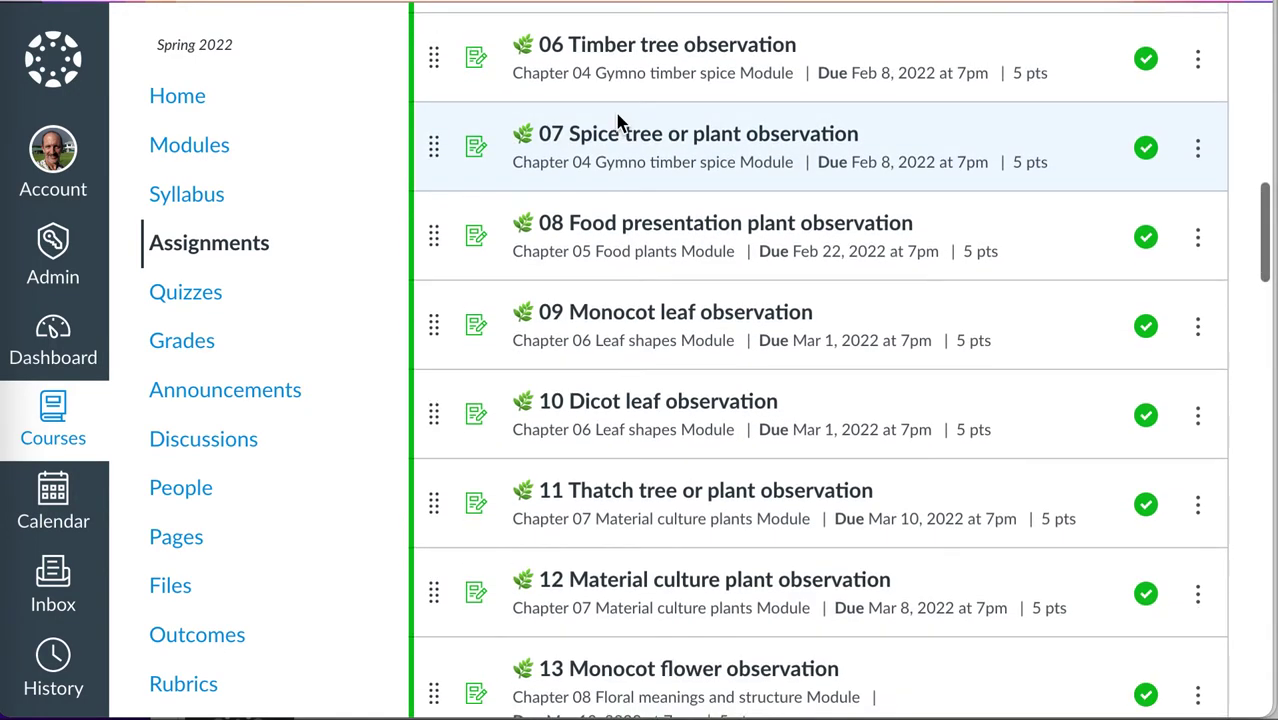
{"action": "scroll", "coordinate": [617, 120], "scroll_direction": "down", "scroll_amount": 7}
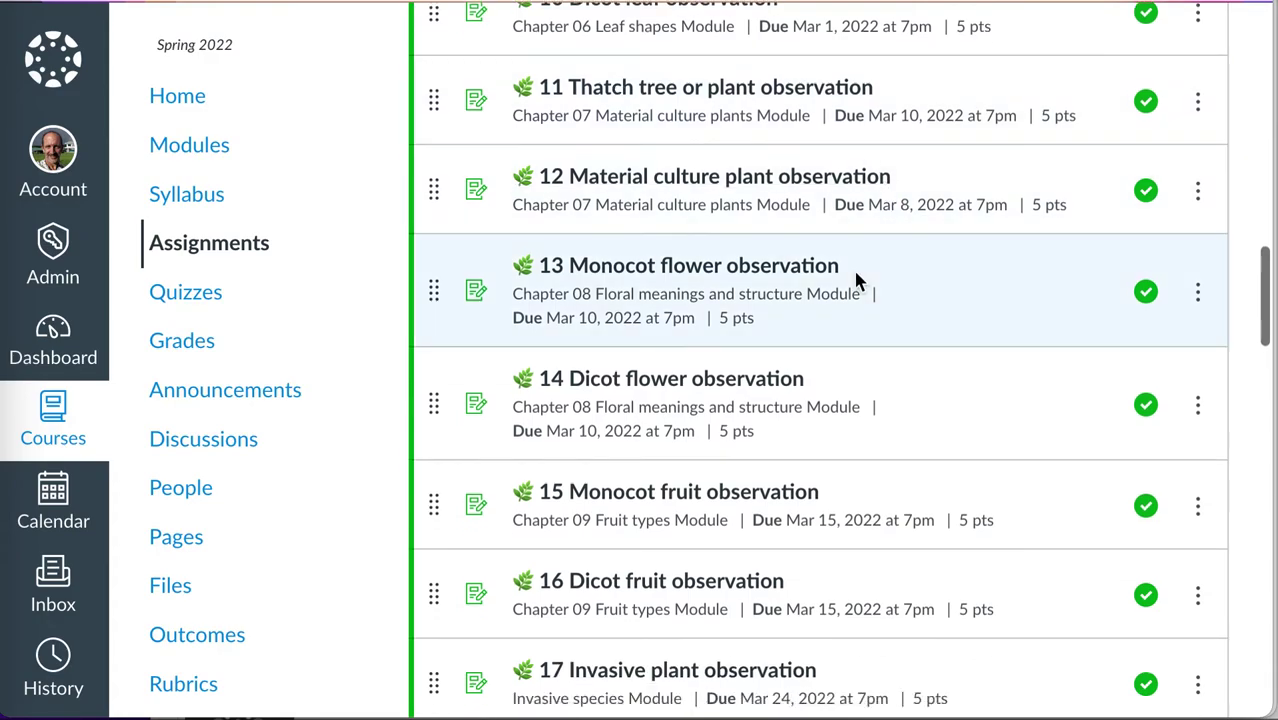
{"action": "scroll", "coordinate": [735, 540], "scroll_direction": "down", "scroll_amount": 10}
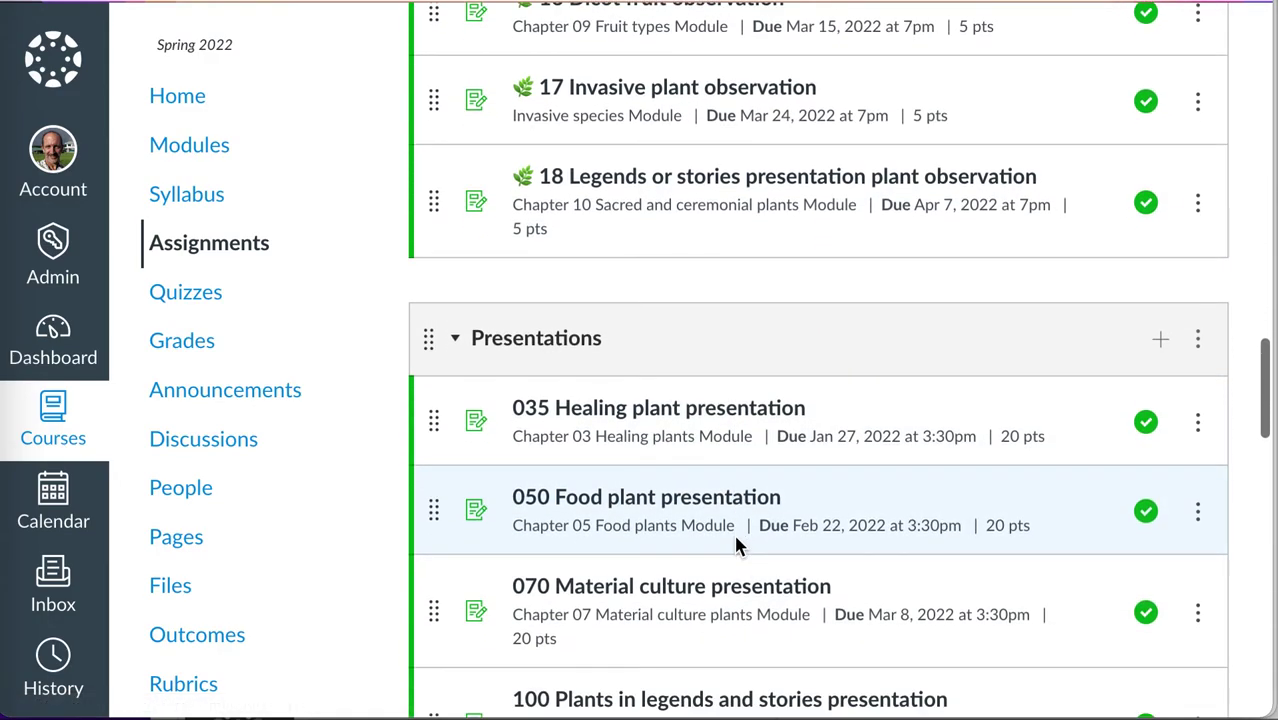
{"action": "scroll", "coordinate": [848, 580], "scroll_direction": "down", "scroll_amount": 5}
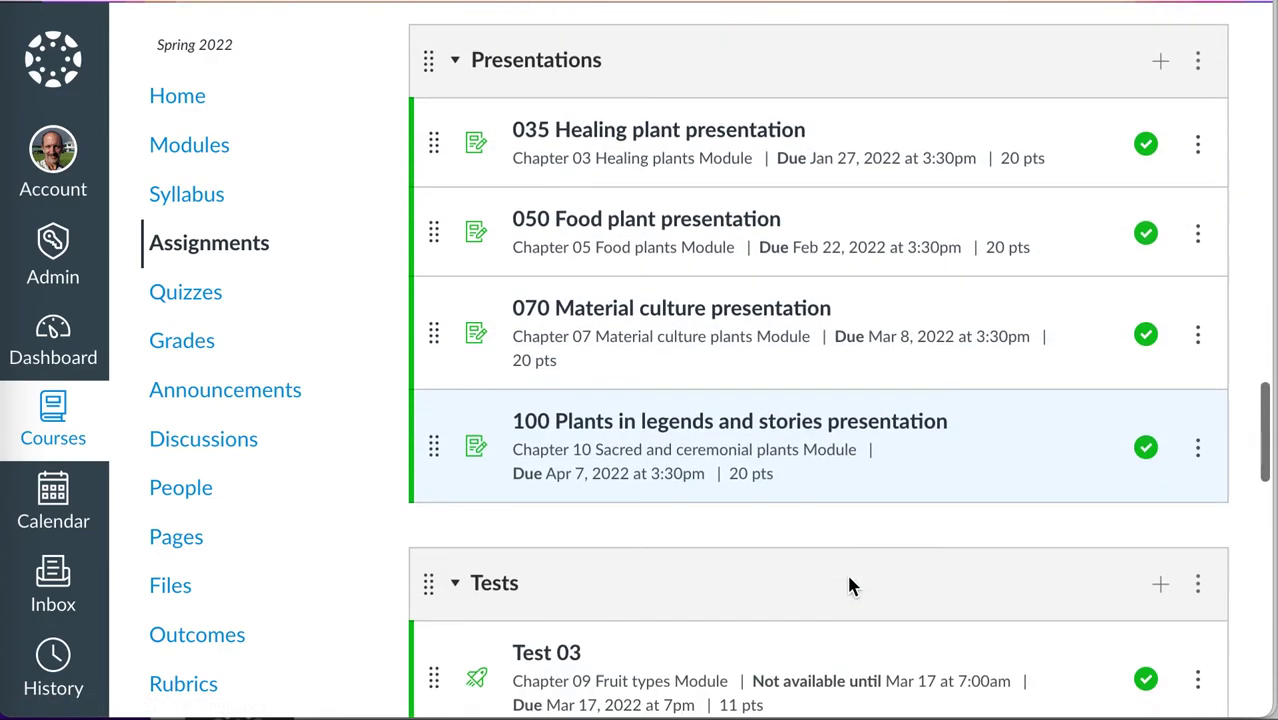
{"action": "scroll", "coordinate": [848, 585], "scroll_direction": "down", "scroll_amount": 2}
{"action": "scroll", "coordinate": [850, 462], "scroll_direction": "down", "scroll_amount": 10}
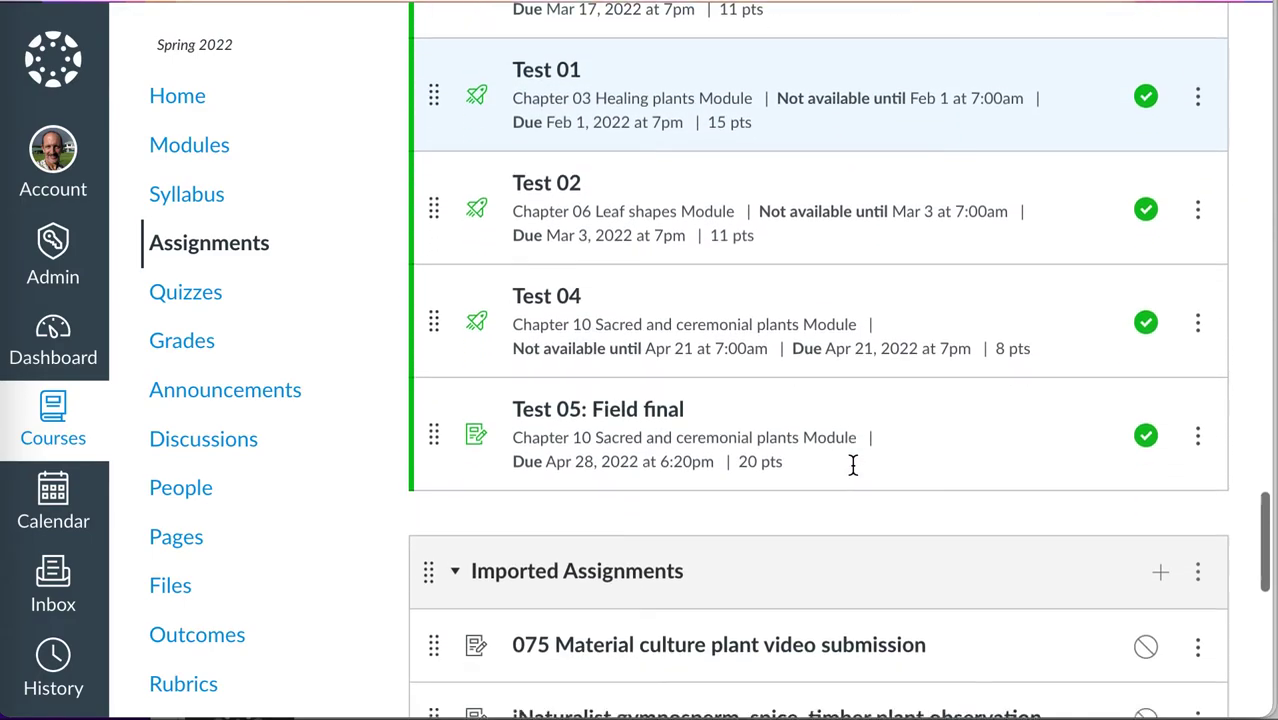
{"action": "scroll", "coordinate": [853, 465], "scroll_direction": "down", "scroll_amount": 4}
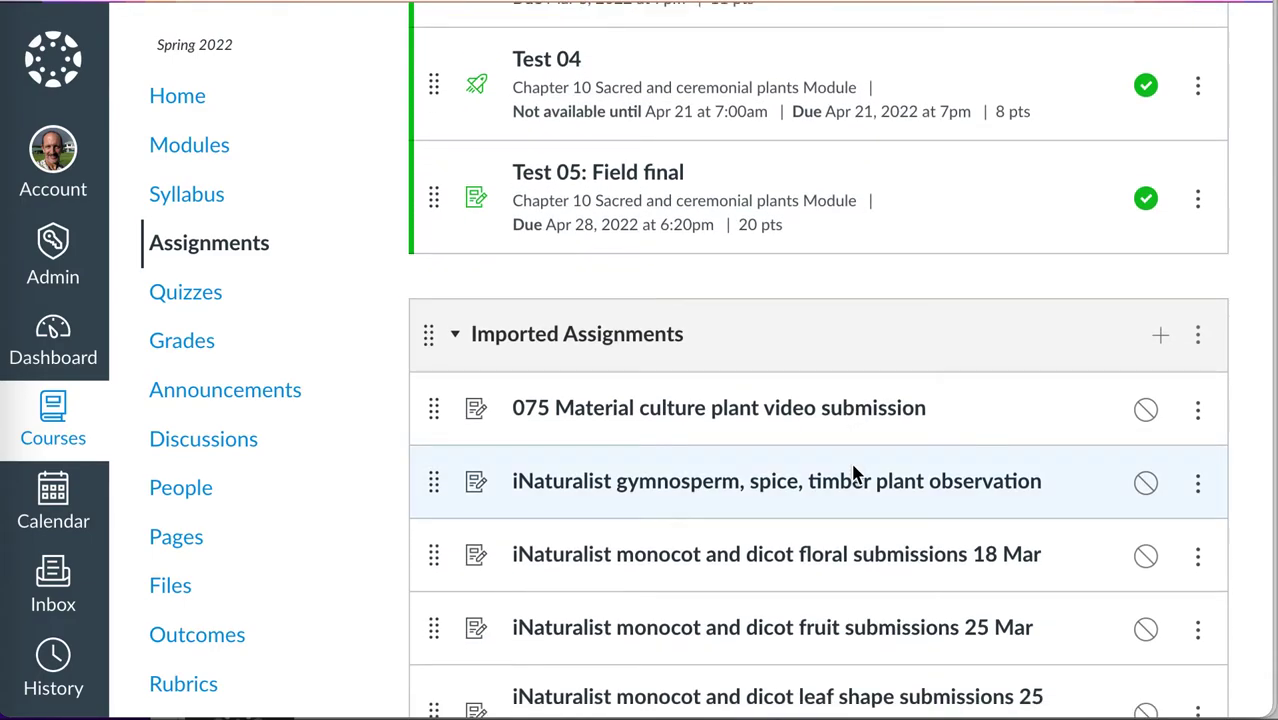
{"action": "scroll", "coordinate": [852, 468], "scroll_direction": "down", "scroll_amount": 3}
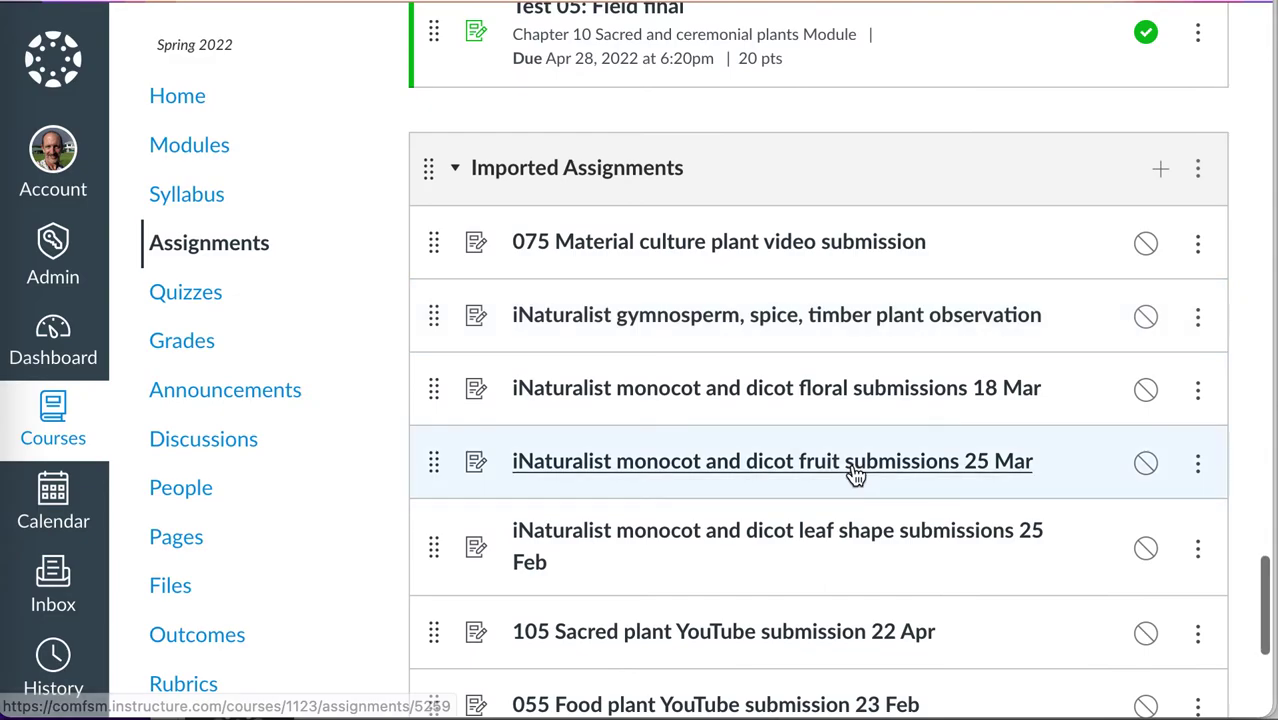
{"action": "scroll", "coordinate": [852, 468], "scroll_direction": "down", "scroll_amount": 3}
{"action": "scroll", "coordinate": [853, 472], "scroll_direction": "down", "scroll_amount": 2}
- Compare the unpublished Imported Assignments group with the dated tests, presentations, observations and assignments above it
{"action": "scroll", "coordinate": [853, 472], "scroll_direction": "up", "scroll_amount": 4}
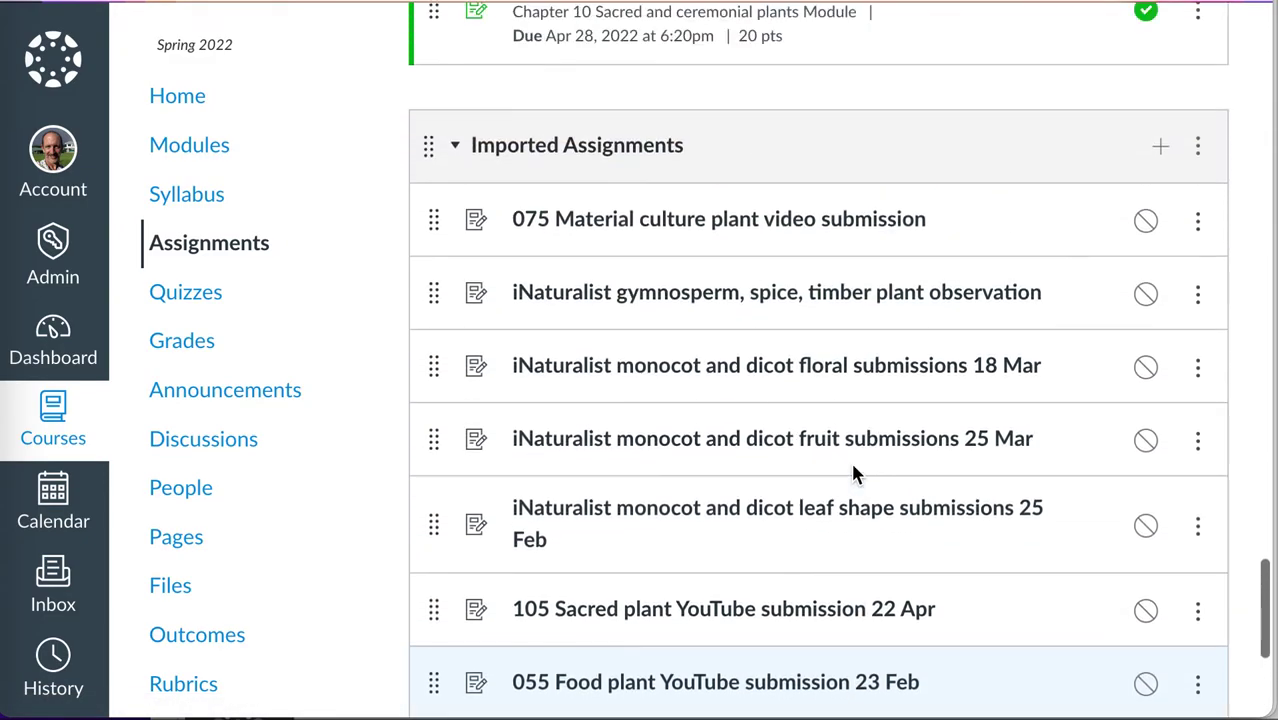
{"action": "scroll", "coordinate": [853, 472], "scroll_direction": "up", "scroll_amount": 8}
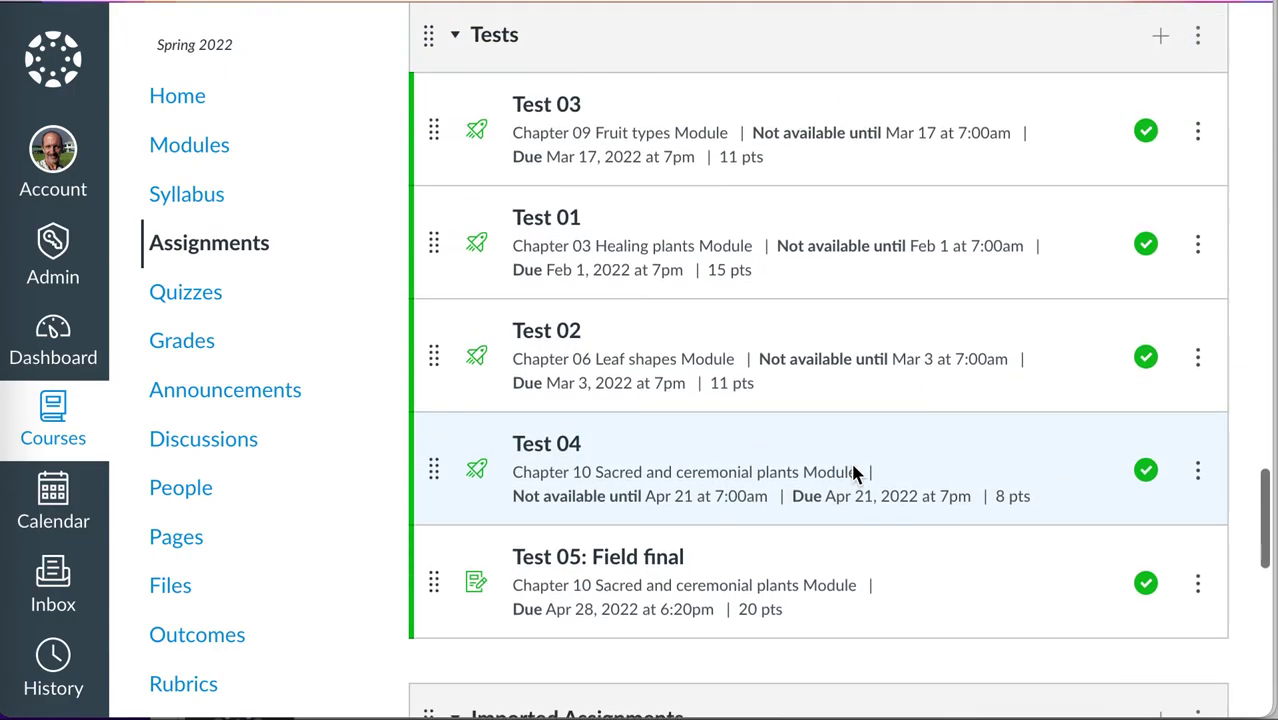
{"action": "scroll", "coordinate": [853, 472], "scroll_direction": "up", "scroll_amount": 14}
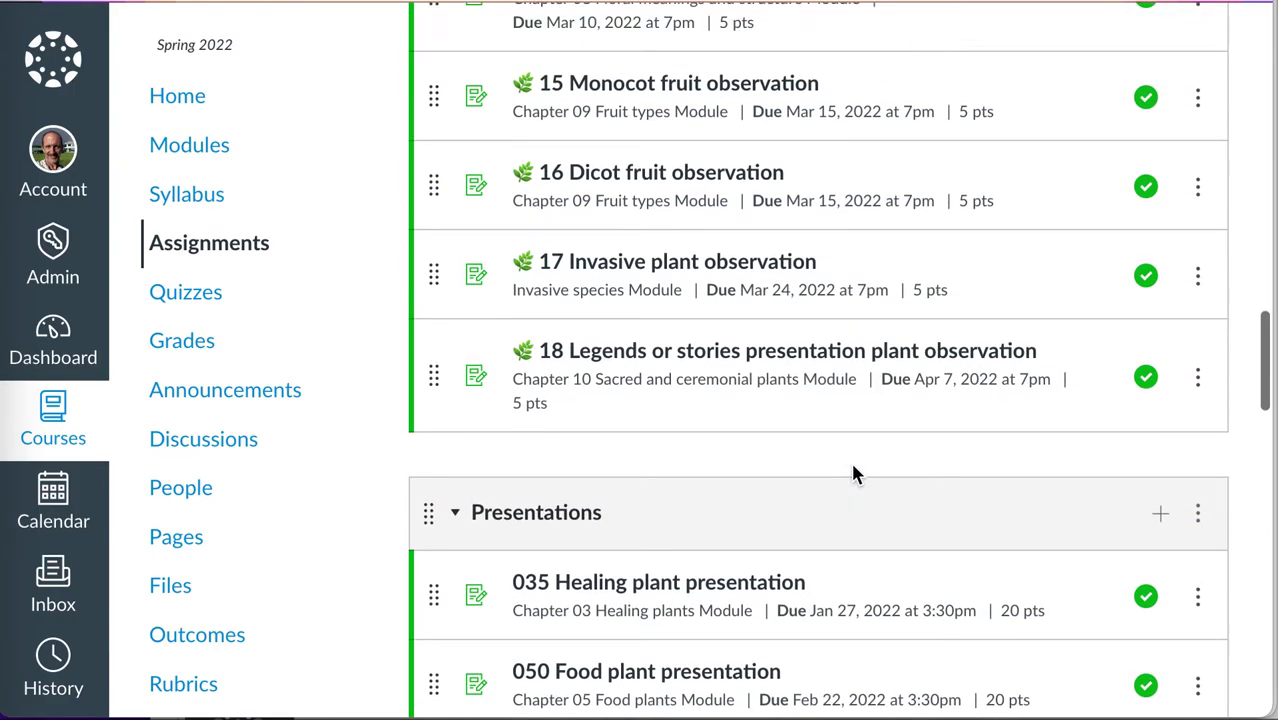
{"action": "scroll", "coordinate": [853, 470], "scroll_direction": "up", "scroll_amount": 11}
{"action": "scroll", "coordinate": [853, 467], "scroll_direction": "down", "scroll_amount": 10}
{"action": "scroll", "coordinate": [853, 467], "scroll_direction": "down", "scroll_amount": 20}
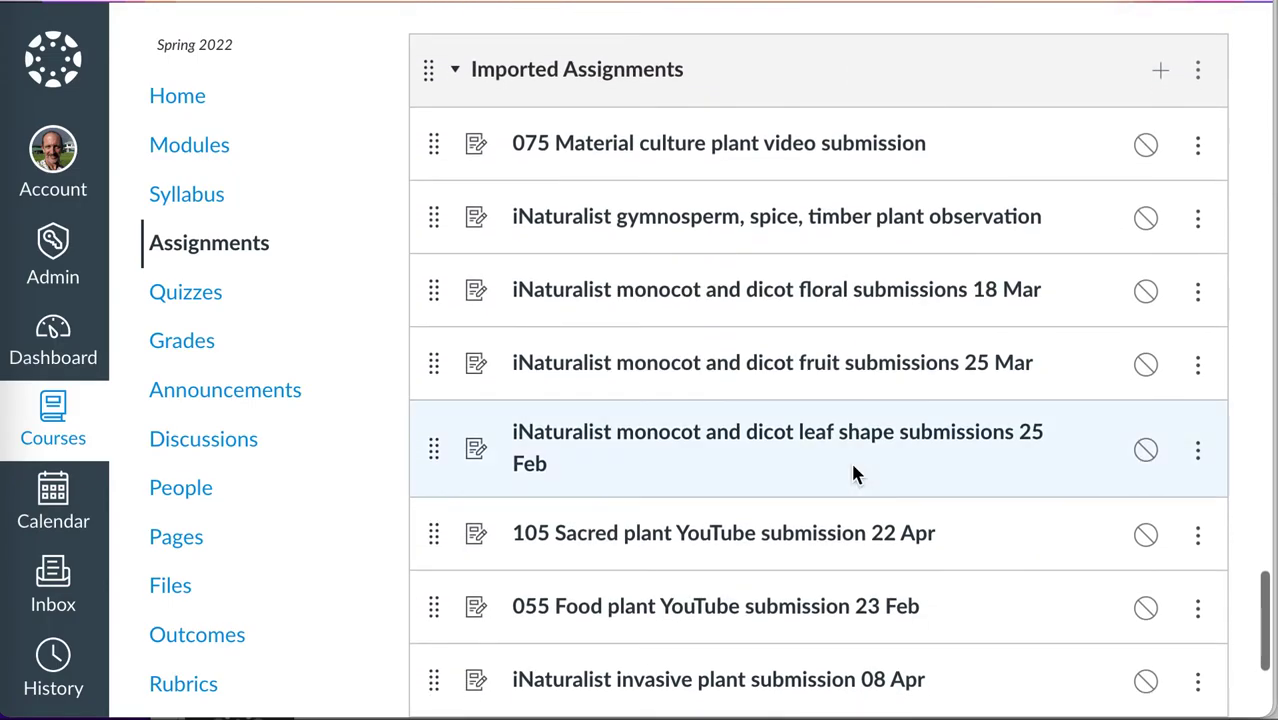
{"action": "scroll", "coordinate": [853, 467], "scroll_direction": "up", "scroll_amount": 20}
{"action": "scroll", "coordinate": [853, 470], "scroll_direction": "up", "scroll_amount": 20}
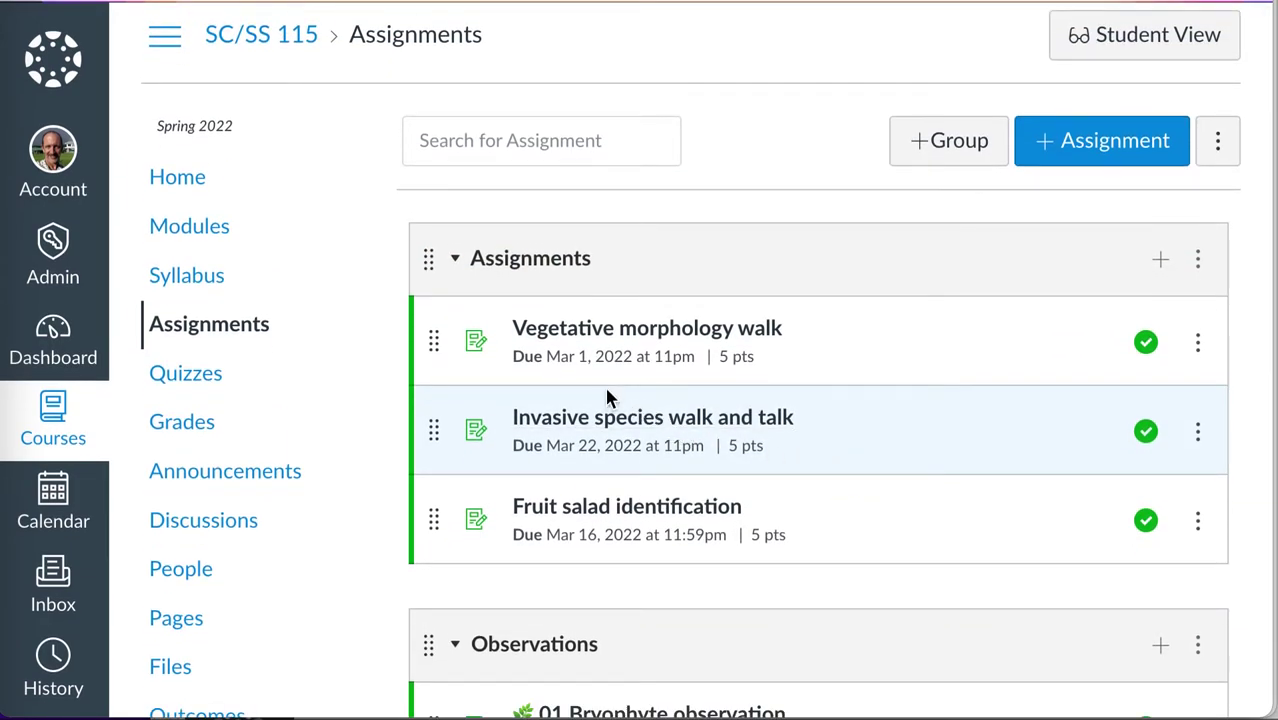
{"action": "scroll", "coordinate": [428, 600], "scroll_direction": "down", "scroll_amount": 5}
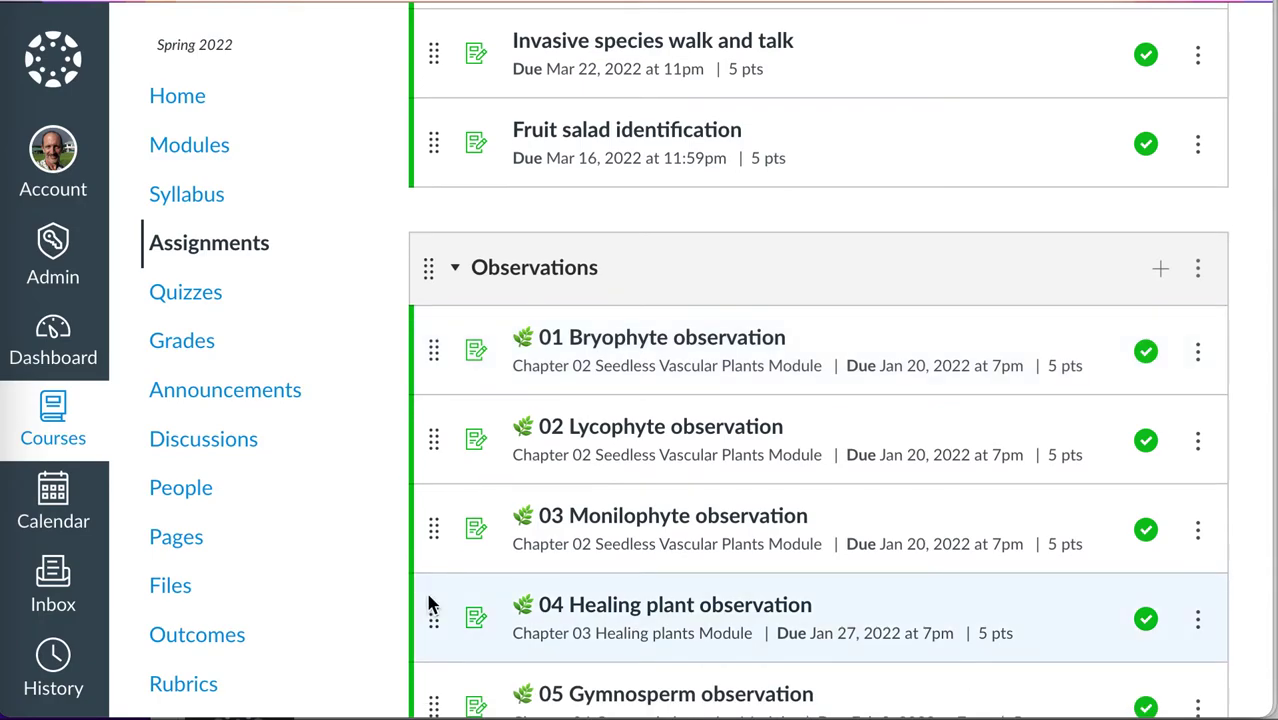
{"action": "scroll", "coordinate": [428, 602], "scroll_direction": "up", "scroll_amount": 5}
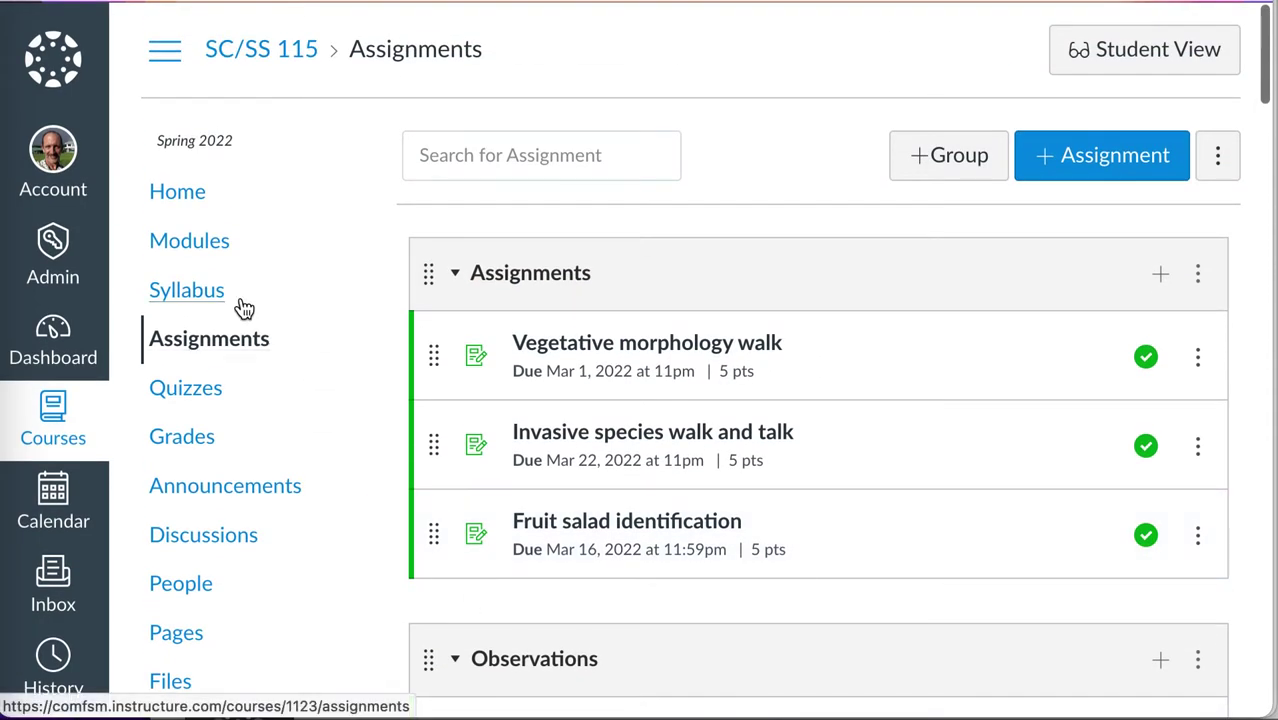
- Rename the "17 August" date header in the Chapter 01 Introduction module as "11 Jan"
{"action": "left_click", "coordinate": [205, 258]}
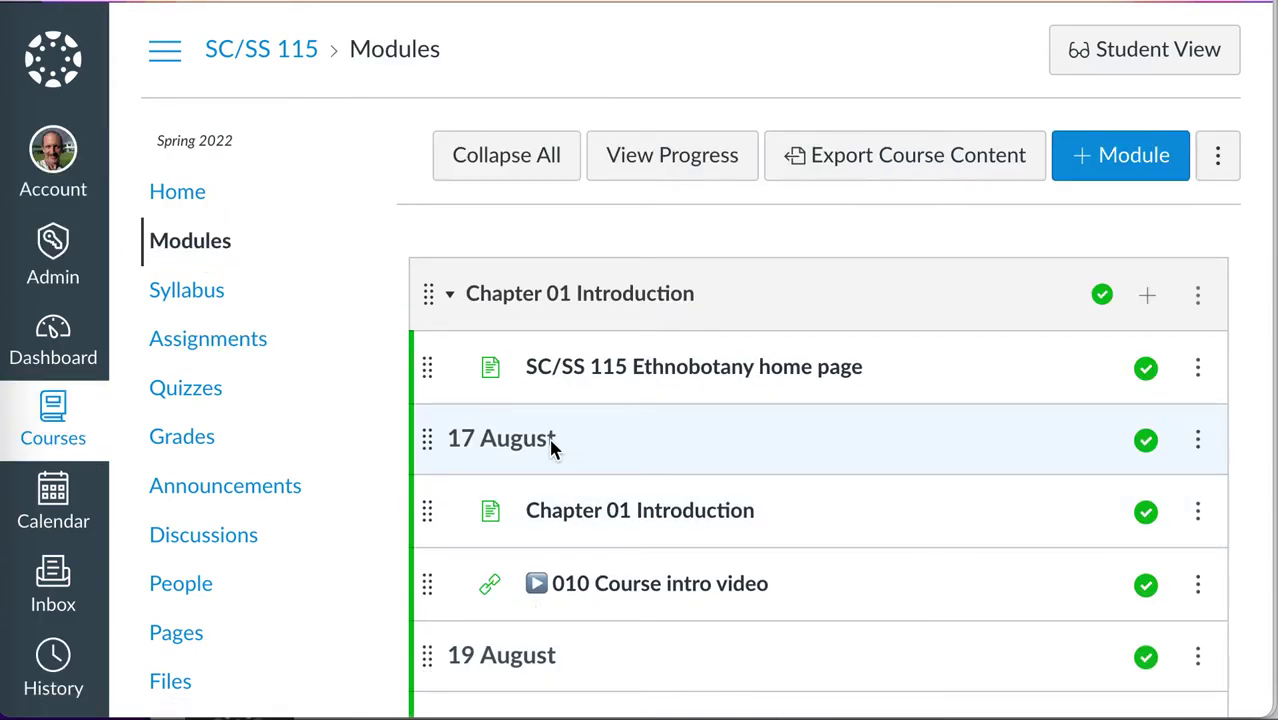
{"action": "scroll", "coordinate": [535, 440], "scroll_direction": "down", "scroll_amount": 1}
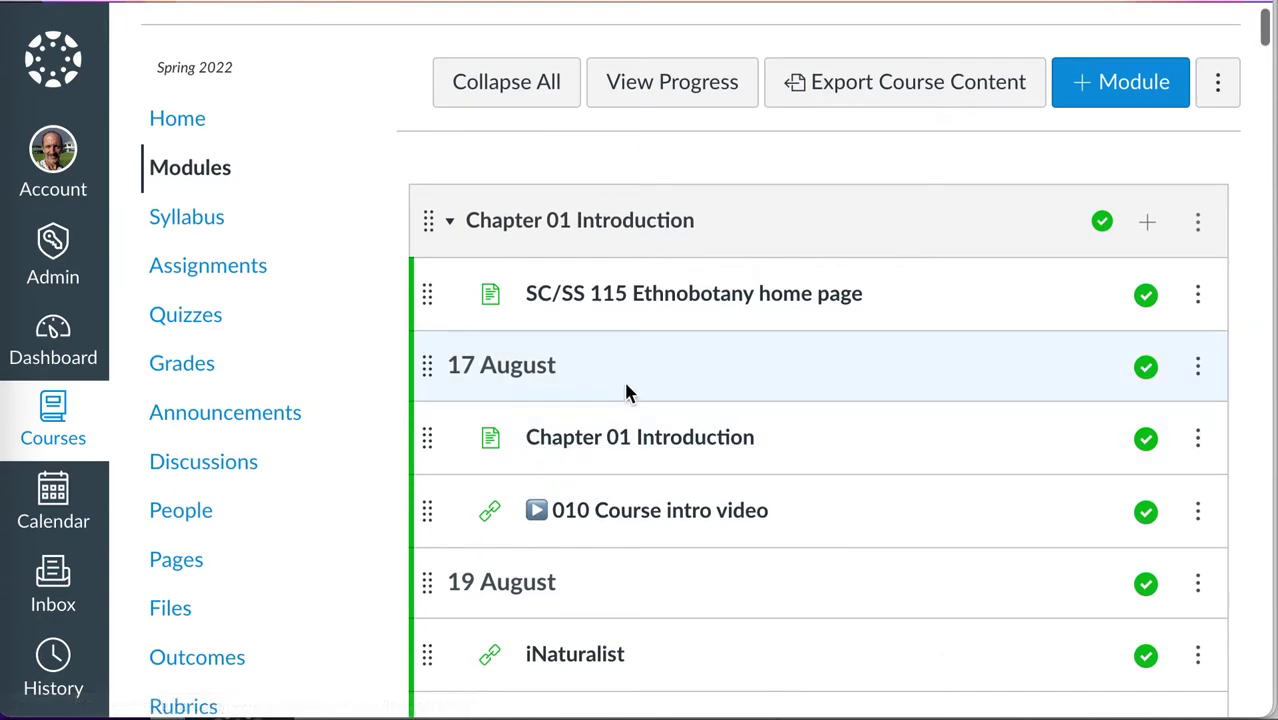
{"action": "left_click", "coordinate": [1201, 368]}
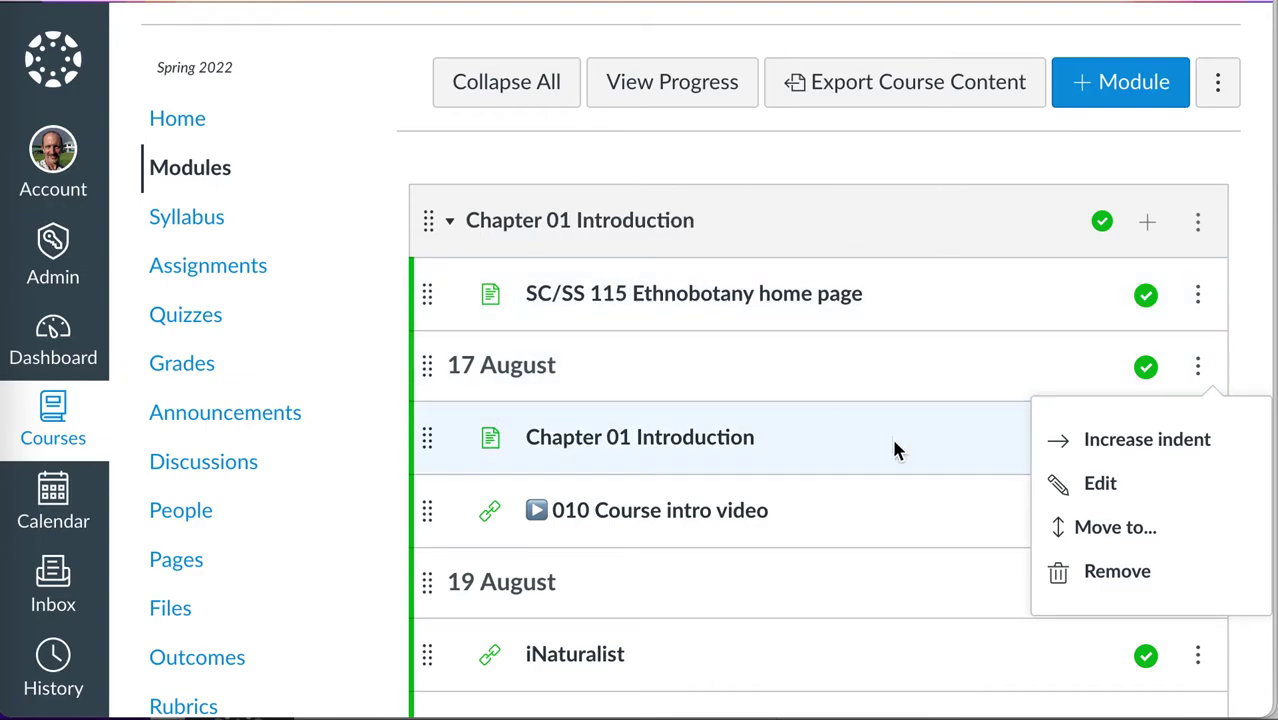
{"action": "left_click", "coordinate": [1098, 483]}
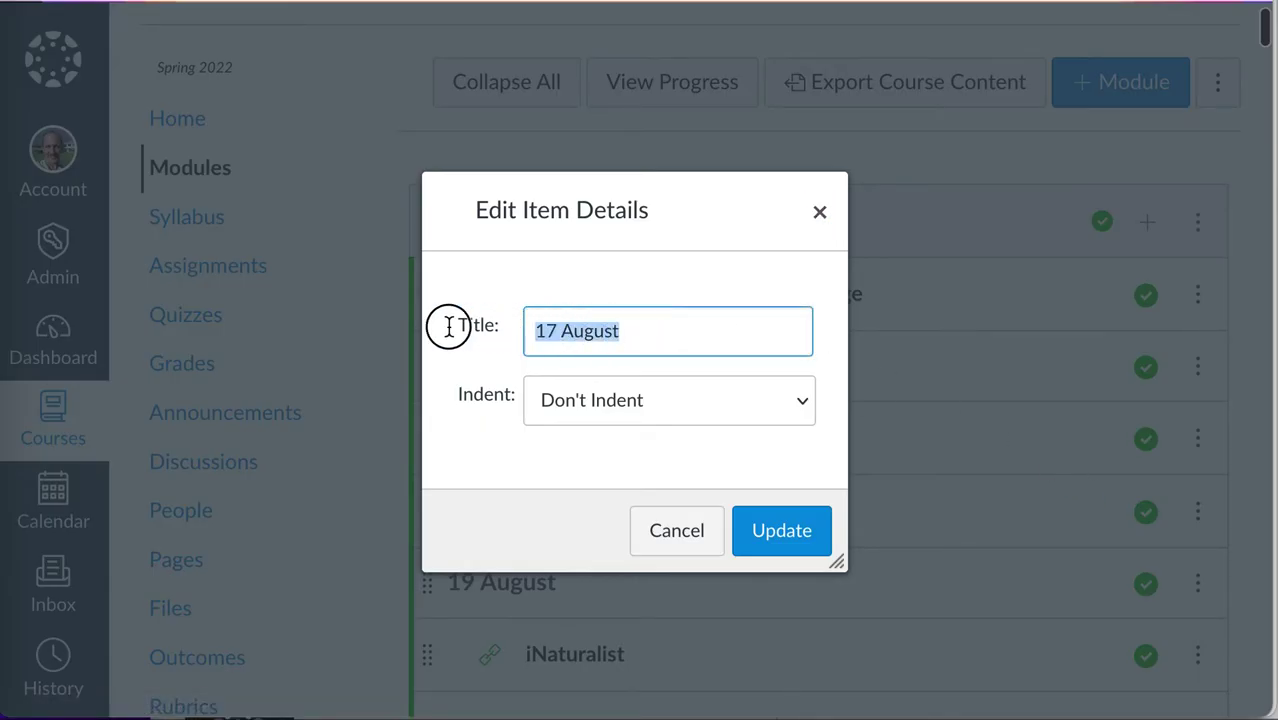
{"action": "type", "text": "11 Jan"}
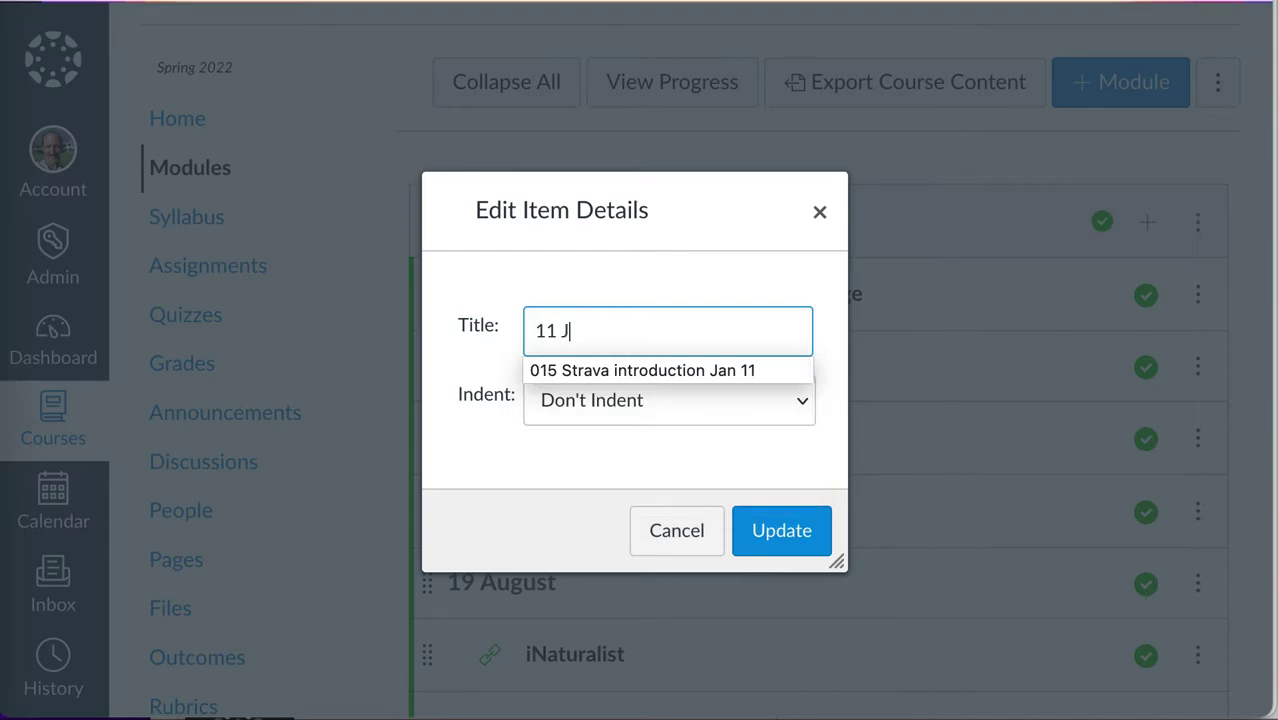
{"action": "left_click", "coordinate": [779, 527]}
- Check the date headers further down the modules list, and view the course gradebook with the course navigation shown
{"action": "scroll", "coordinate": [767, 465], "scroll_direction": "down", "scroll_amount": 1}
{"action": "scroll", "coordinate": [766, 467], "scroll_direction": "down", "scroll_amount": 6}
{"action": "scroll", "coordinate": [767, 469], "scroll_direction": "down", "scroll_amount": 3}
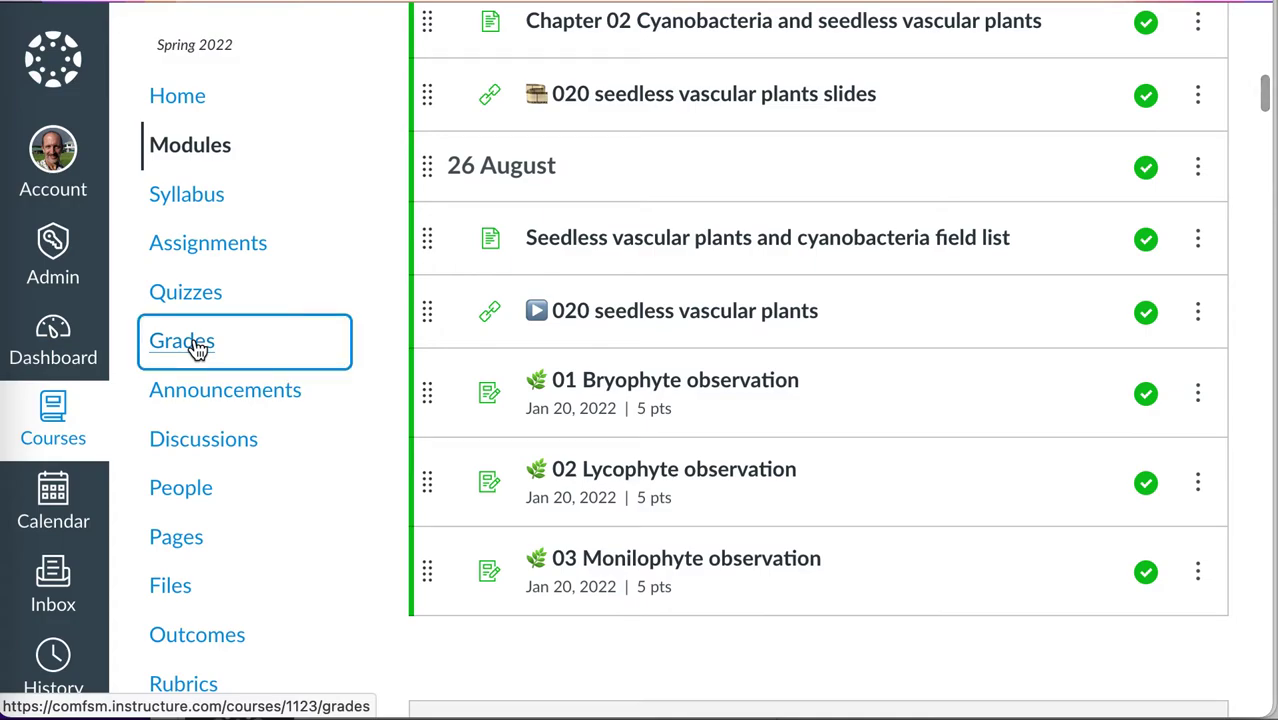
{"action": "left_click", "coordinate": [299, 318]}
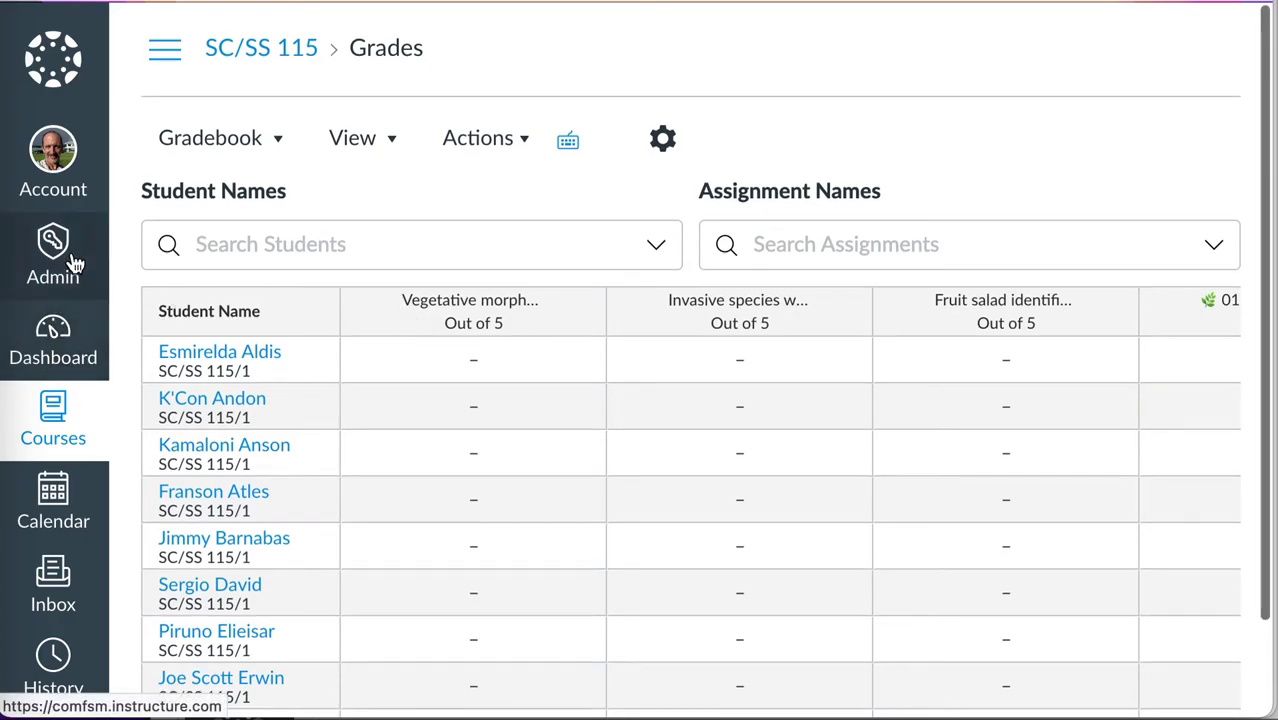
{"action": "left_click", "coordinate": [166, 50]}
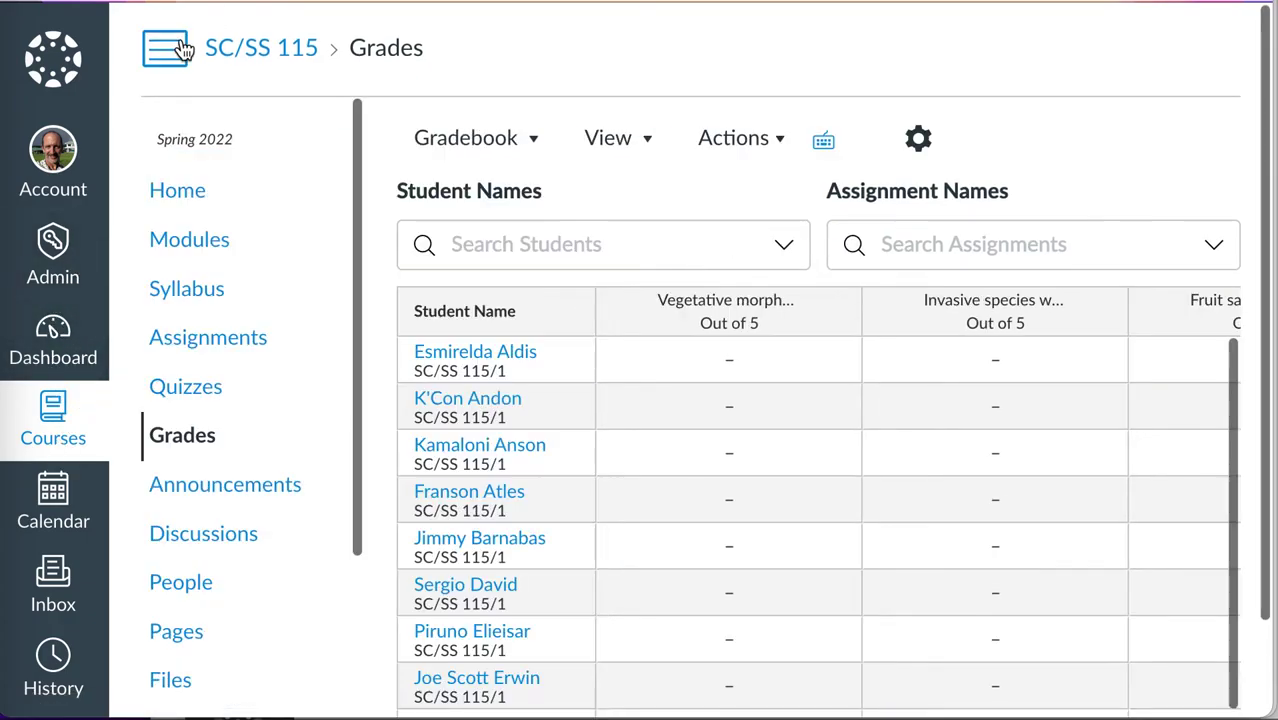
- Review Test 01 among the course's quizzes, checking its settings, due date and availability dates
{"action": "left_click", "coordinate": [195, 397]}
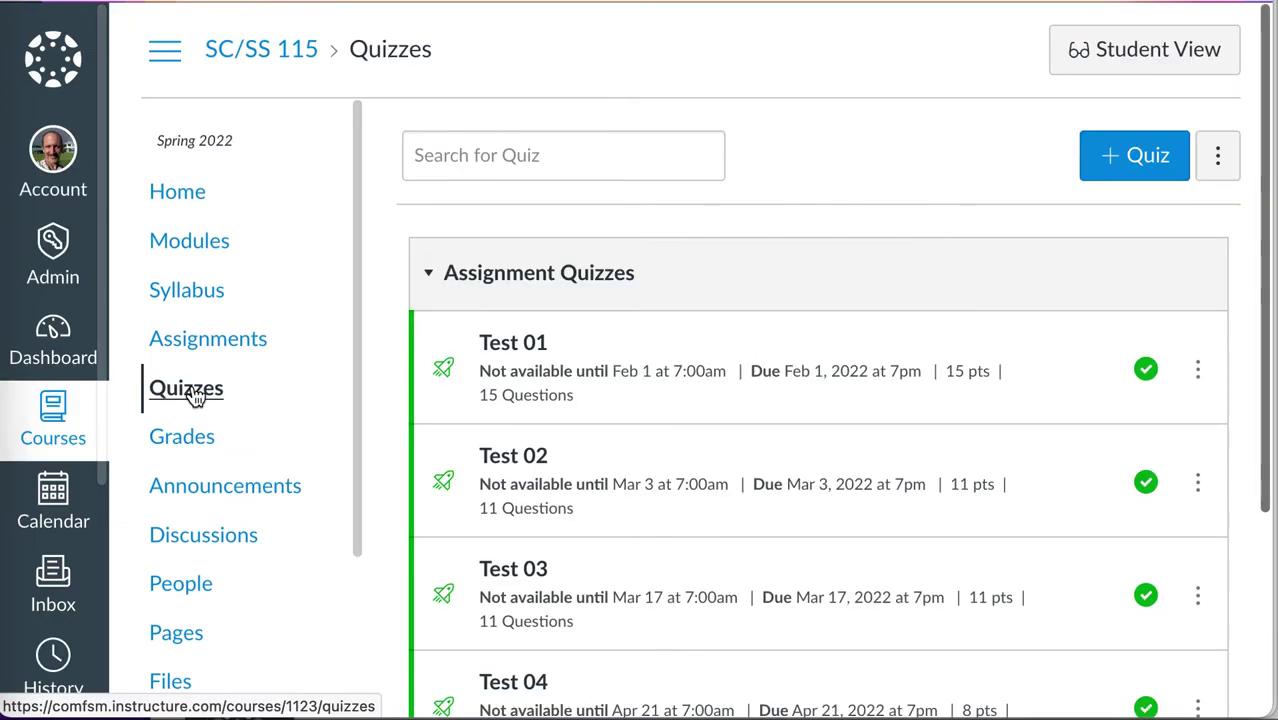
{"action": "scroll", "coordinate": [596, 465], "scroll_direction": "down", "scroll_amount": 2}
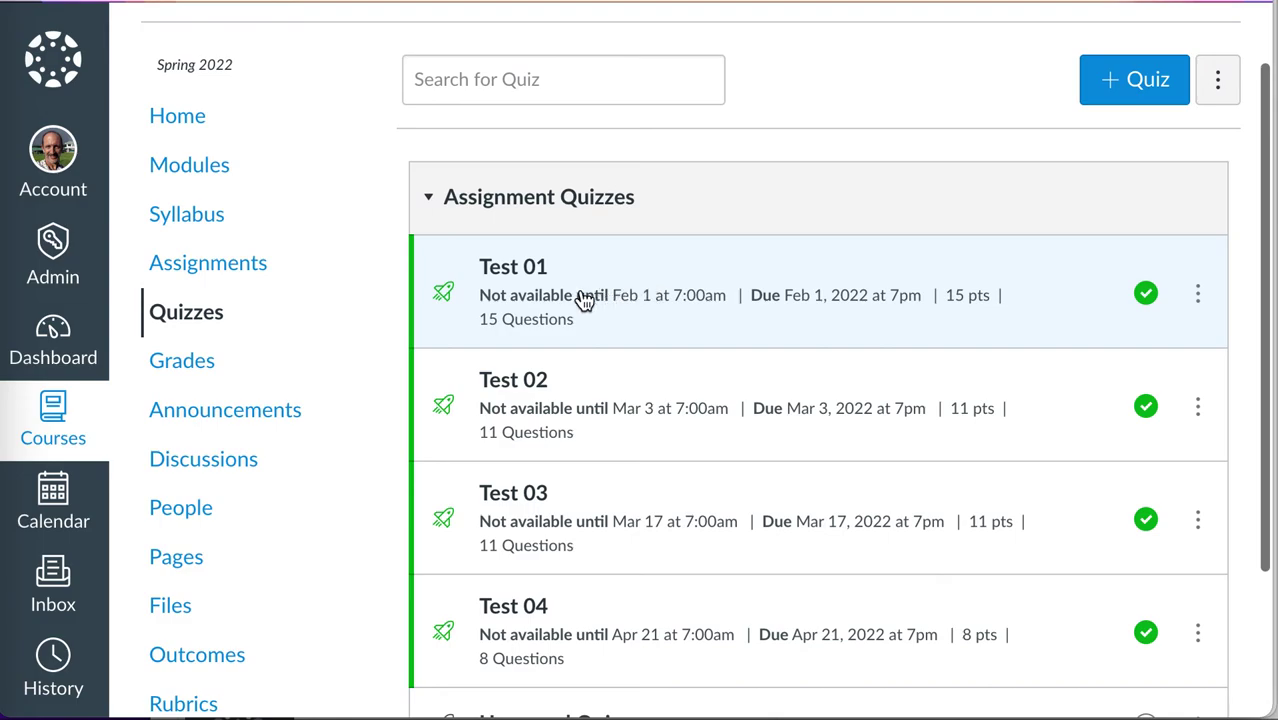
{"action": "left_click", "coordinate": [585, 298]}
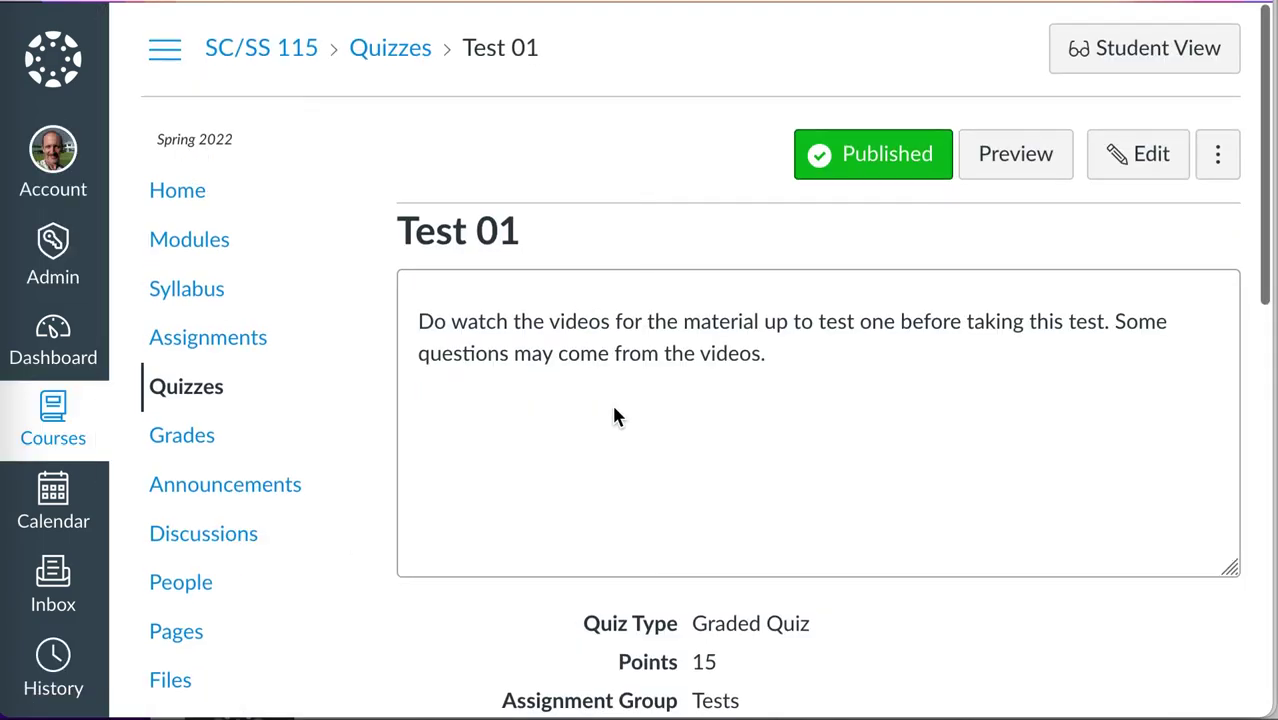
{"action": "scroll", "coordinate": [613, 414], "scroll_direction": "down", "scroll_amount": 10}
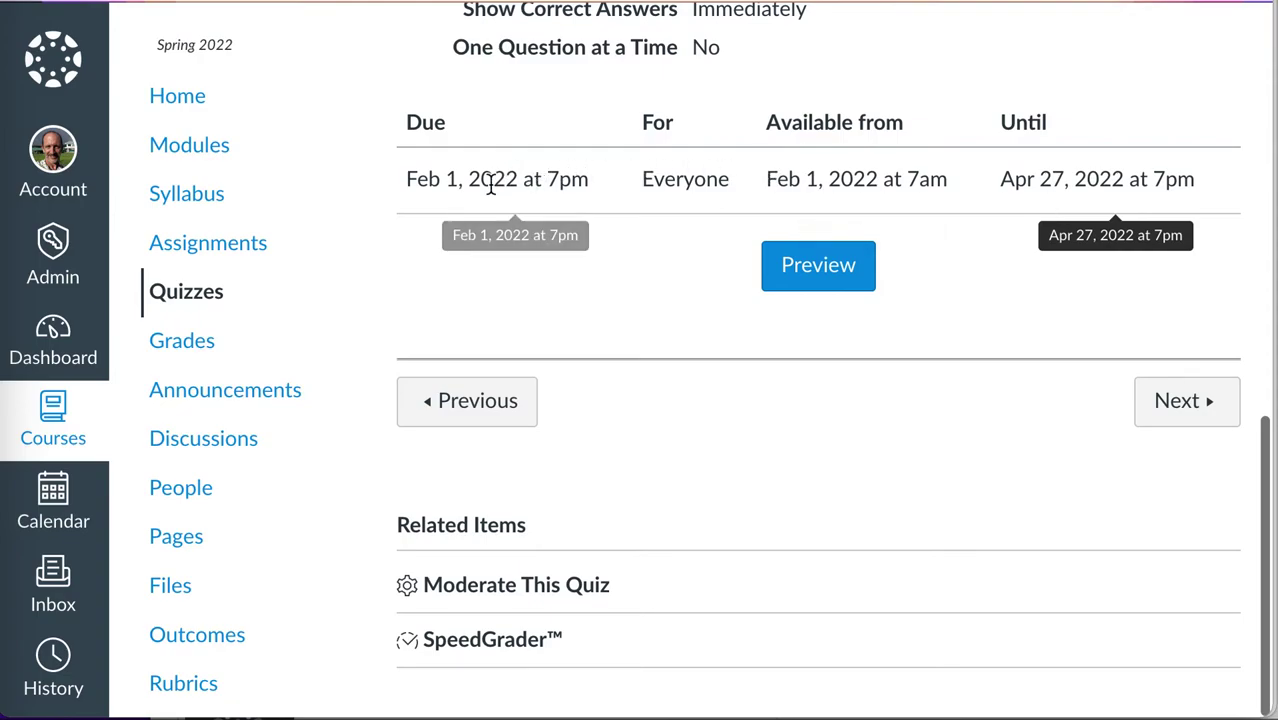
{"action": "scroll", "coordinate": [536, 232], "scroll_direction": "up", "scroll_amount": 8}
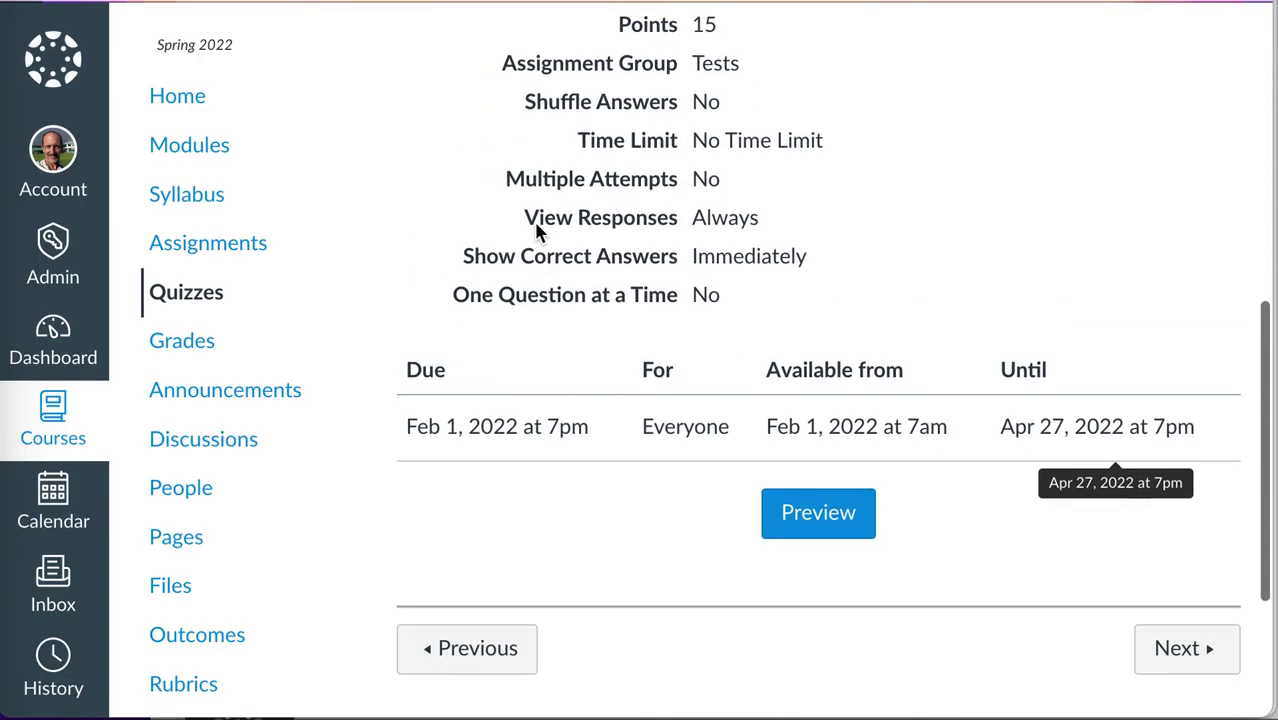
{"action": "scroll", "coordinate": [536, 232], "scroll_direction": "up", "scroll_amount": 1}
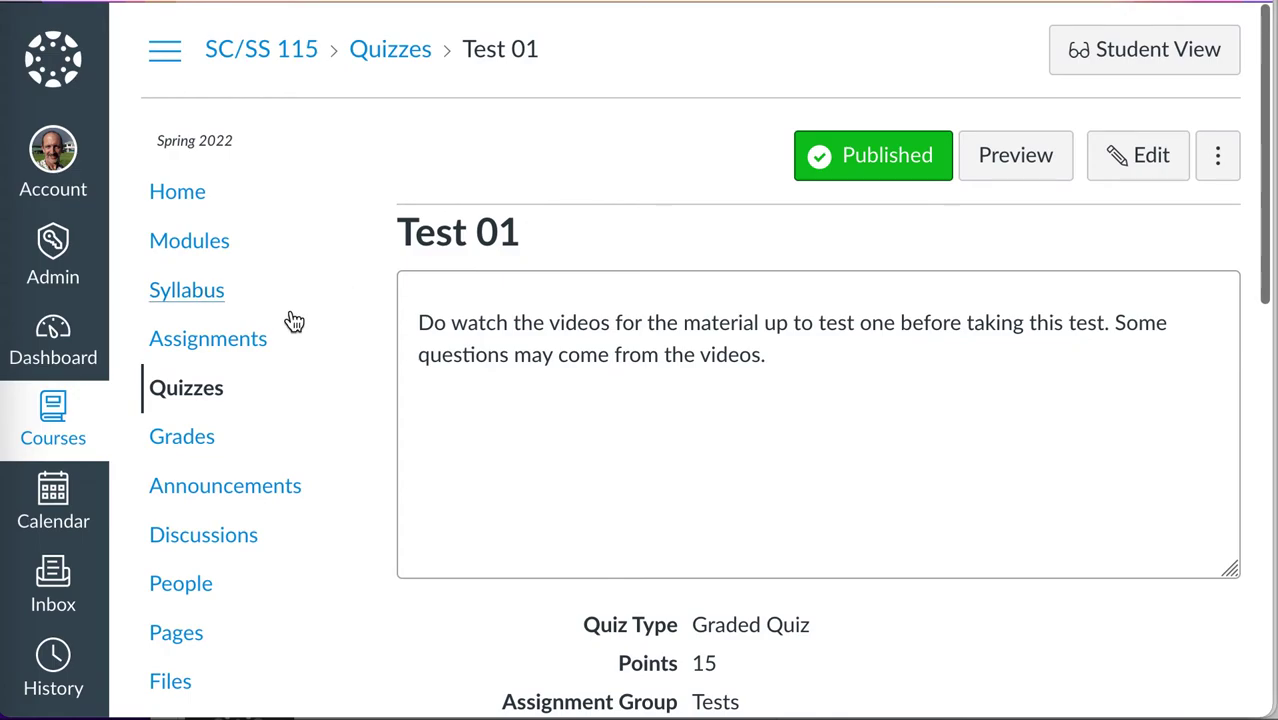
- View the course details in the SC/SS 115 course settings
{"action": "scroll", "coordinate": [192, 545], "scroll_direction": "down", "scroll_amount": 1}
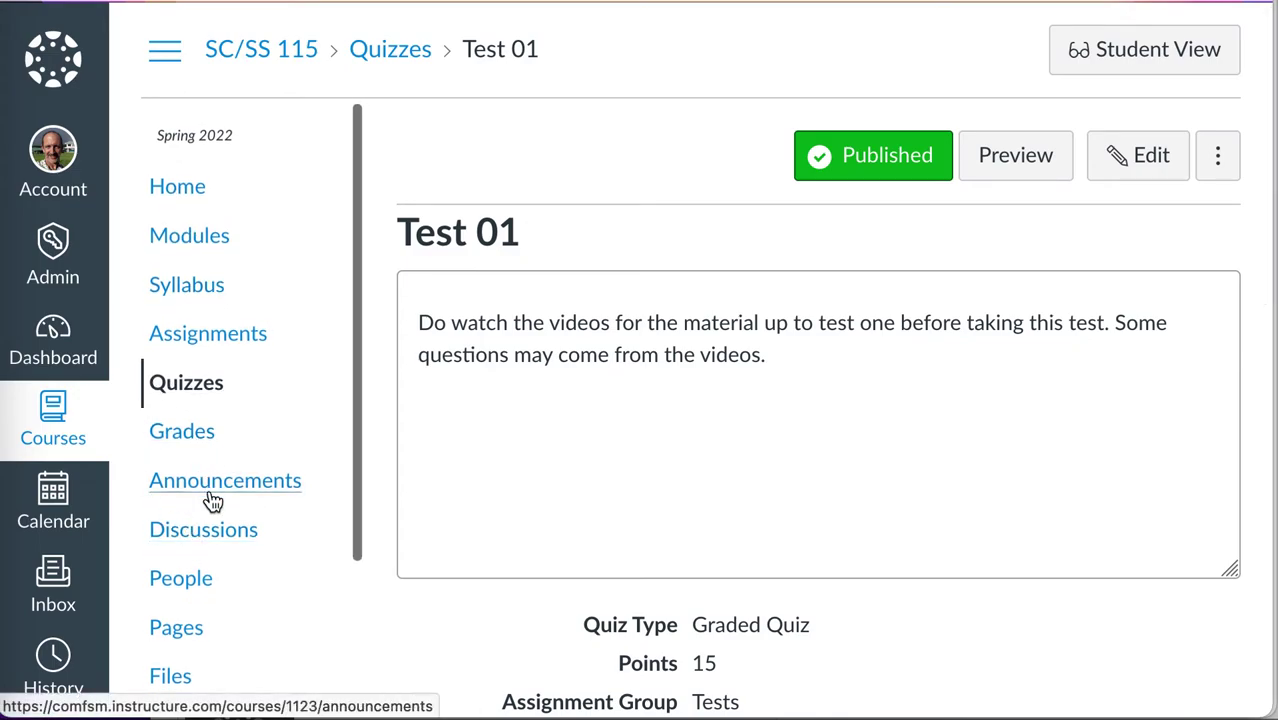
{"action": "scroll", "coordinate": [213, 500], "scroll_direction": "down", "scroll_amount": 6}
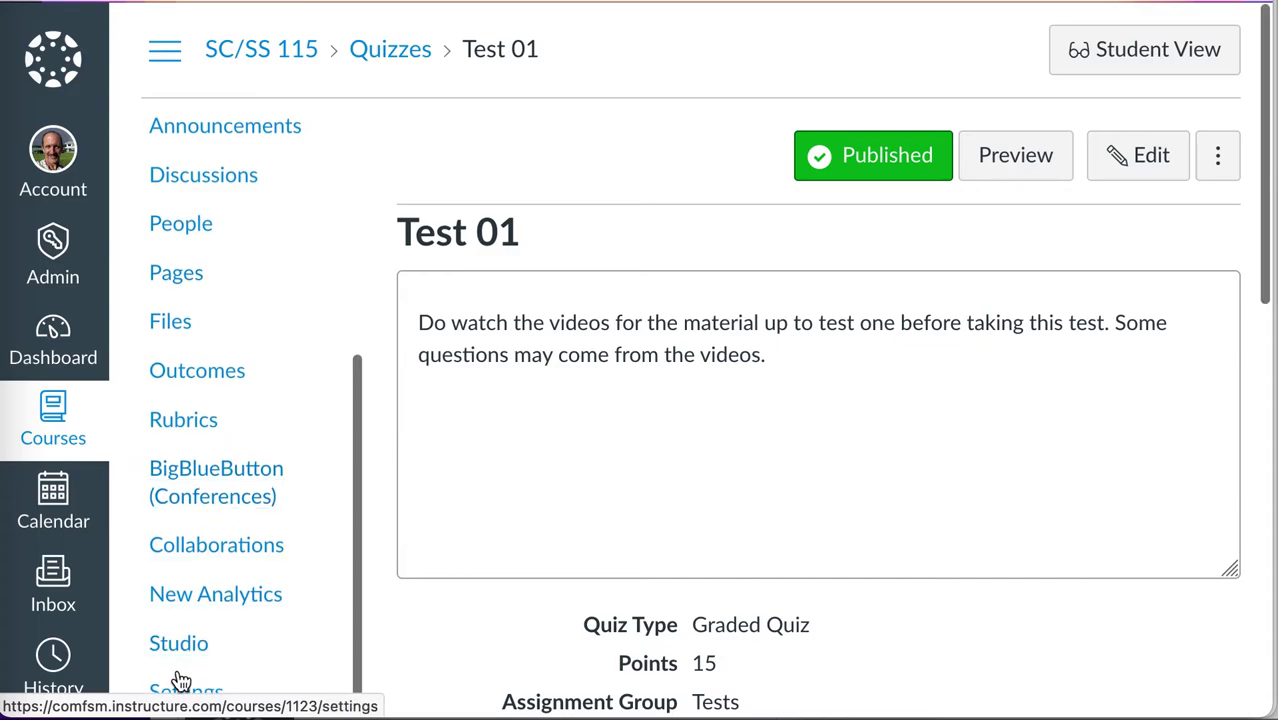
{"action": "left_click", "coordinate": [180, 688]}
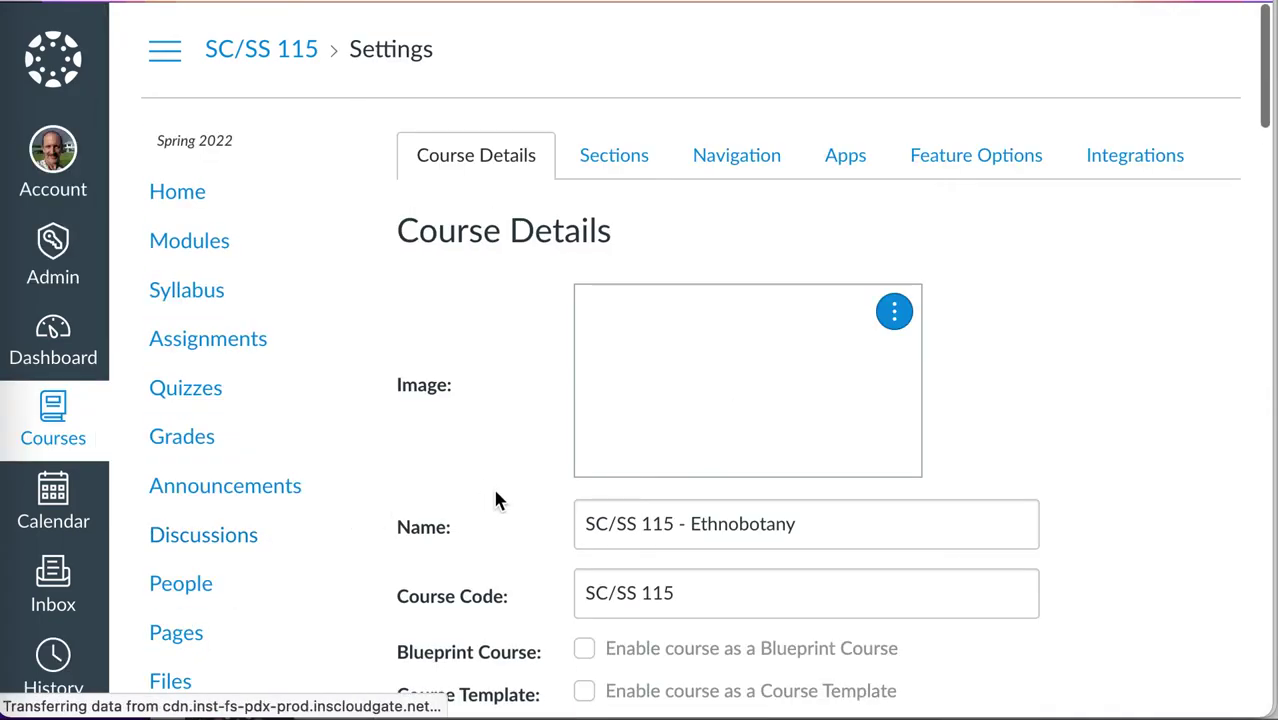
{"action": "scroll", "coordinate": [558, 532], "scroll_direction": "down", "scroll_amount": 5}
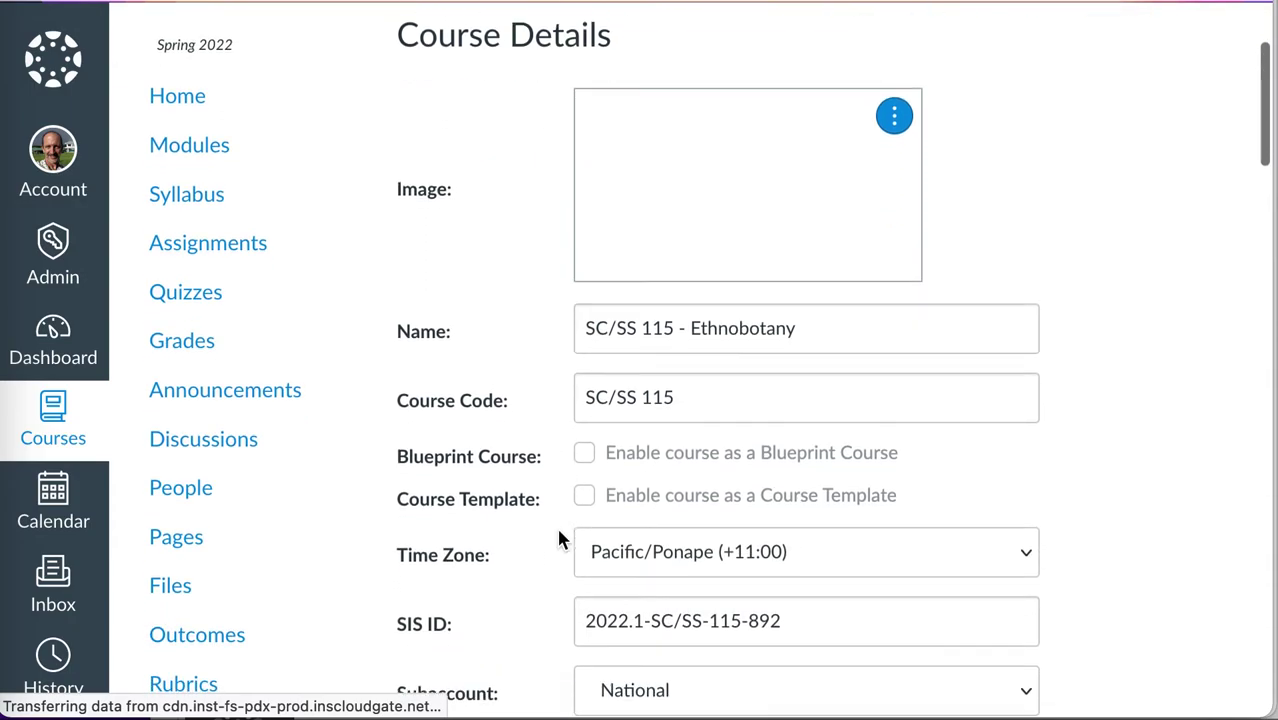
{"action": "scroll", "coordinate": [558, 540], "scroll_direction": "up", "scroll_amount": 5}
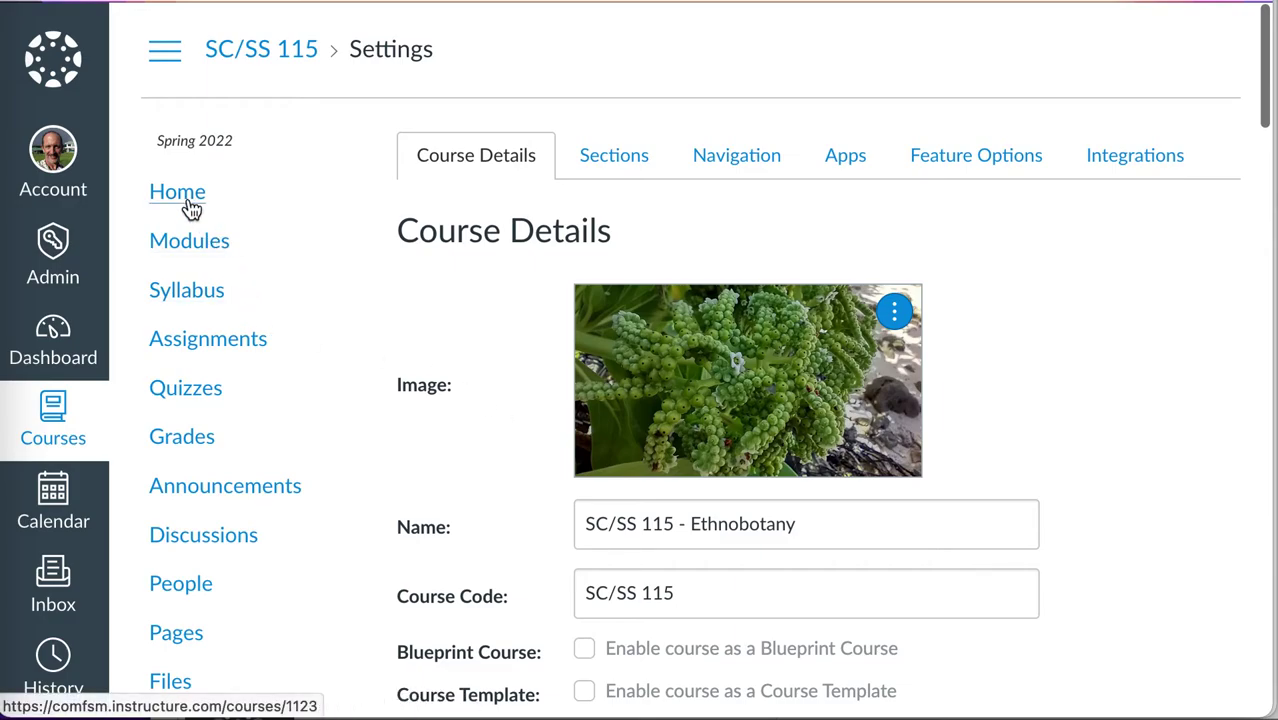
- Look through the dashboard for the Spring 2022 SC/SS 115 - Ethnobotany card among the unpublished courses
{"action": "left_click", "coordinate": [57, 345]}
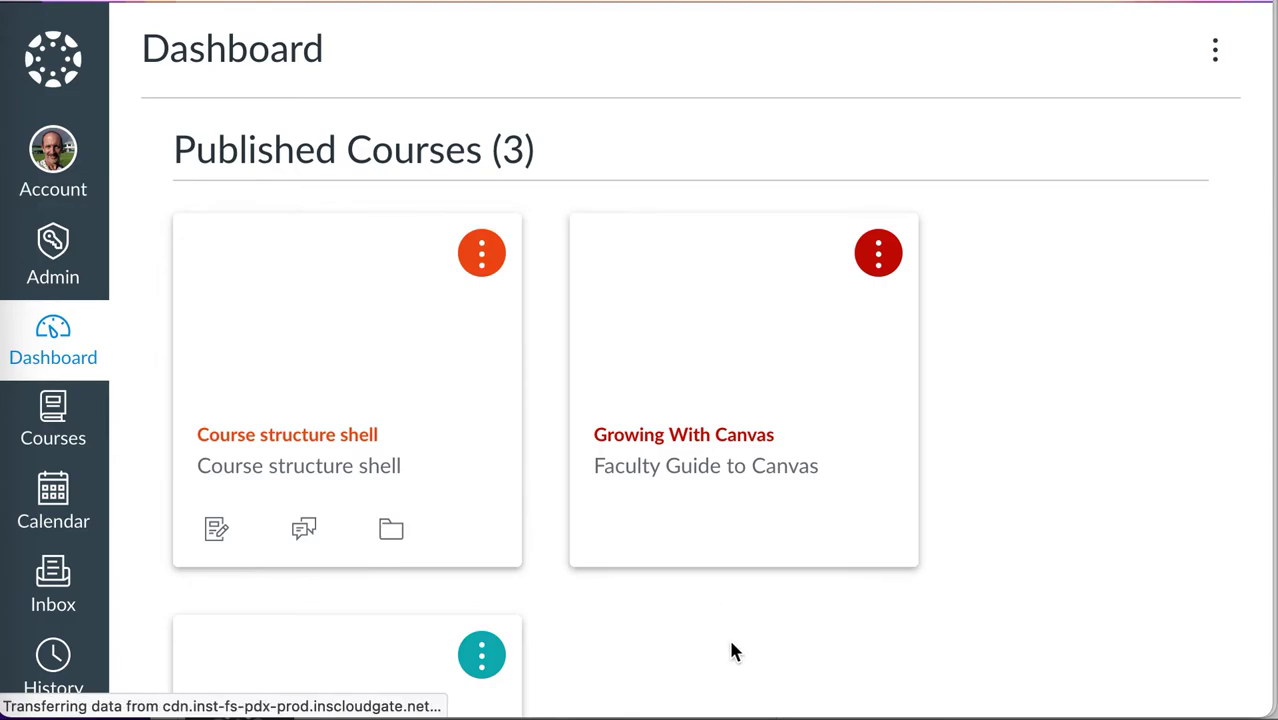
{"action": "scroll", "coordinate": [731, 651], "scroll_direction": "down", "scroll_amount": 1}
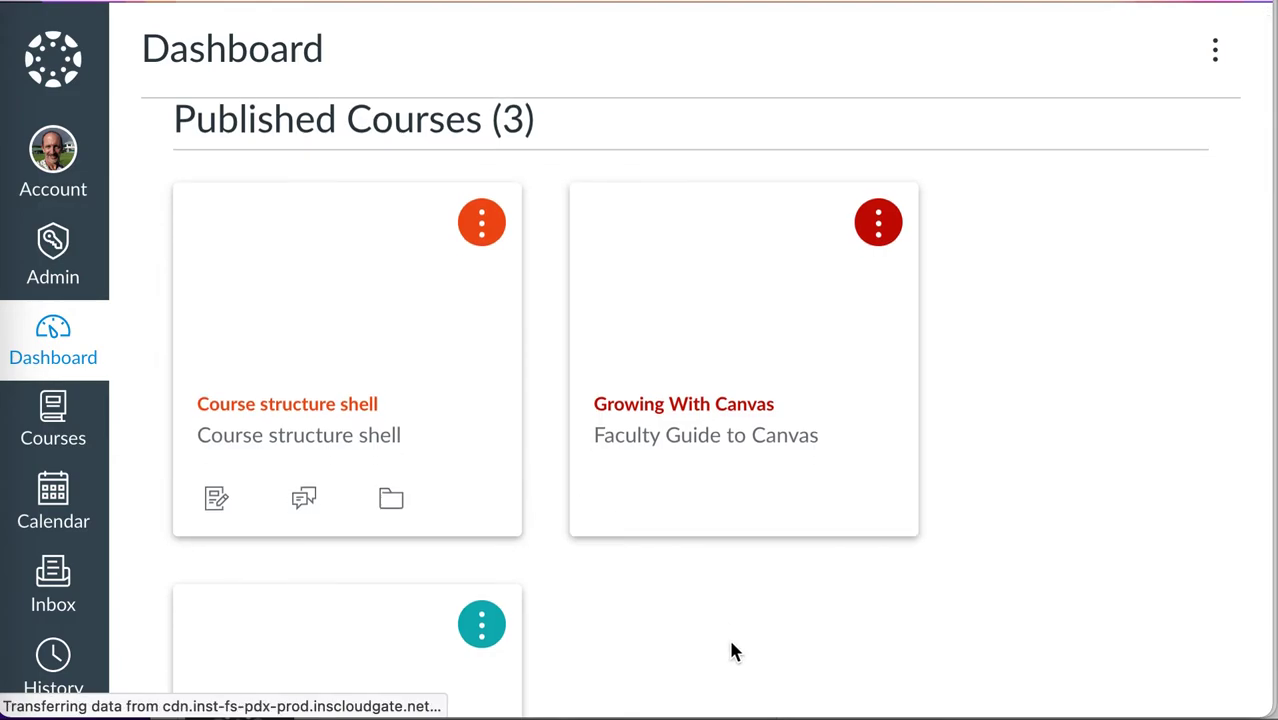
{"action": "scroll", "coordinate": [733, 651], "scroll_direction": "down", "scroll_amount": 7}
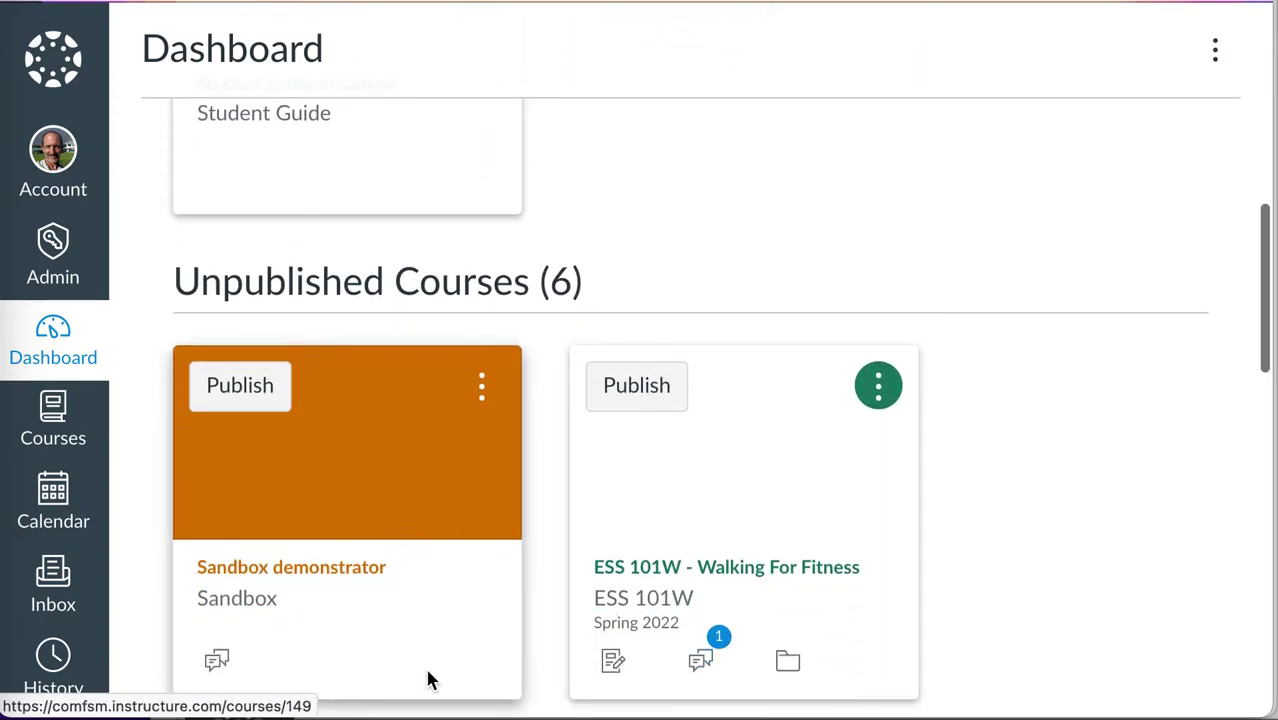
{"action": "scroll", "coordinate": [463, 645], "scroll_direction": "up", "scroll_amount": 7}
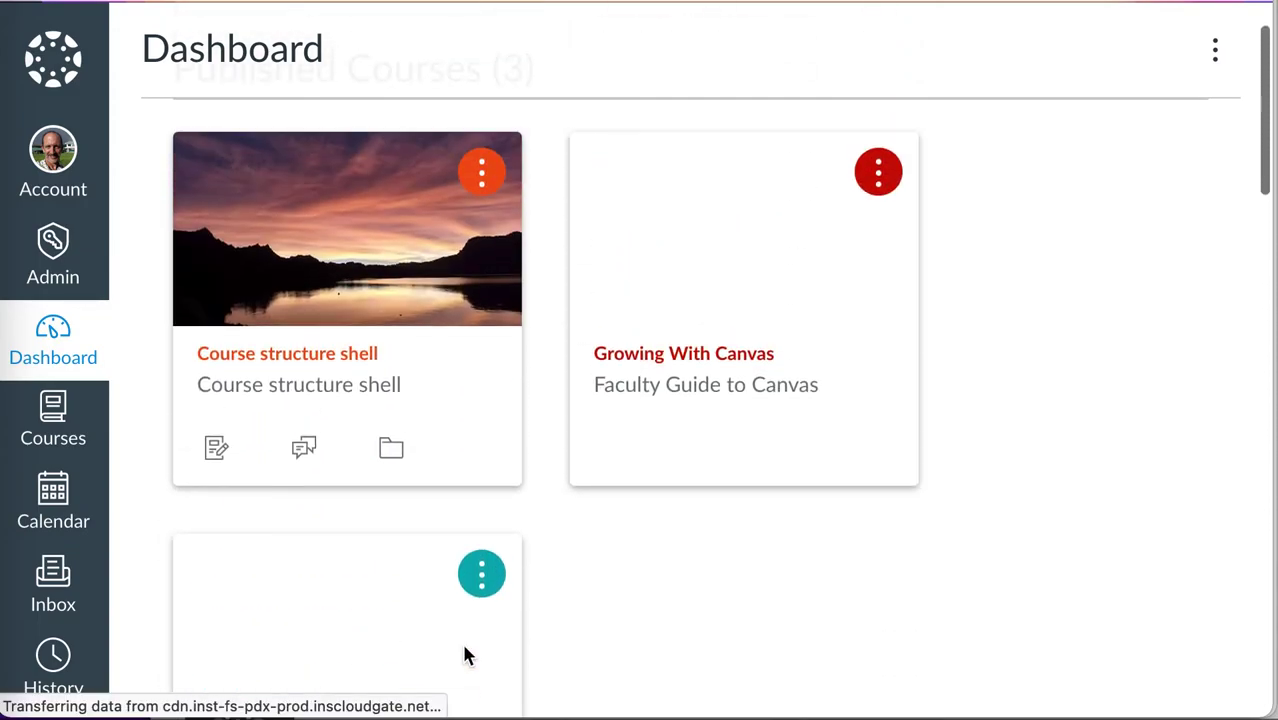
{"action": "scroll", "coordinate": [619, 655], "scroll_direction": "down", "scroll_amount": 1}
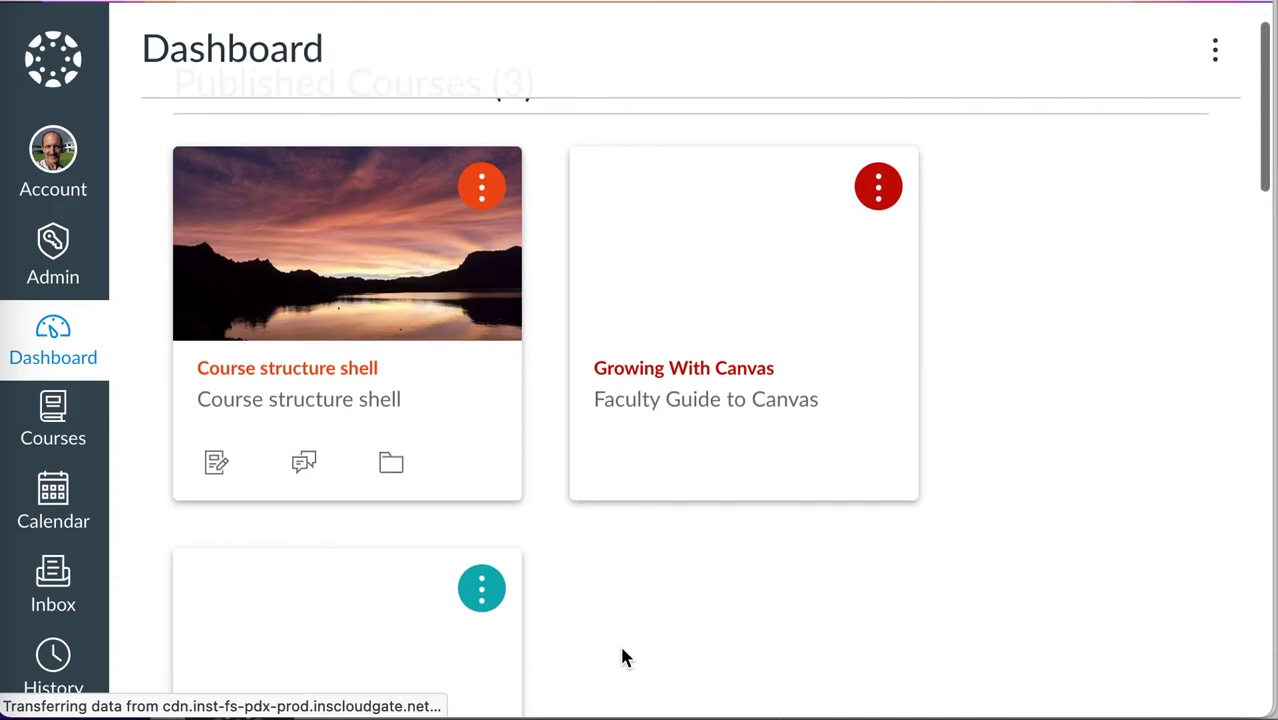
{"action": "scroll", "coordinate": [621, 651], "scroll_direction": "down", "scroll_amount": 4}
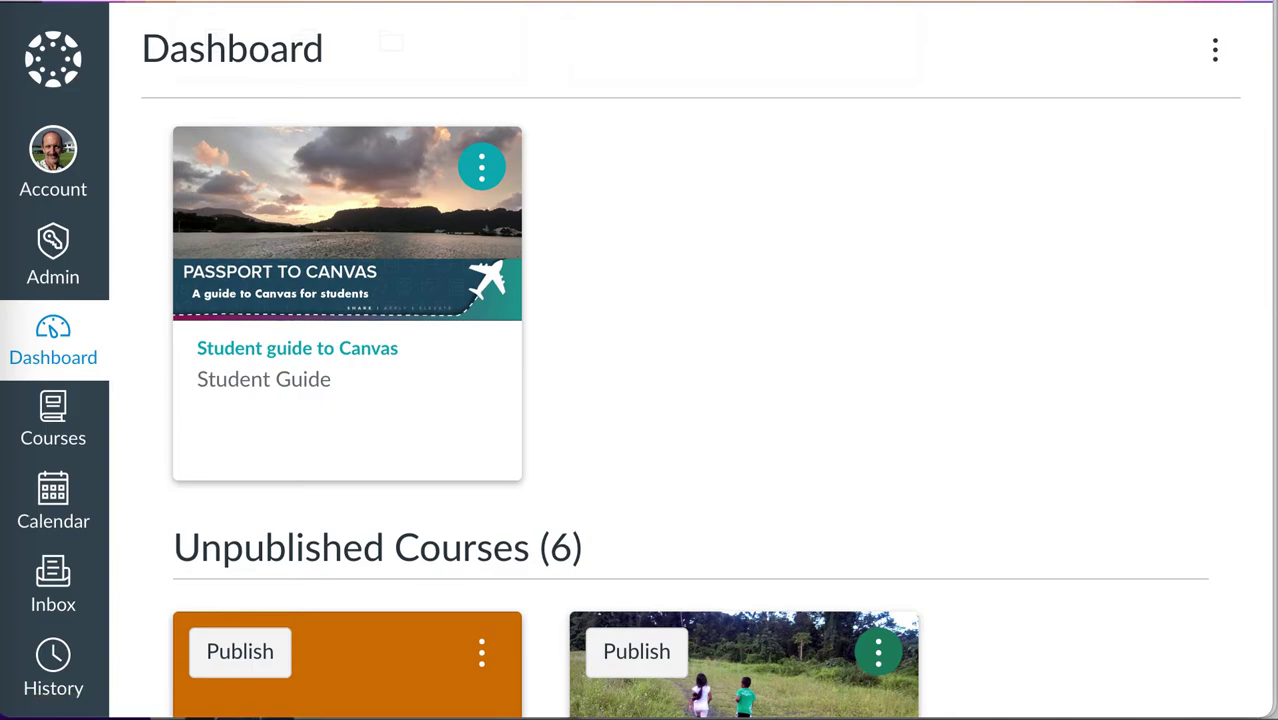
{"action": "scroll", "coordinate": [759, 548], "scroll_direction": "down", "scroll_amount": 7}
{"action": "scroll", "coordinate": [763, 549], "scroll_direction": "down", "scroll_amount": 3}
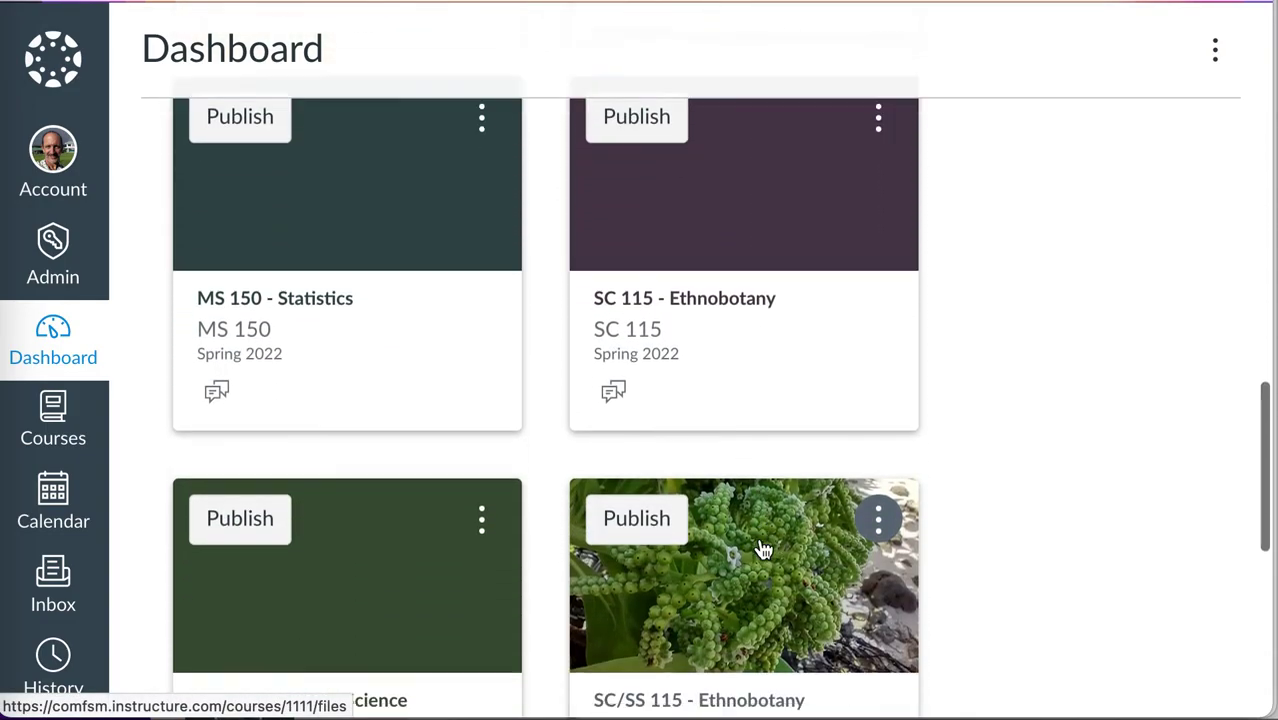
{"action": "scroll", "coordinate": [763, 549], "scroll_direction": "down", "scroll_amount": 1}
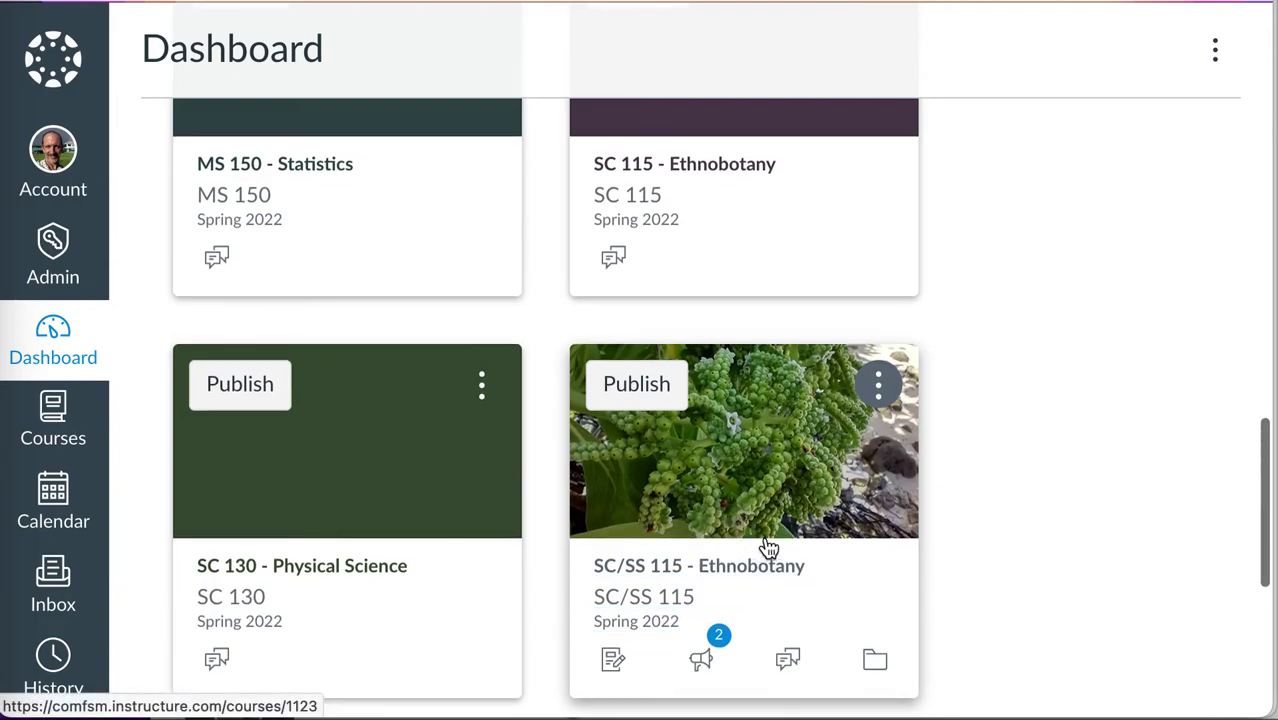
{"action": "scroll", "coordinate": [768, 548], "scroll_direction": "up", "scroll_amount": 1}
{"action": "scroll", "coordinate": [750, 576], "scroll_direction": "up", "scroll_amount": 2}
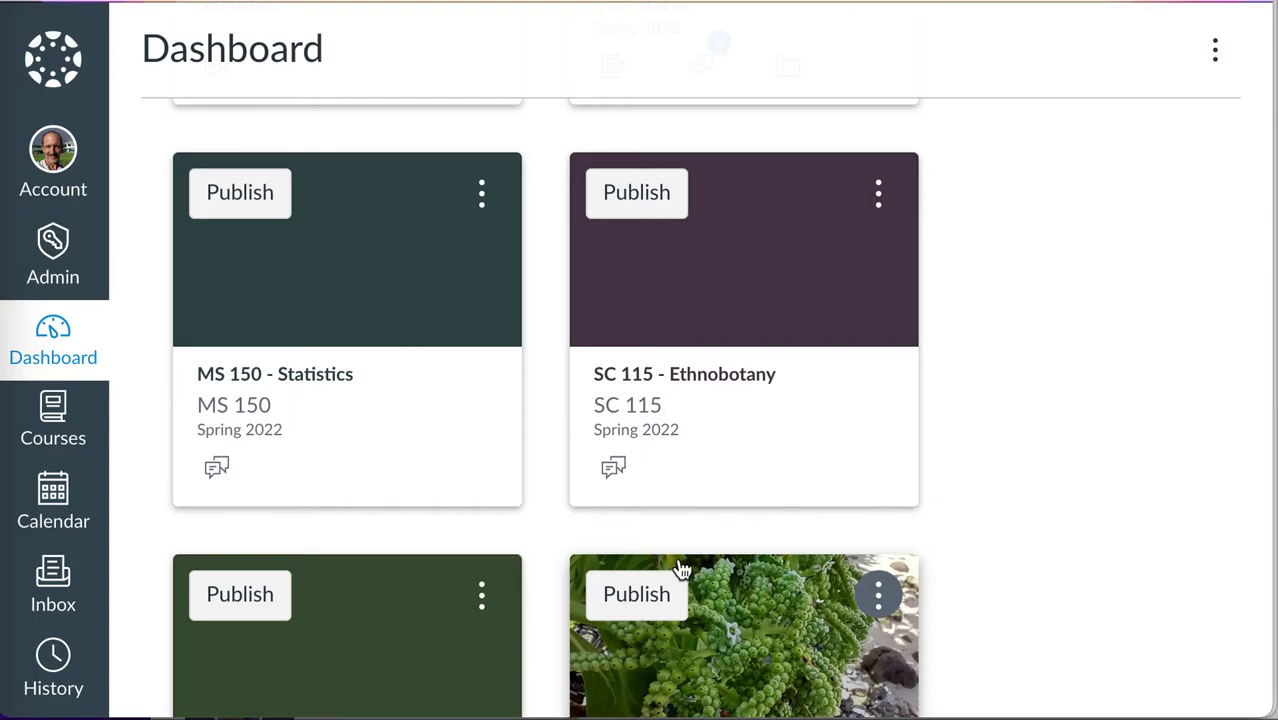
{"action": "scroll", "coordinate": [760, 601], "scroll_direction": "down", "scroll_amount": 2}
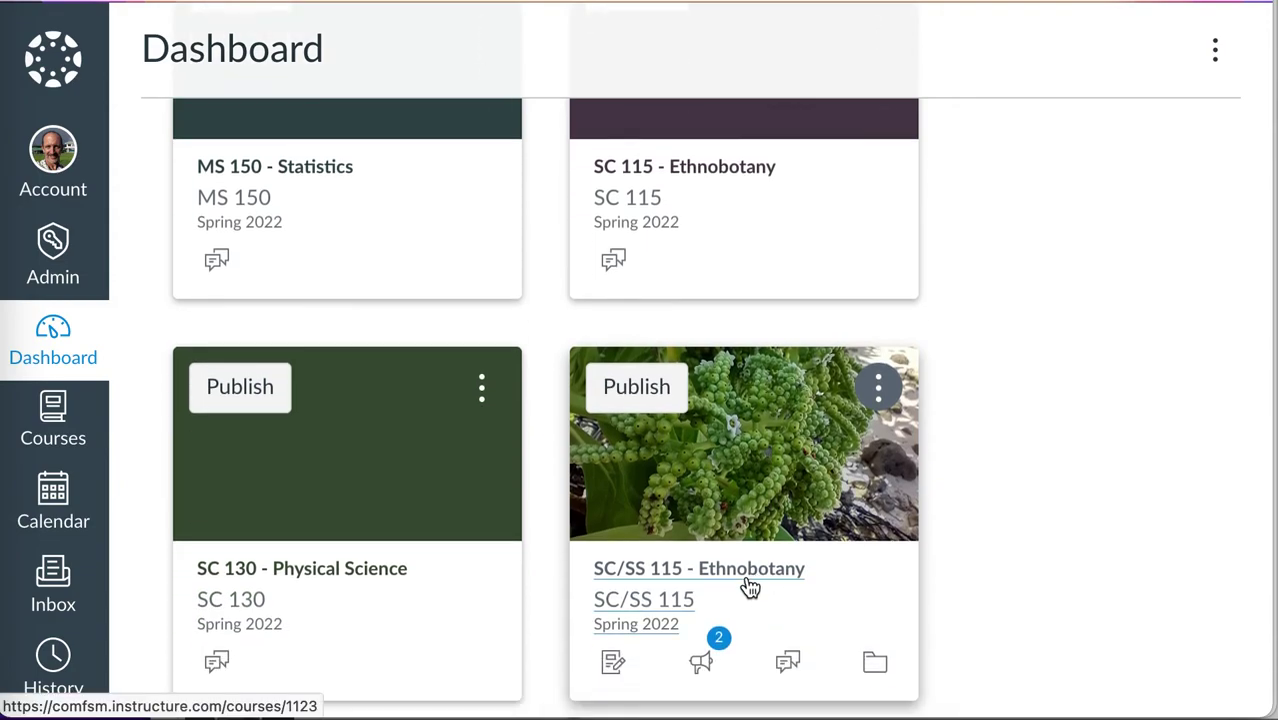
- Open the SC/SS 115 - Ethnobotany course home page and look over its first modules and recent announcements
{"action": "left_click", "coordinate": [746, 578]}
{"action": "scroll", "coordinate": [748, 585], "scroll_direction": "down", "scroll_amount": 3}
{"action": "scroll", "coordinate": [998, 596], "scroll_direction": "down", "scroll_amount": 1}
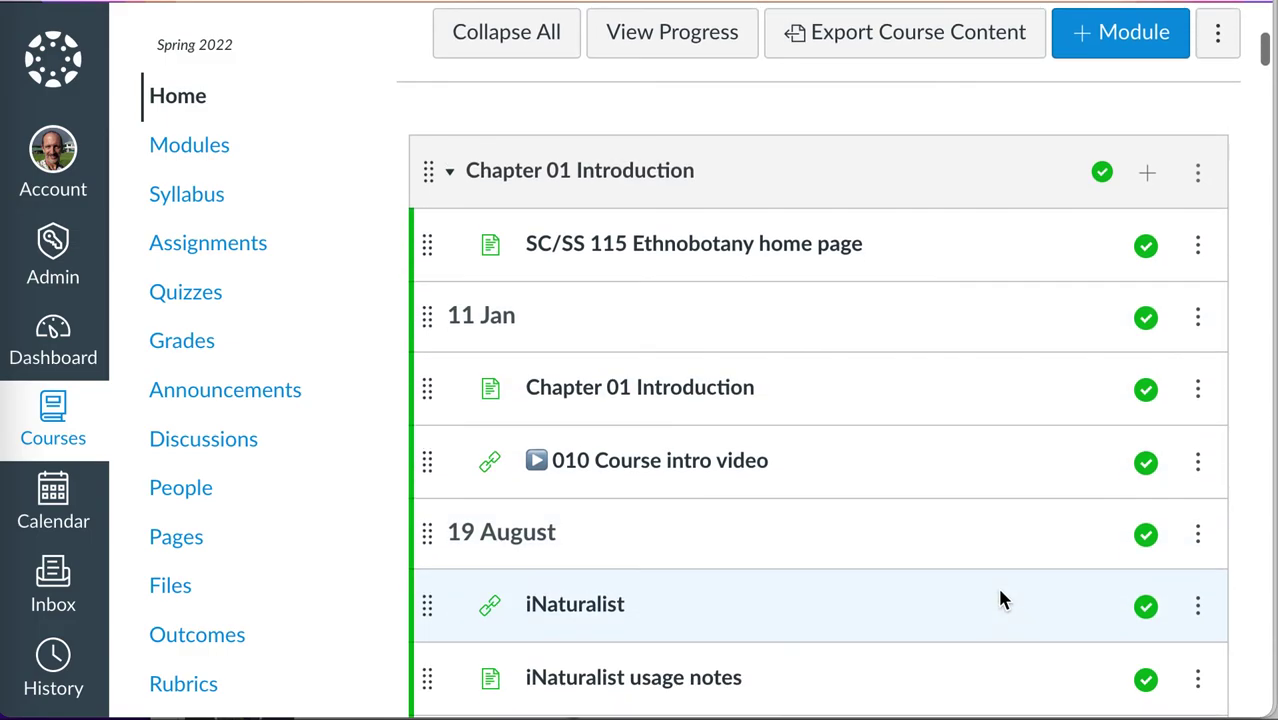
{"action": "scroll", "coordinate": [1000, 598], "scroll_direction": "down", "scroll_amount": 4}
{"action": "scroll", "coordinate": [1000, 598], "scroll_direction": "down", "scroll_amount": 2}
{"action": "scroll", "coordinate": [1003, 597], "scroll_direction": "down", "scroll_amount": 5}
{"action": "scroll", "coordinate": [1003, 597], "scroll_direction": "up", "scroll_amount": 15}
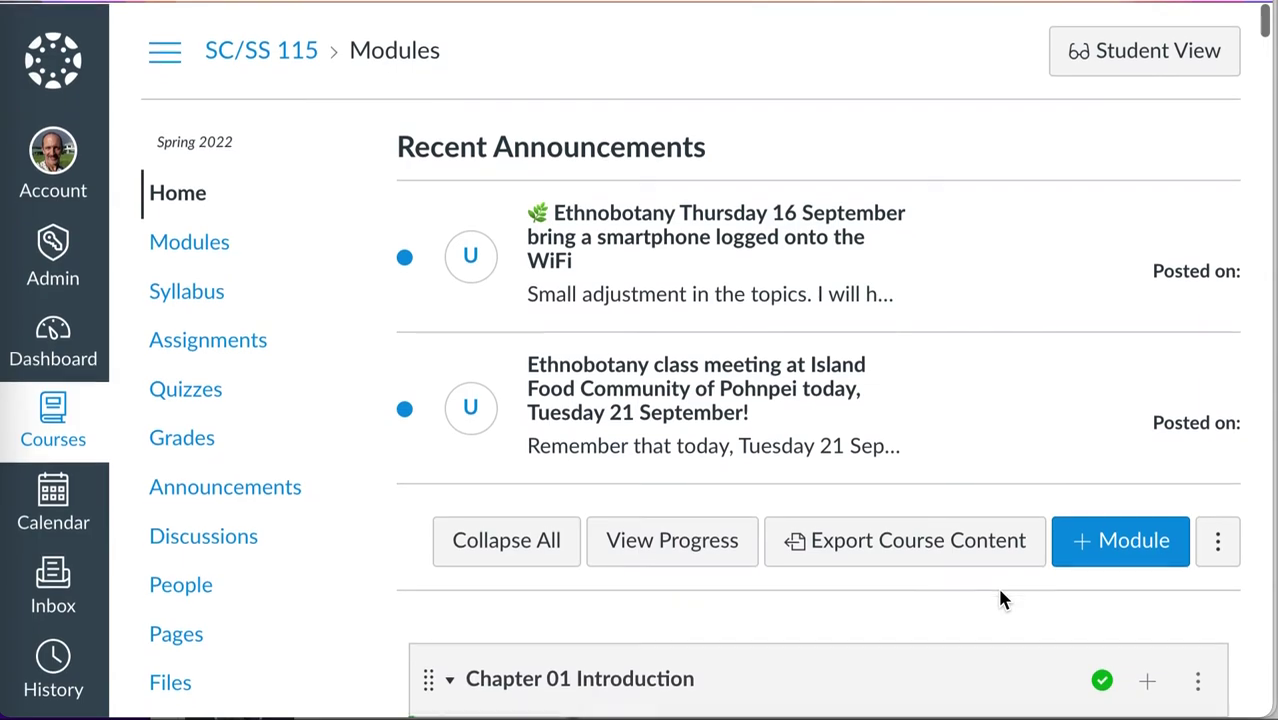
- Go through all modules to the end of the course home page and locate the Course Status publishing option
{"action": "scroll", "coordinate": [556, 441], "scroll_direction": "down", "scroll_amount": 2}
{"action": "scroll", "coordinate": [556, 441], "scroll_direction": "down", "scroll_amount": 20}
{"action": "scroll", "coordinate": [556, 451], "scroll_direction": "down", "scroll_amount": 20}
{"action": "scroll", "coordinate": [556, 446], "scroll_direction": "down", "scroll_amount": 20}
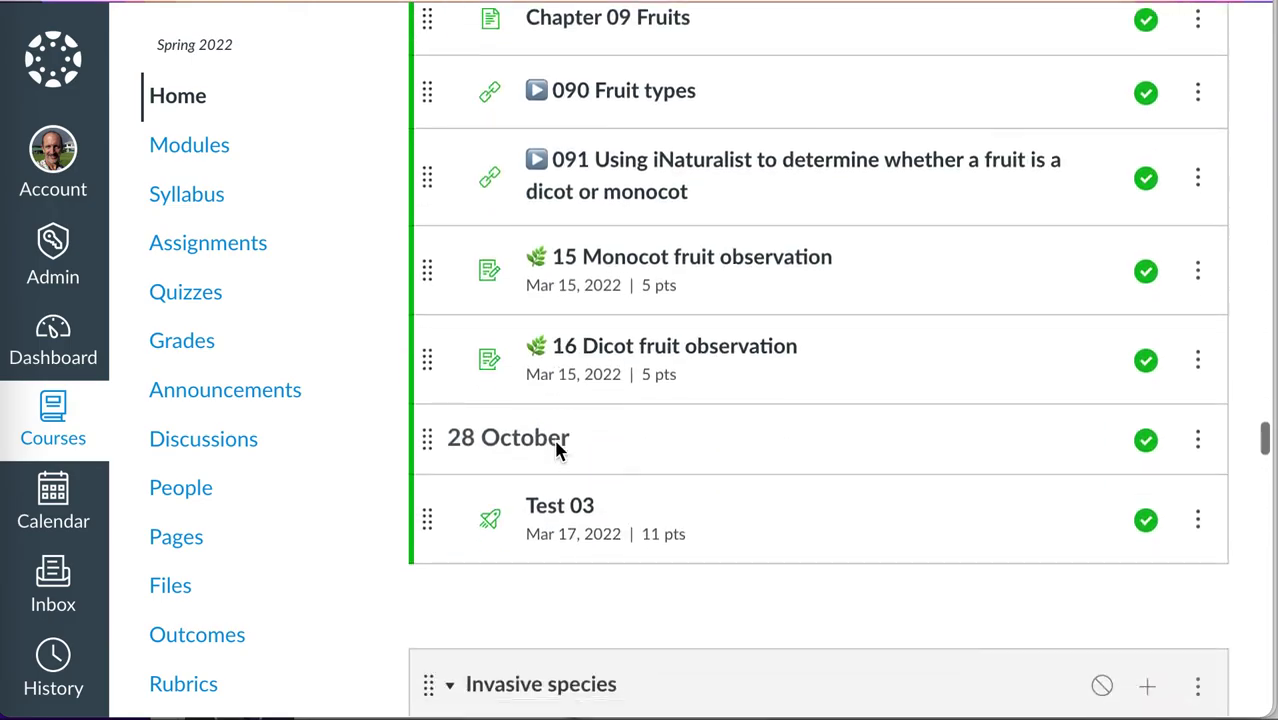
{"action": "scroll", "coordinate": [556, 450], "scroll_direction": "down", "scroll_amount": 20}
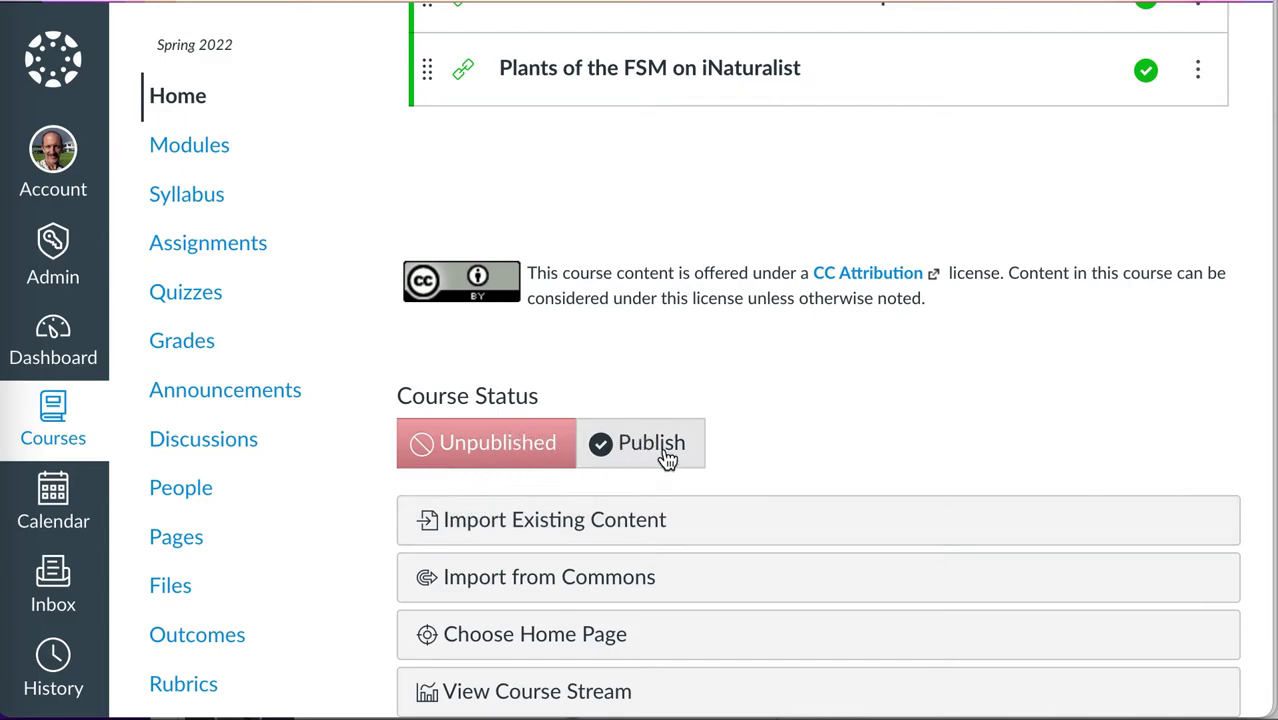
{"action": "scroll", "coordinate": [668, 459], "scroll_direction": "down", "scroll_amount": 2}
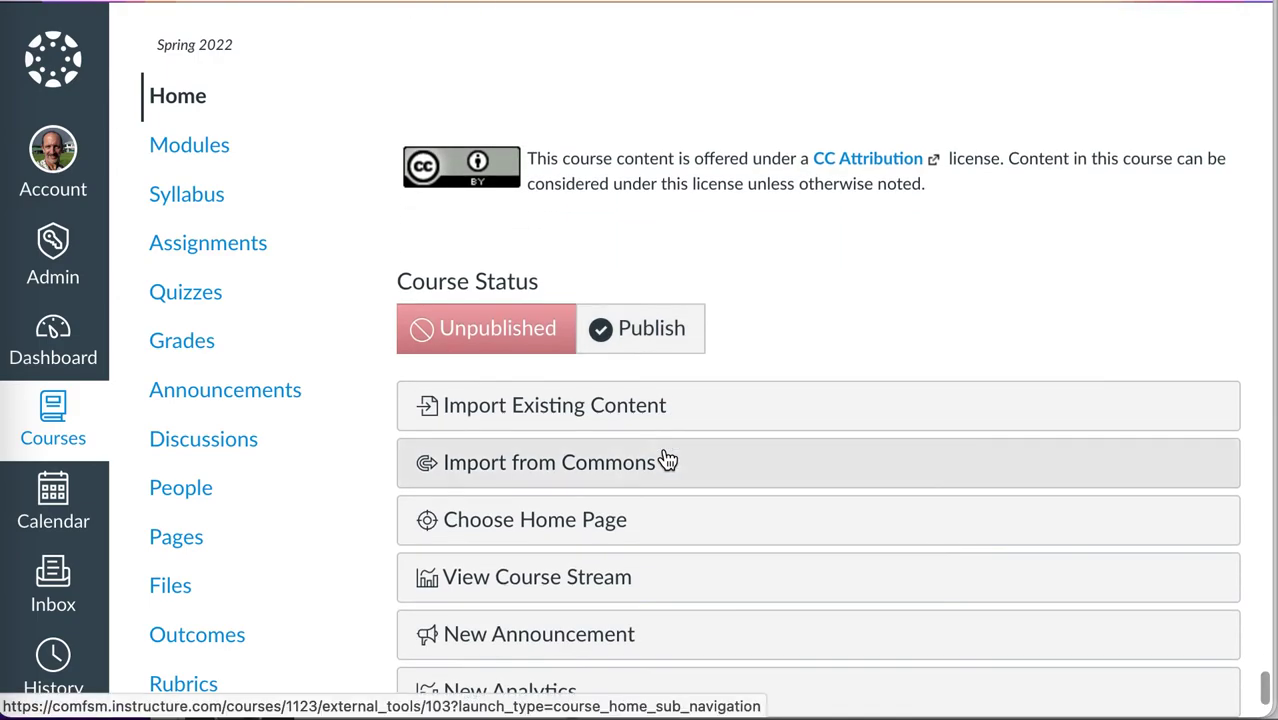
{"action": "scroll", "coordinate": [668, 459], "scroll_direction": "down", "scroll_amount": 1}
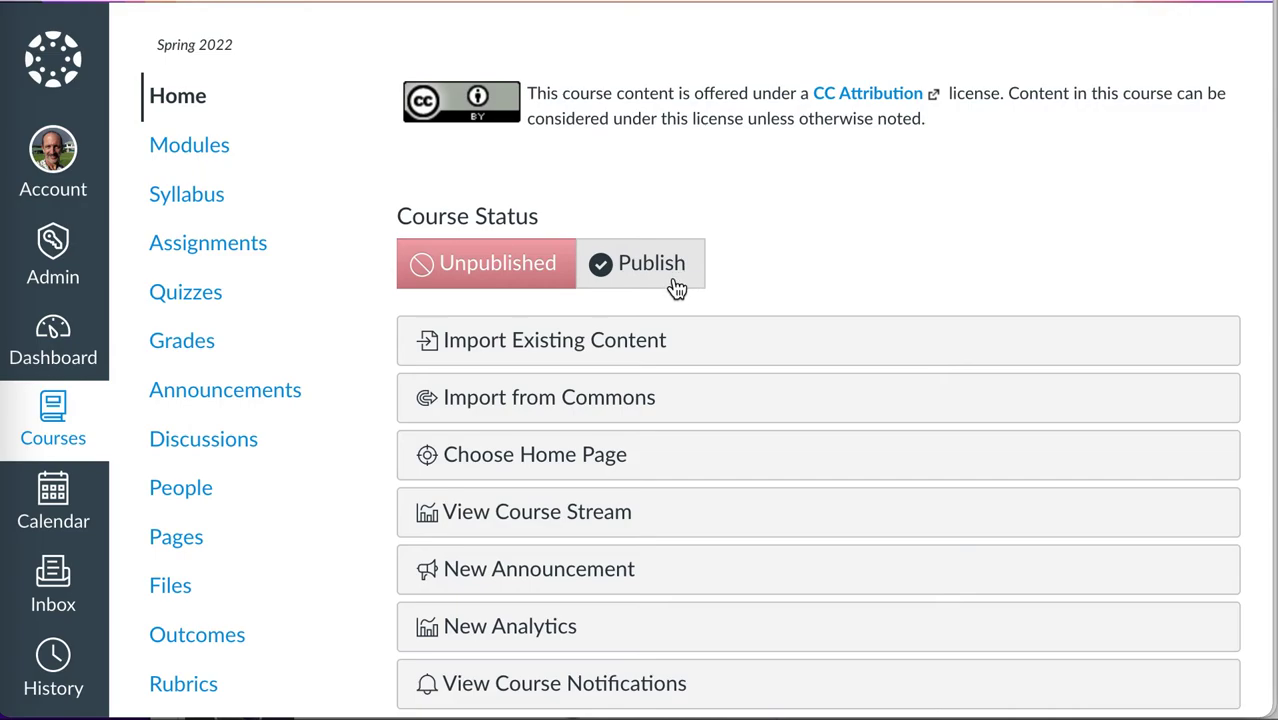
- Look over the course options below Course Status and open the course home page in Student View
{"action": "scroll", "coordinate": [676, 288], "scroll_direction": "down", "scroll_amount": 1}
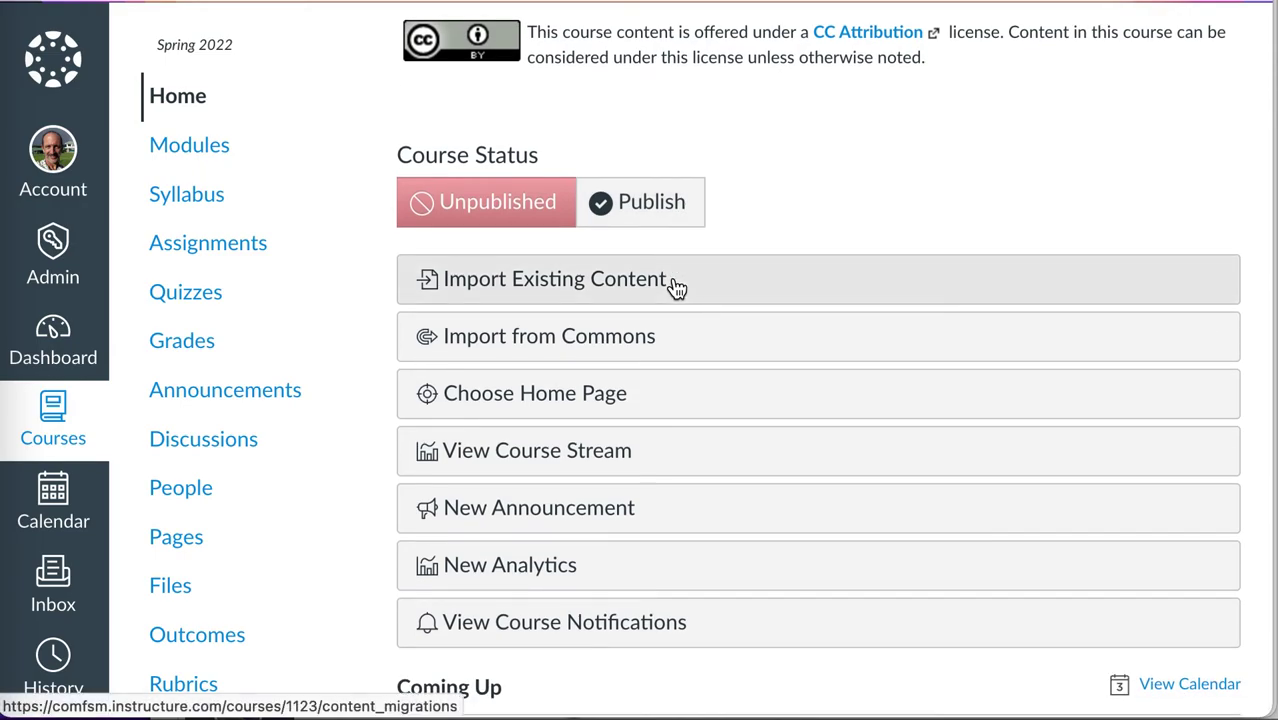
{"action": "scroll", "coordinate": [676, 288], "scroll_direction": "down", "scroll_amount": 2}
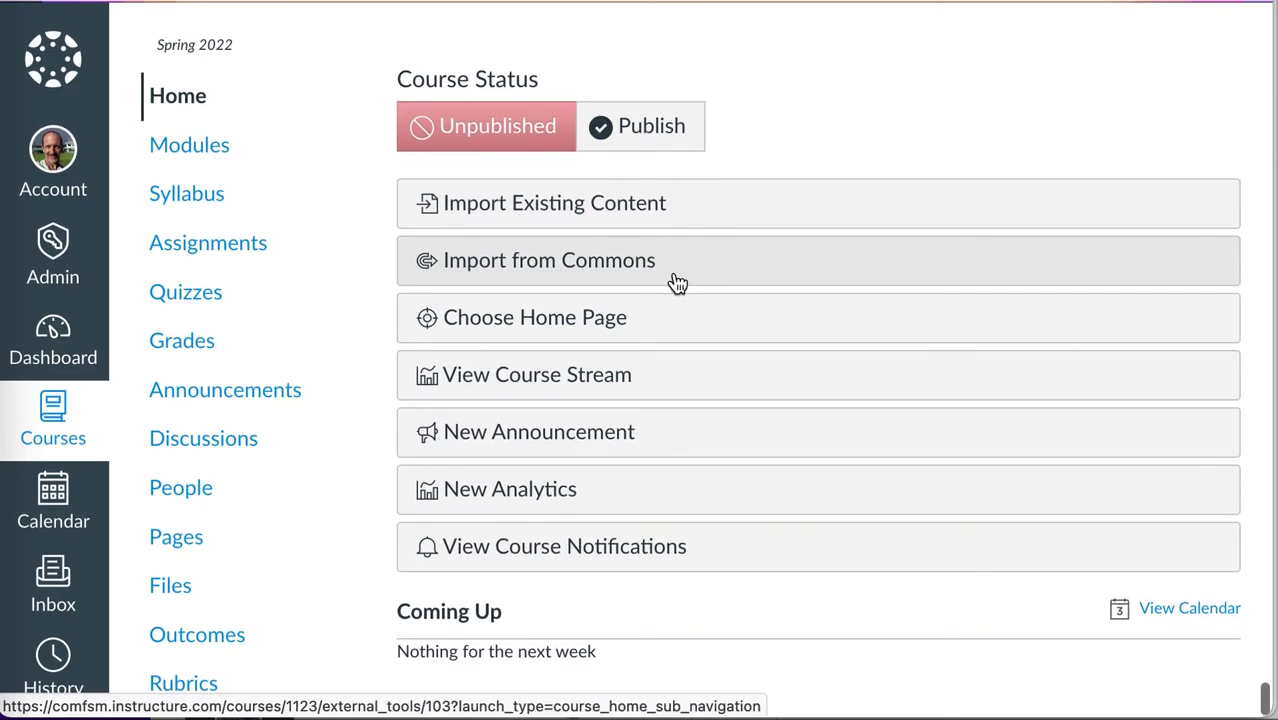
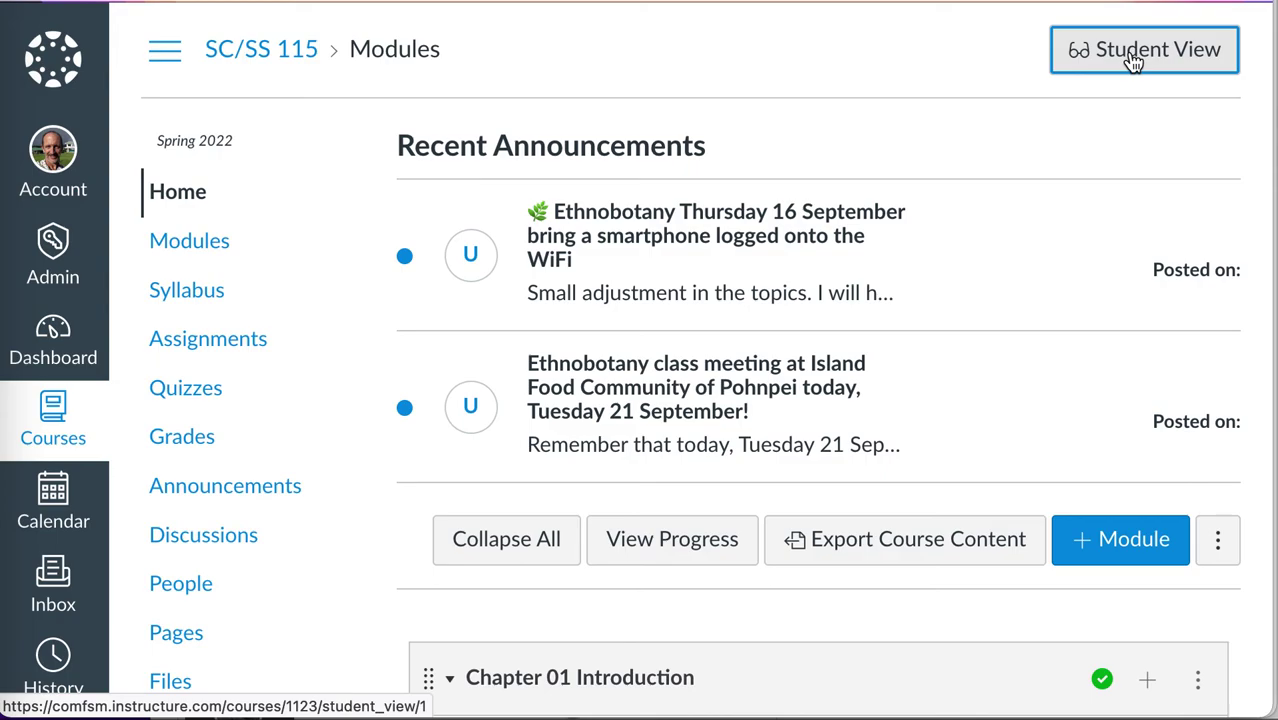
{"action": "left_click", "coordinate": [1133, 63]}
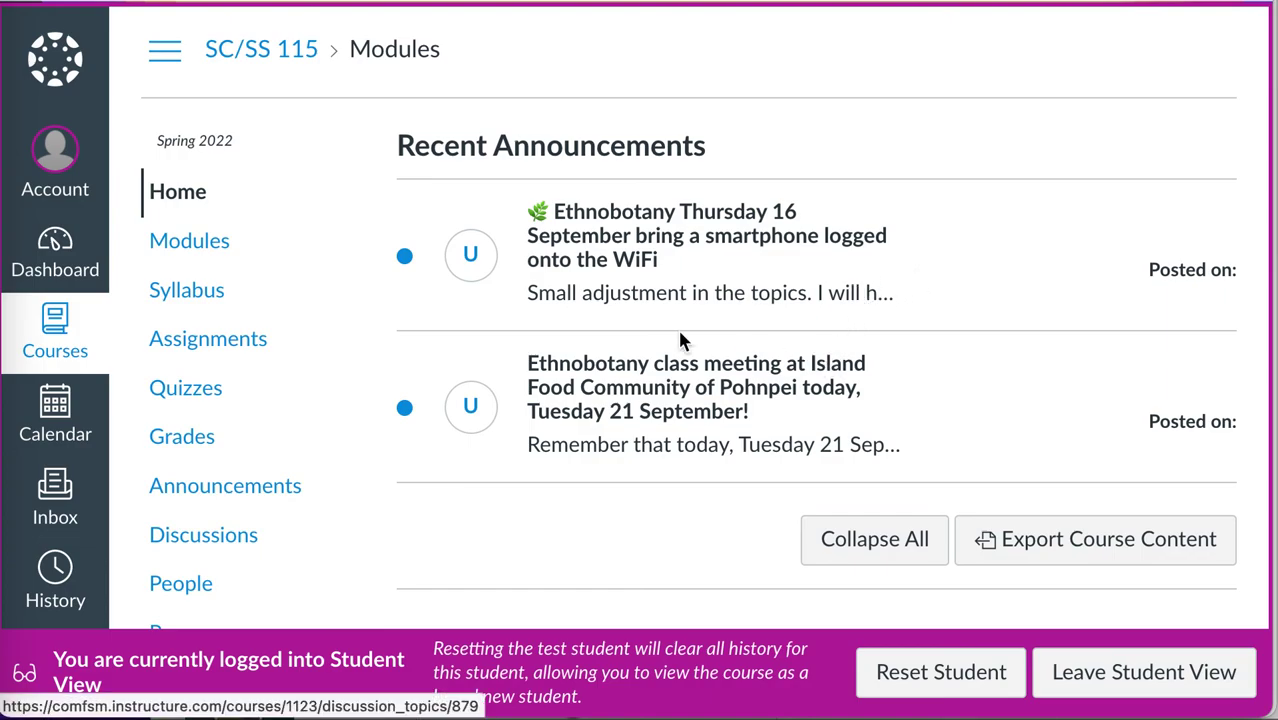
- Look through the modules list as a student, from Chapter 01 Introduction to the observation assignments in Chapter 02 Seedless Vascular Plants
{"action": "left_click", "coordinate": [193, 255]}
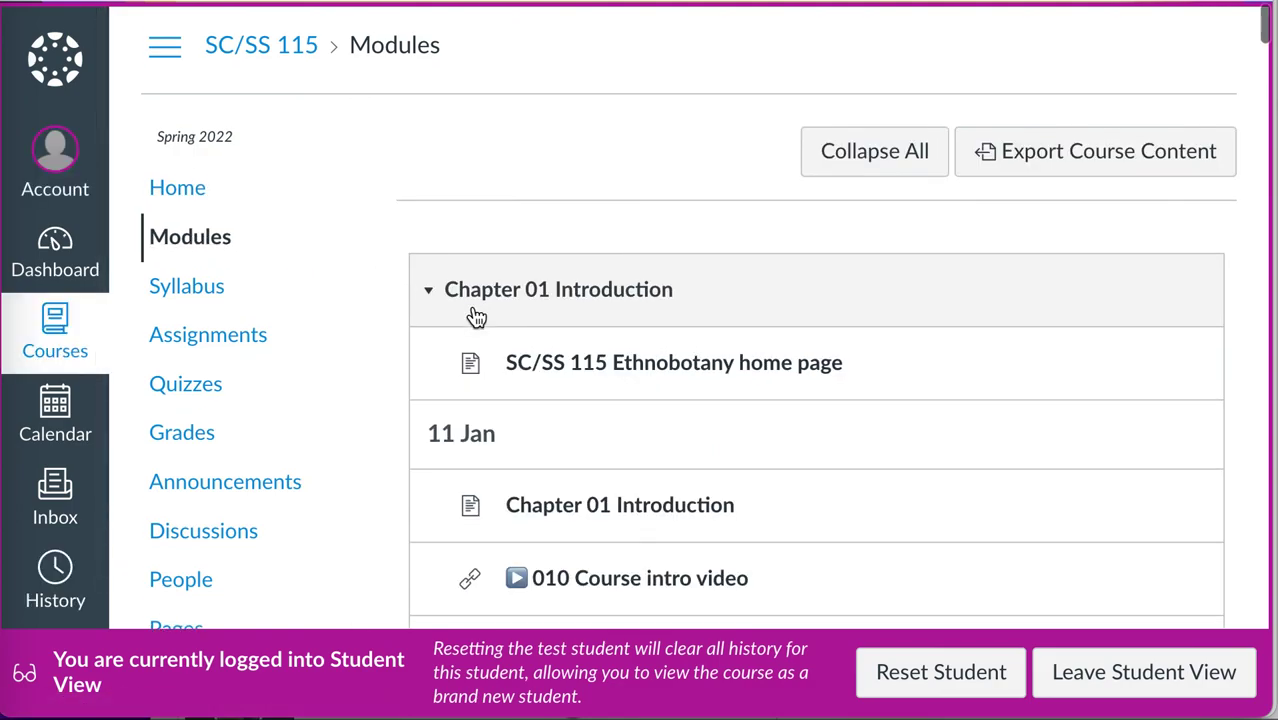
{"action": "scroll", "coordinate": [471, 303], "scroll_direction": "down", "scroll_amount": 5}
{"action": "scroll", "coordinate": [473, 313], "scroll_direction": "down", "scroll_amount": 7}
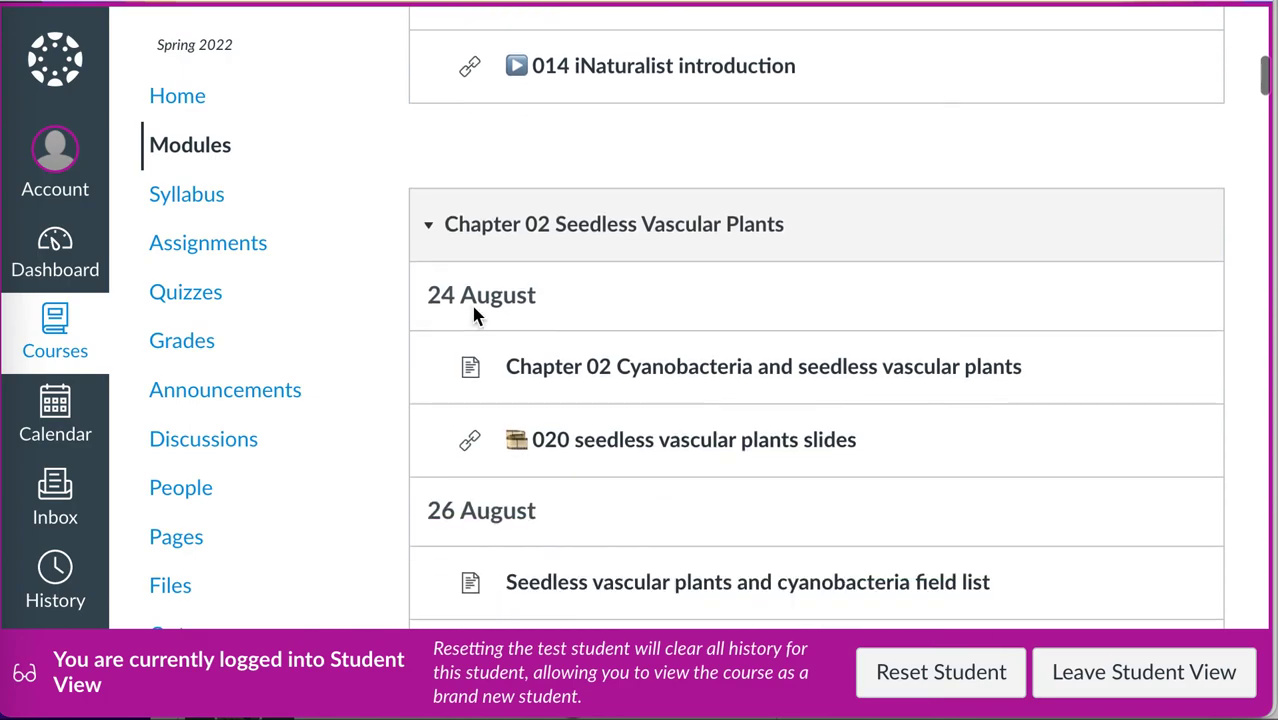
{"action": "scroll", "coordinate": [473, 316], "scroll_direction": "down", "scroll_amount": 5}
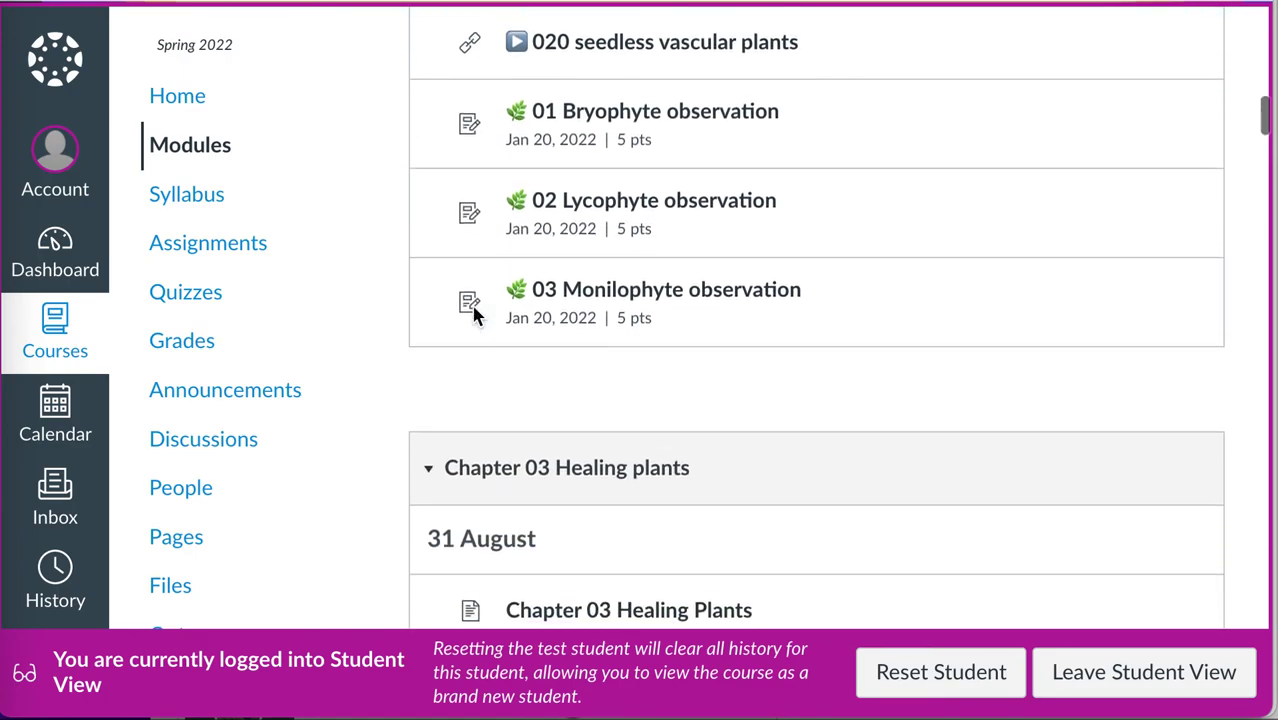
{"action": "scroll", "coordinate": [473, 316], "scroll_direction": "up", "scroll_amount": 2}
{"action": "scroll", "coordinate": [474, 316], "scroll_direction": "up", "scroll_amount": 1}
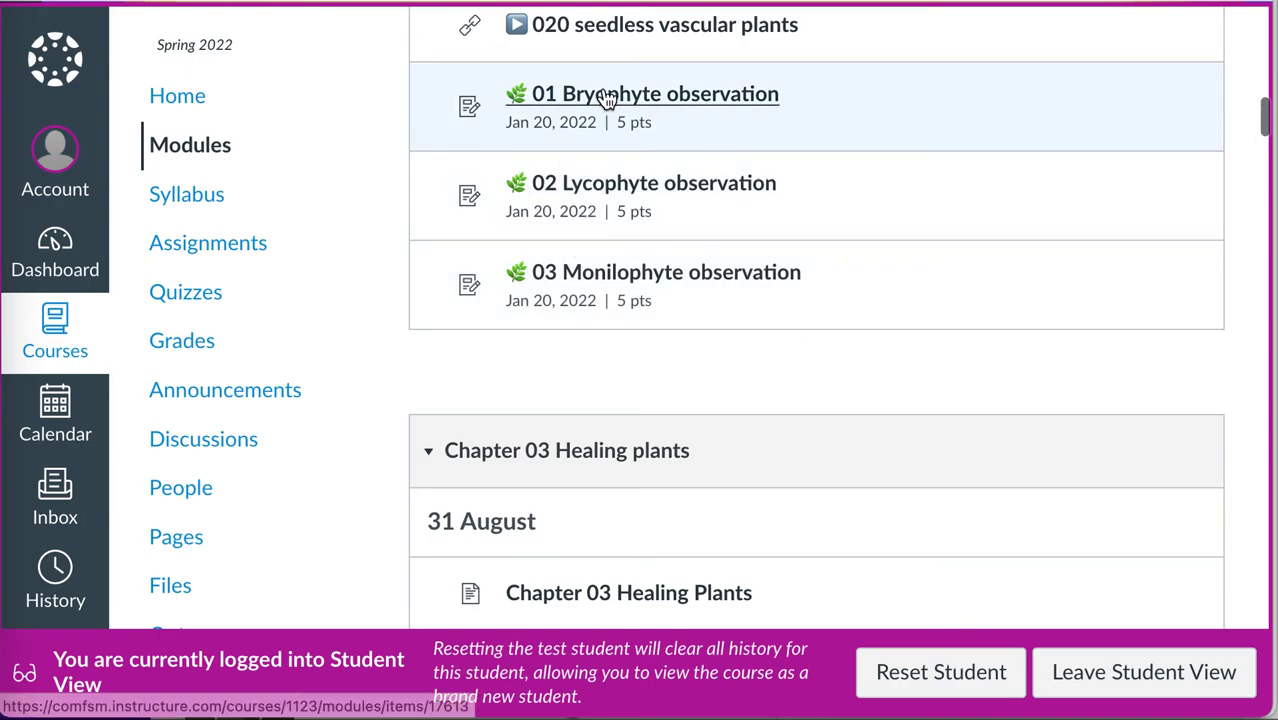
- Open the 01 Bryophyte observation assignment and examine its due date, details and full SCSS115.1 rubric as a student
{"action": "left_click", "coordinate": [609, 97]}
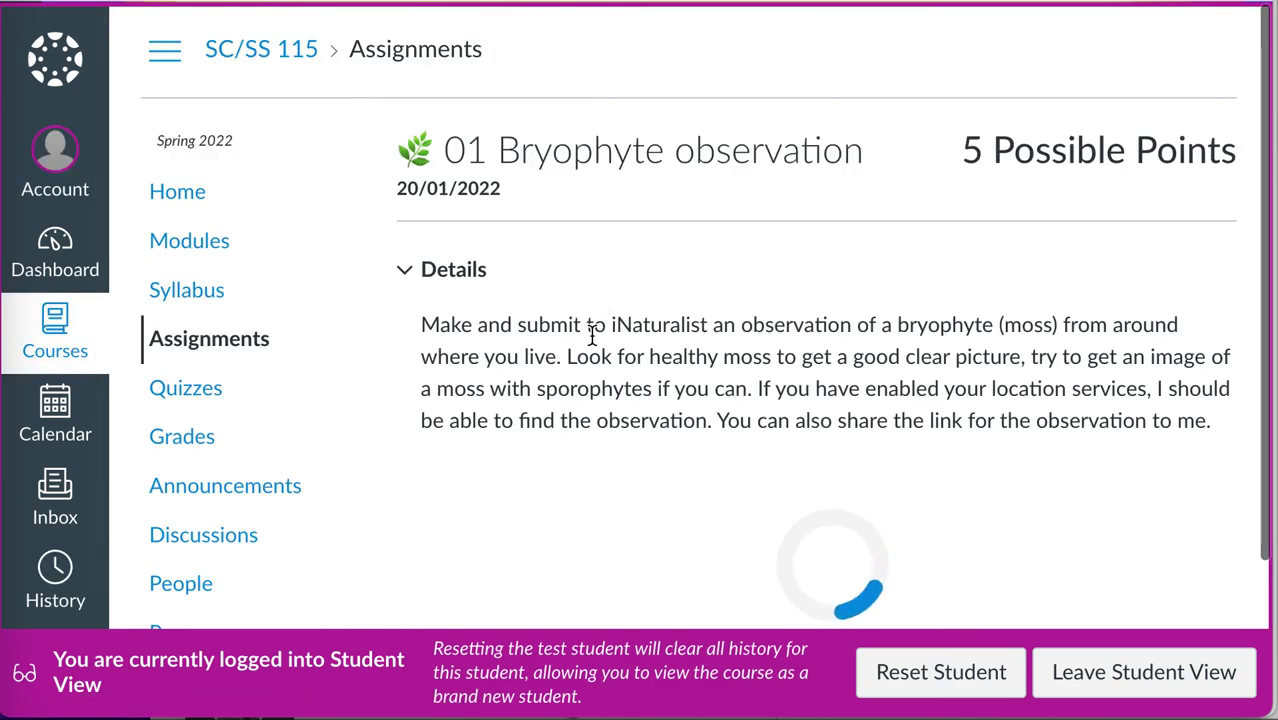
{"action": "scroll", "coordinate": [592, 336], "scroll_direction": "down", "scroll_amount": 1}
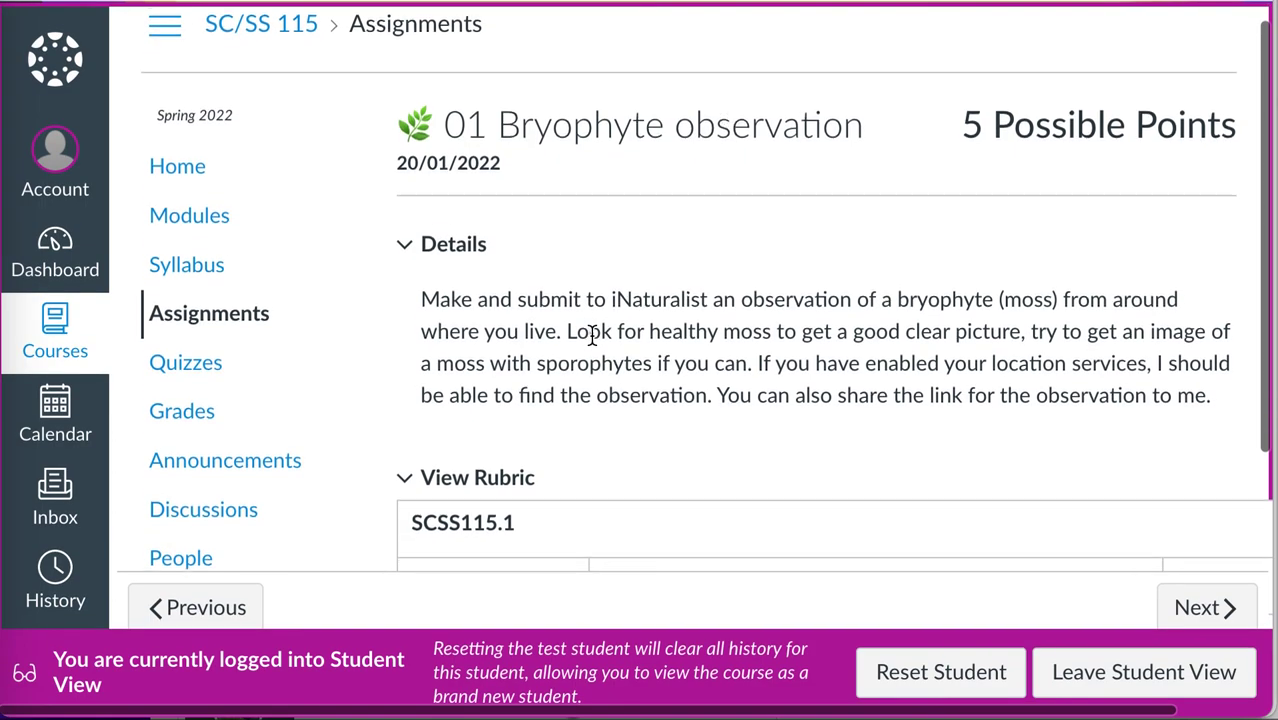
{"action": "scroll", "coordinate": [592, 336], "scroll_direction": "down", "scroll_amount": 3}
{"action": "scroll", "coordinate": [590, 331], "scroll_direction": "up", "scroll_amount": 1}
{"action": "scroll", "coordinate": [591, 337], "scroll_direction": "down", "scroll_amount": 3}
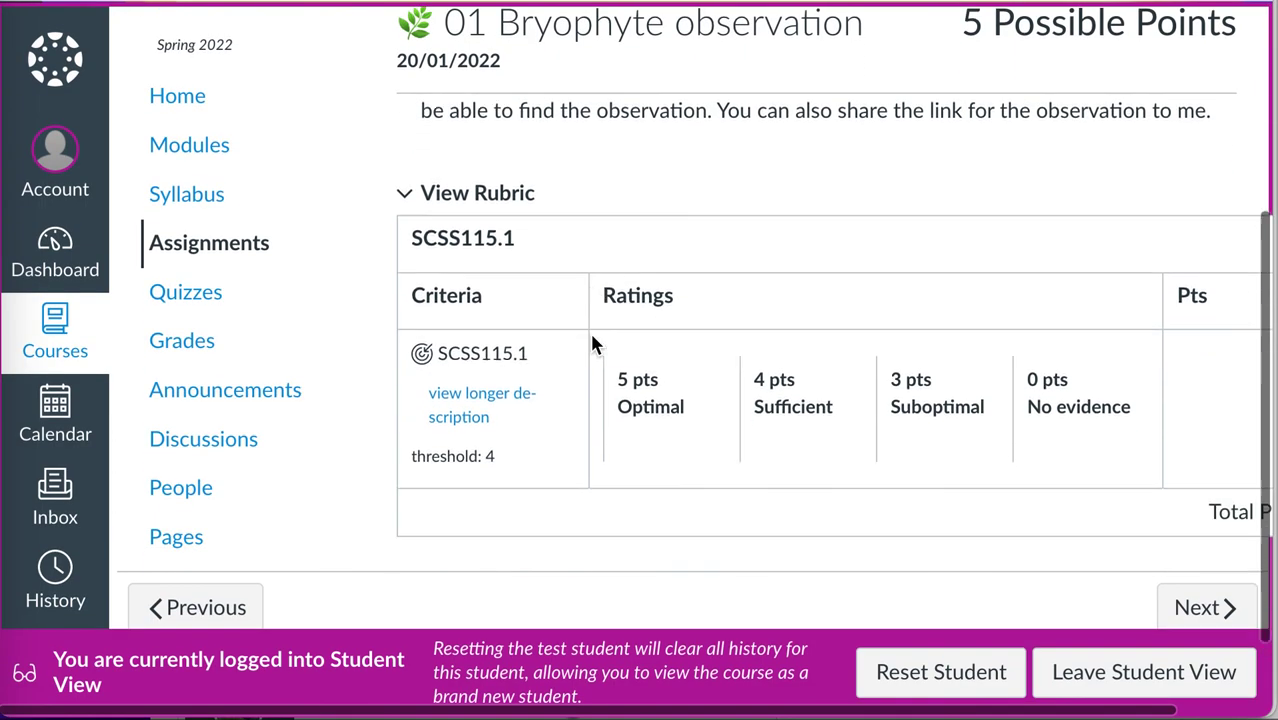
{"action": "scroll", "coordinate": [591, 337], "scroll_direction": "right", "scroll_amount": 2}
{"action": "scroll", "coordinate": [591, 337], "scroll_direction": "left", "scroll_amount": 2}
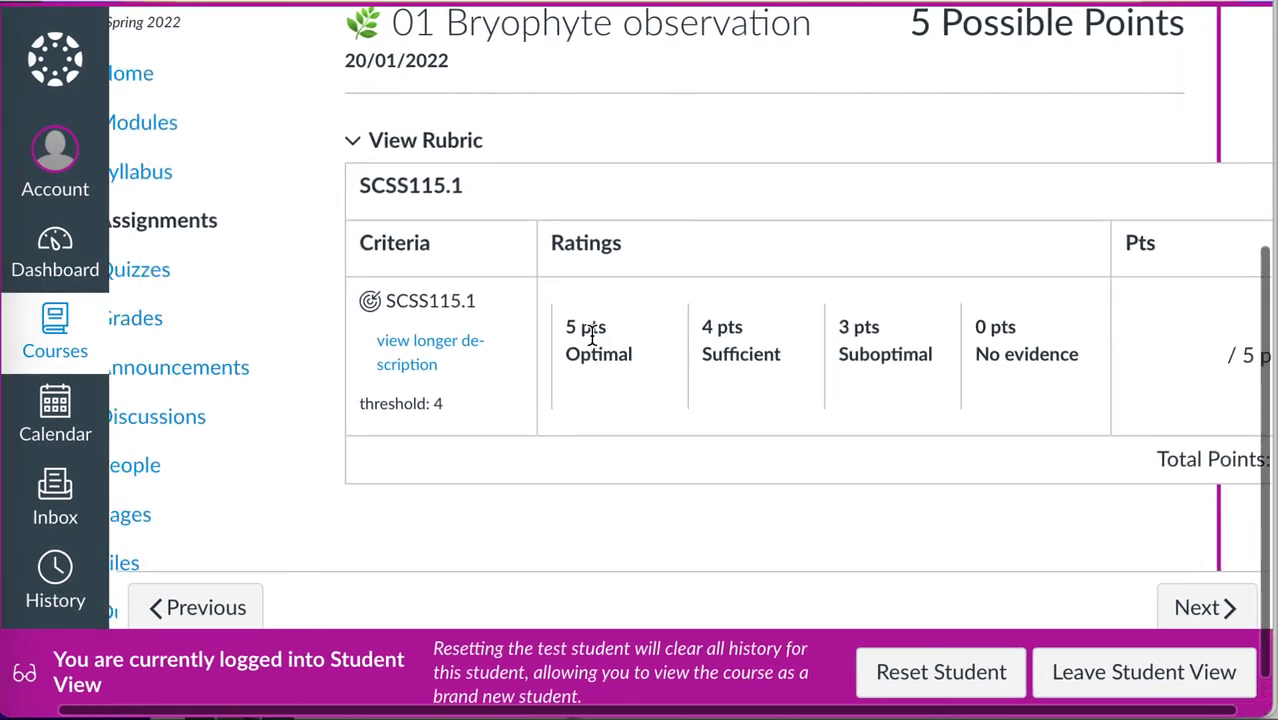
{"action": "scroll", "coordinate": [591, 337], "scroll_direction": "up", "scroll_amount": 4}
{"action": "scroll", "coordinate": [592, 337], "scroll_direction": "down", "scroll_amount": 4}
{"action": "scroll", "coordinate": [592, 343], "scroll_direction": "up", "scroll_amount": 4}
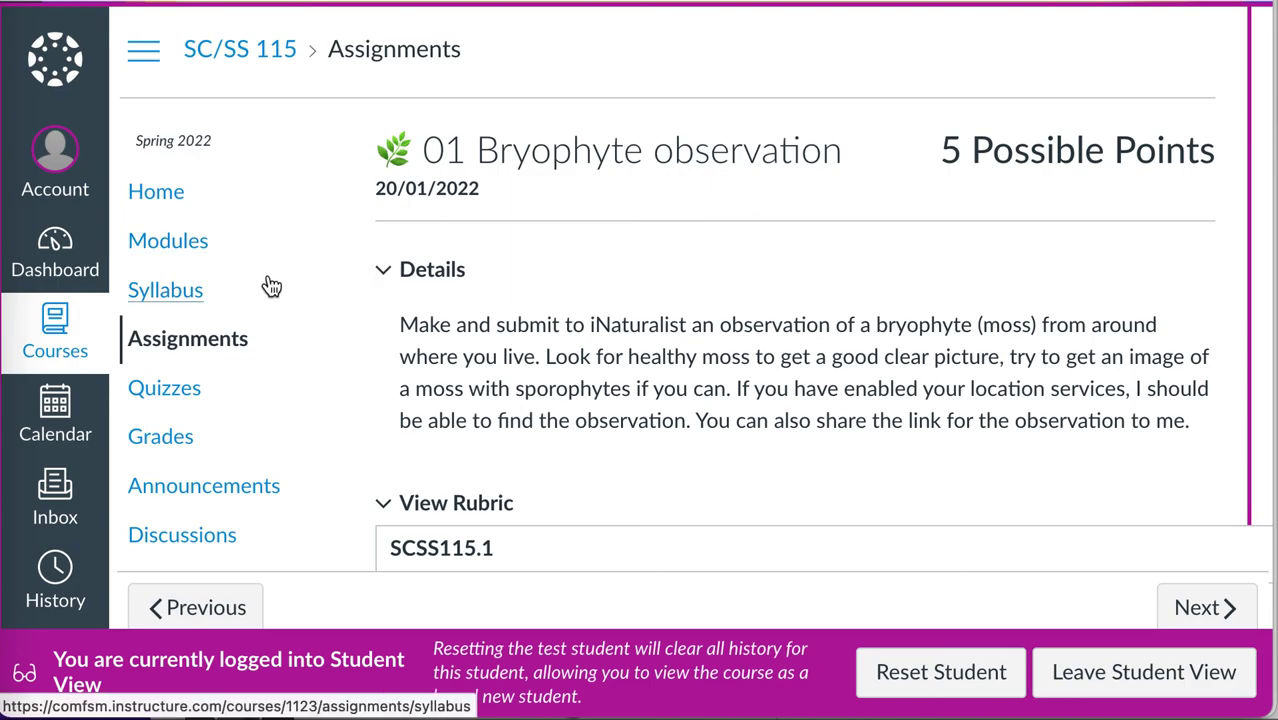
{"action": "scroll", "coordinate": [607, 410], "scroll_direction": "down", "scroll_amount": 5}
{"action": "scroll", "coordinate": [607, 410], "scroll_direction": "right", "scroll_amount": 1}
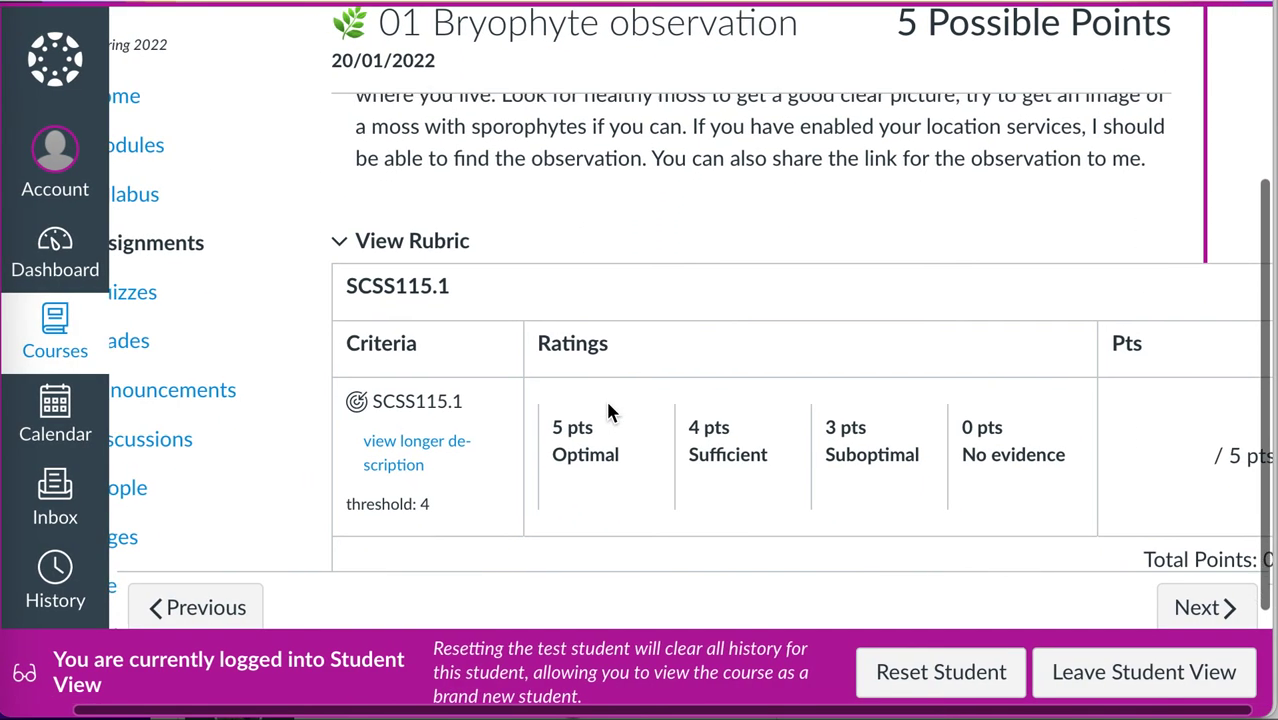
{"action": "scroll", "coordinate": [607, 410], "scroll_direction": "up", "scroll_amount": 5}
{"action": "scroll", "coordinate": [607, 410], "scroll_direction": "left", "scroll_amount": 1}
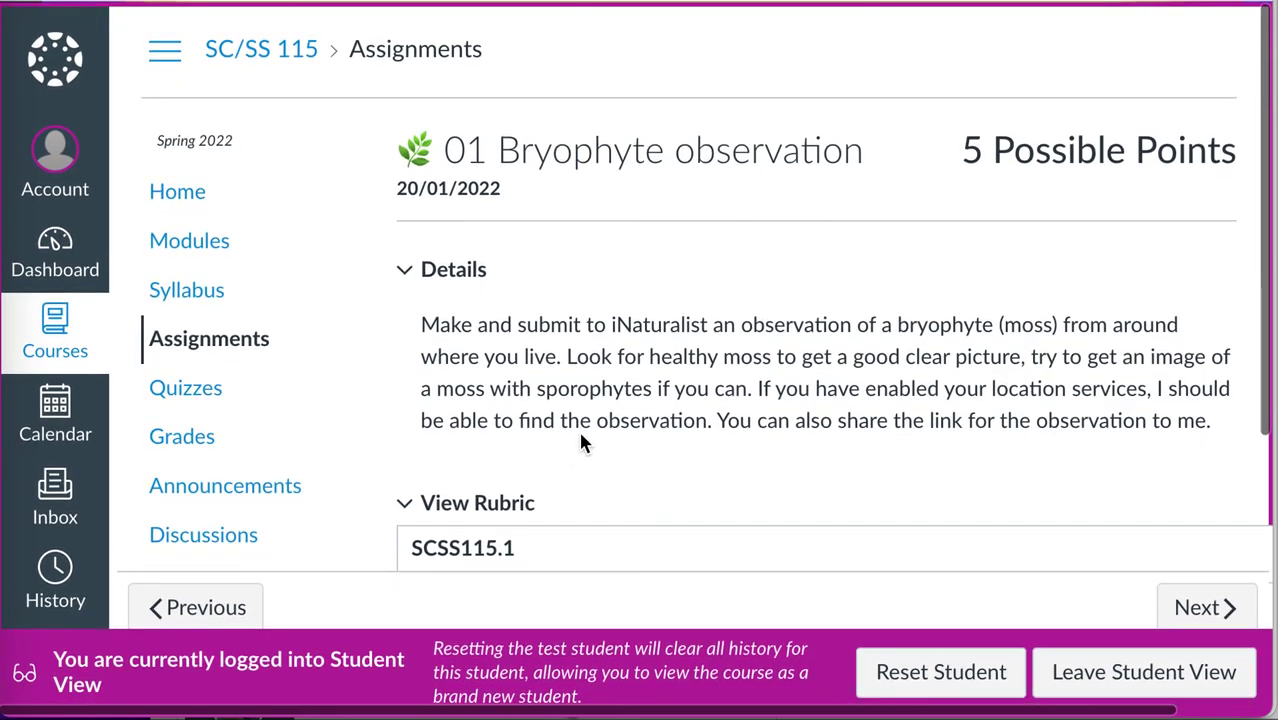
- Return to the course modules list and leave Student View
{"action": "left_click", "coordinate": [200, 264]}
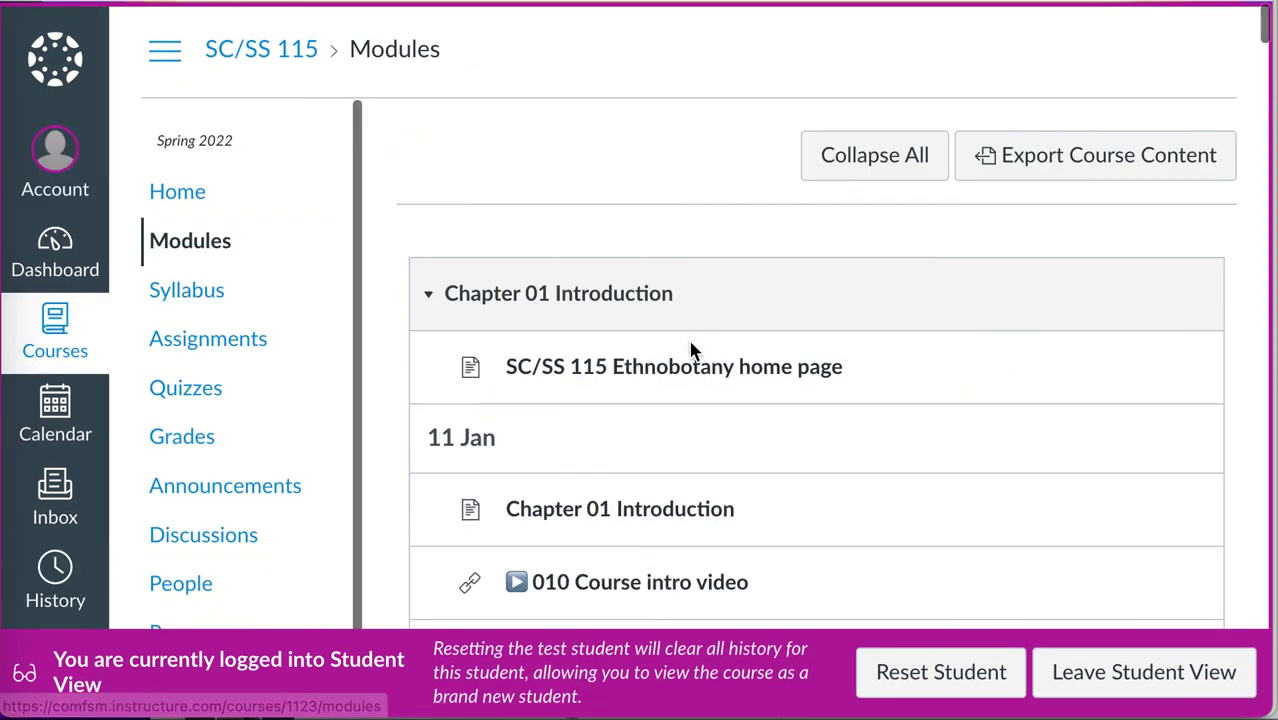
{"action": "left_click", "coordinate": [1130, 700]}
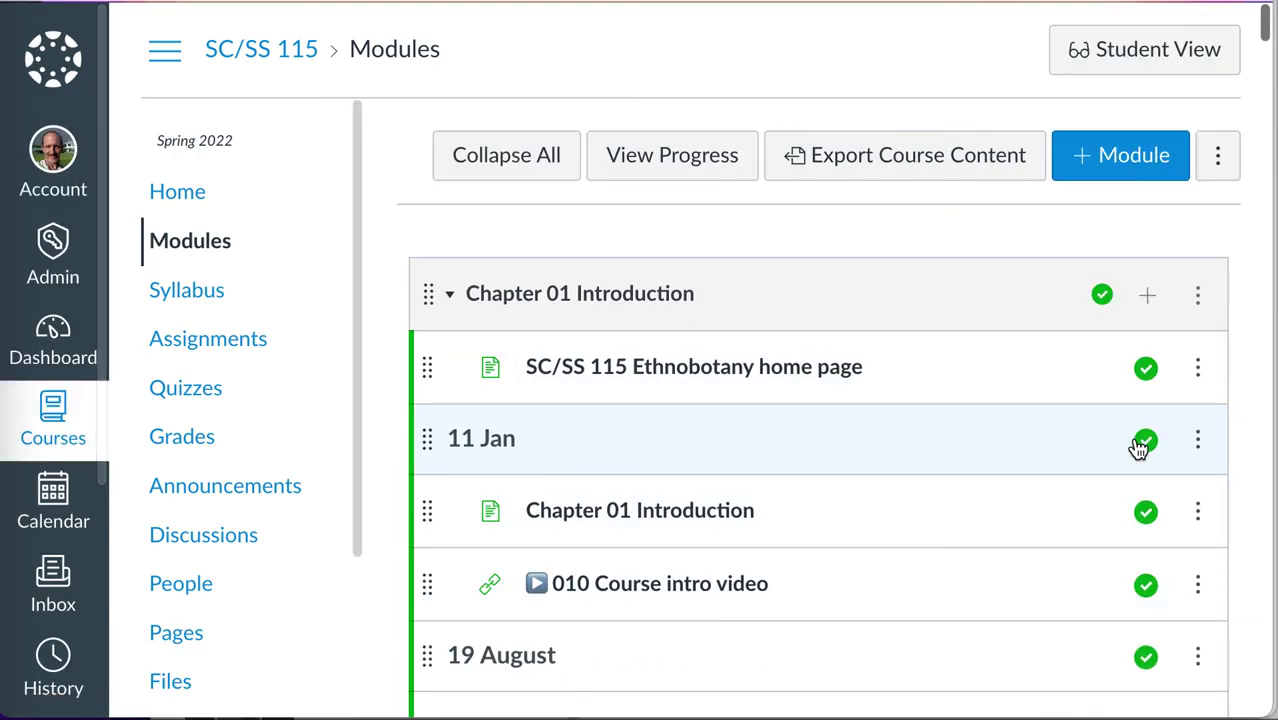
- Unpublish the Chapter 01 Introduction module and look over the publish states of the modules through Chapter 04 Gymno timber spice
{"action": "left_click", "coordinate": [1102, 295]}
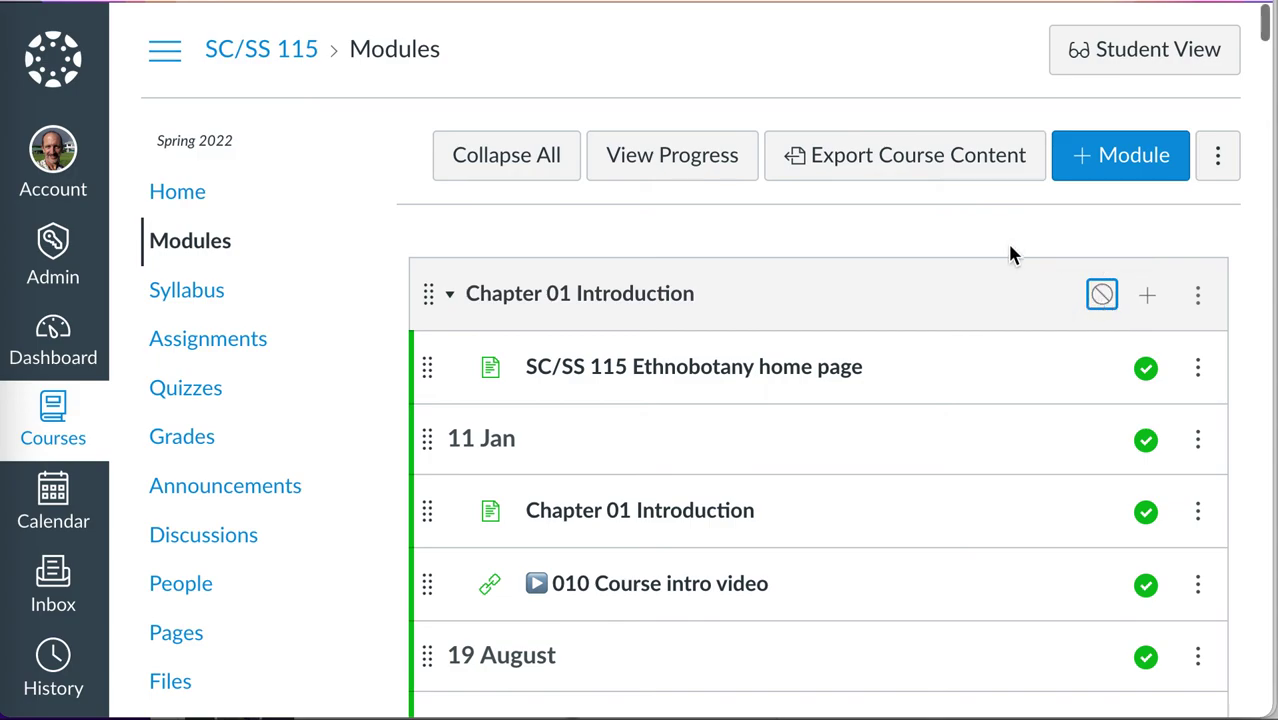
{"action": "scroll", "coordinate": [1015, 368], "scroll_direction": "down", "scroll_amount": 10}
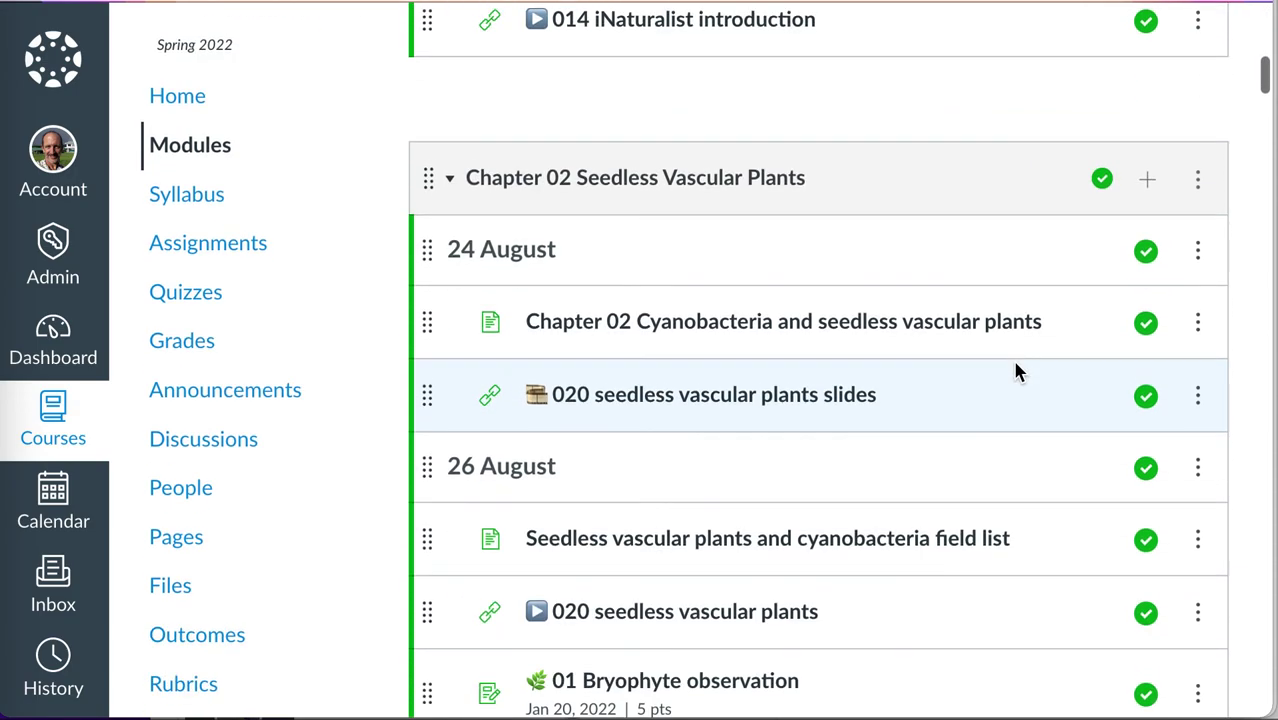
{"action": "scroll", "coordinate": [1015, 370], "scroll_direction": "down", "scroll_amount": 6}
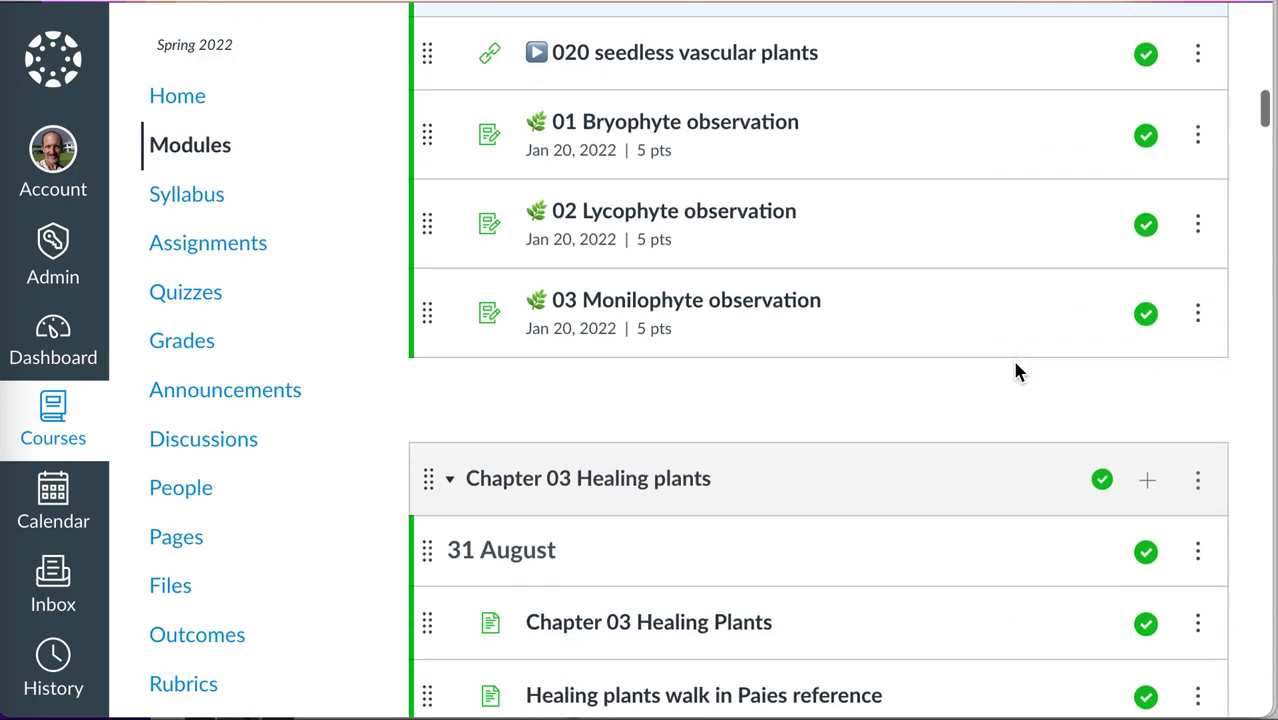
{"action": "scroll", "coordinate": [1015, 370], "scroll_direction": "down", "scroll_amount": 10}
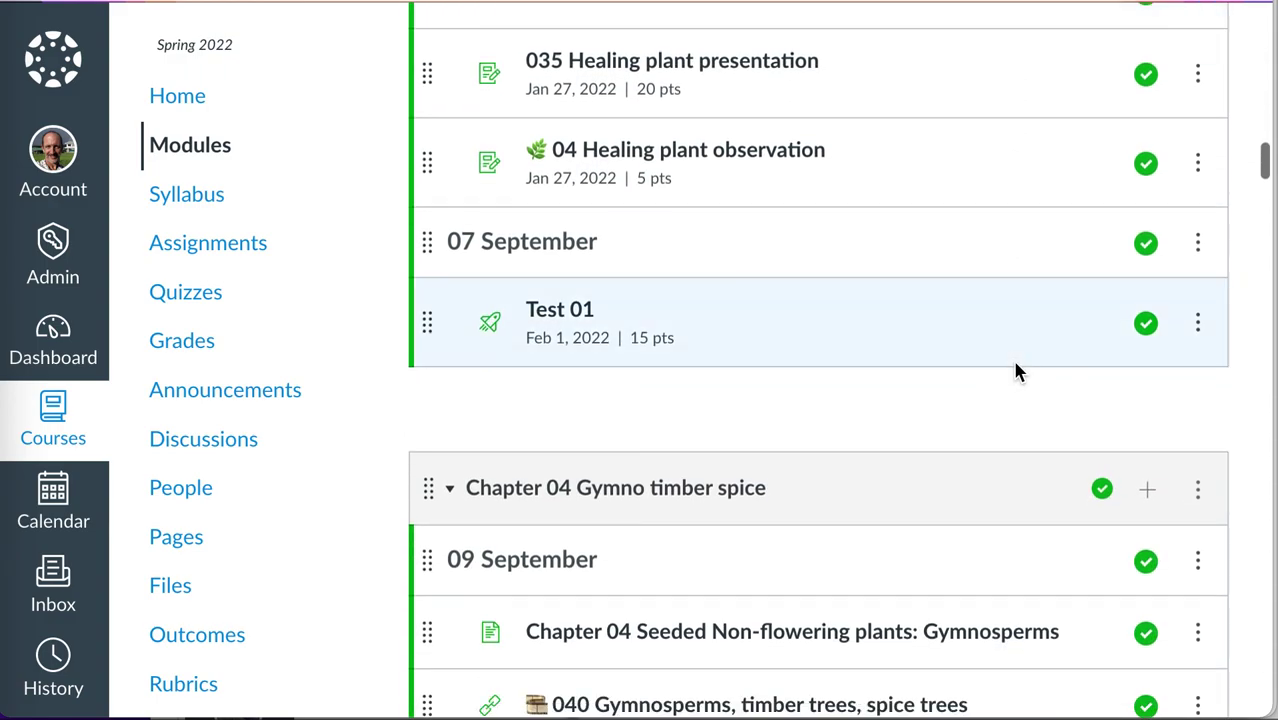
{"action": "scroll", "coordinate": [980, 645], "scroll_direction": "up", "scroll_amount": 10}
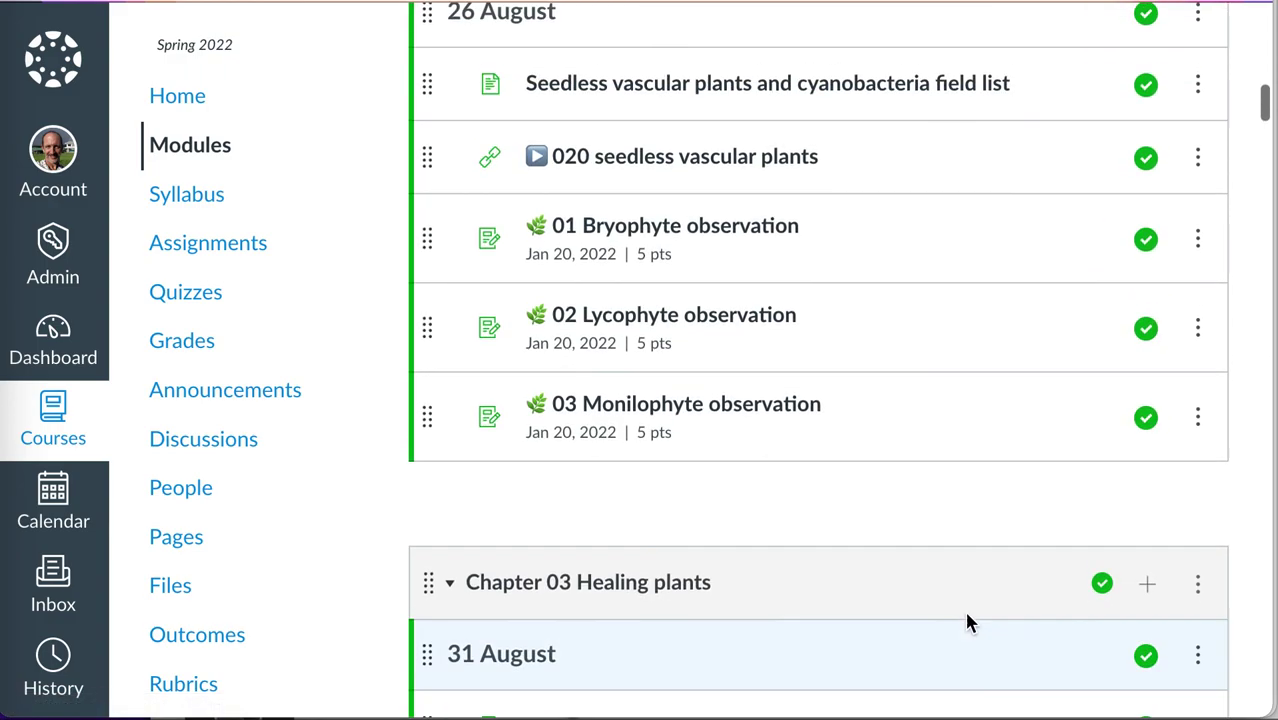
{"action": "scroll", "coordinate": [810, 513], "scroll_direction": "up", "scroll_amount": 8}
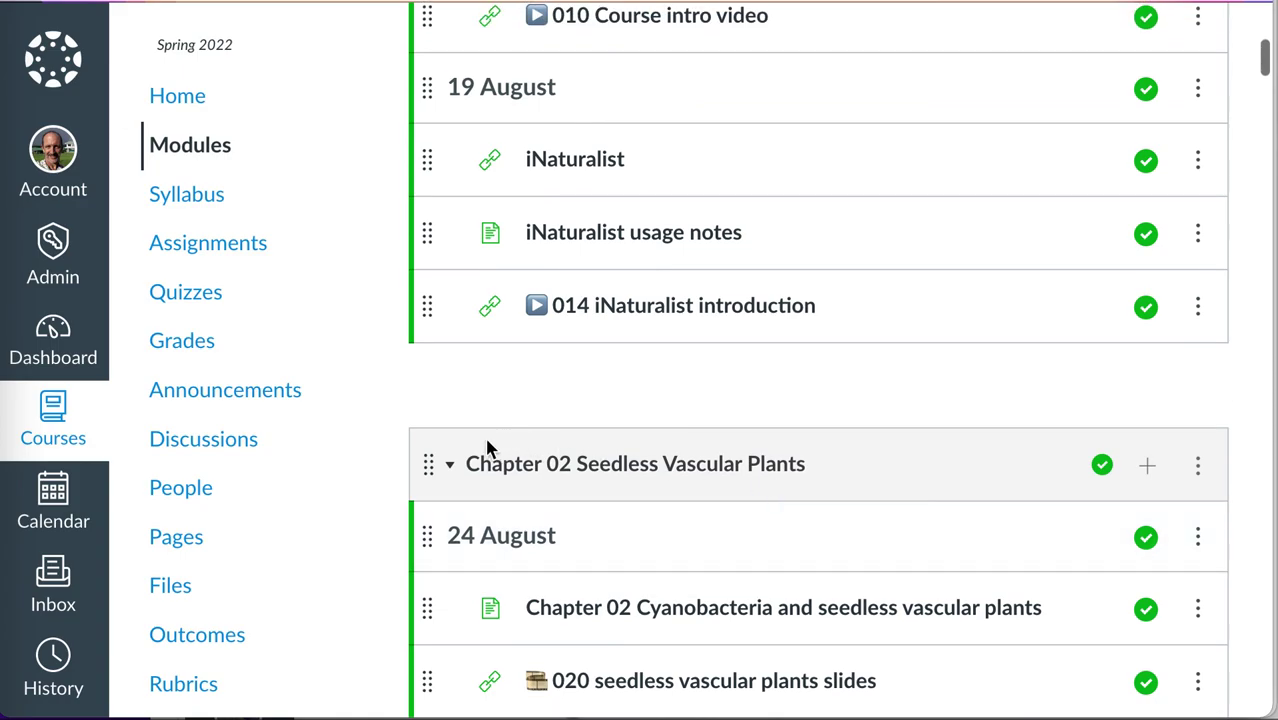
- Collapse the Chapter 02 Seedless Vascular Plants and Chapter 01 Introduction modules and look over the Chapter 03 Healing plants items
{"action": "left_click", "coordinate": [451, 470]}
{"action": "scroll", "coordinate": [448, 420], "scroll_direction": "up", "scroll_amount": 6}
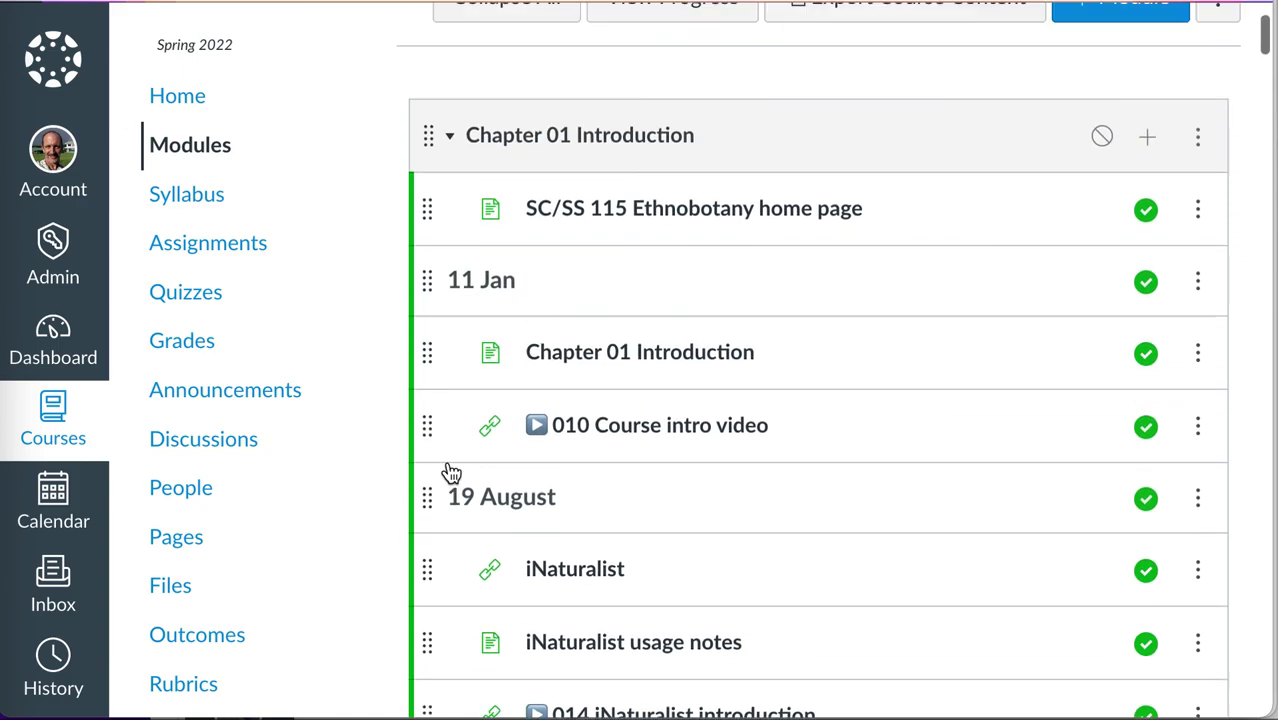
{"action": "left_click", "coordinate": [448, 316]}
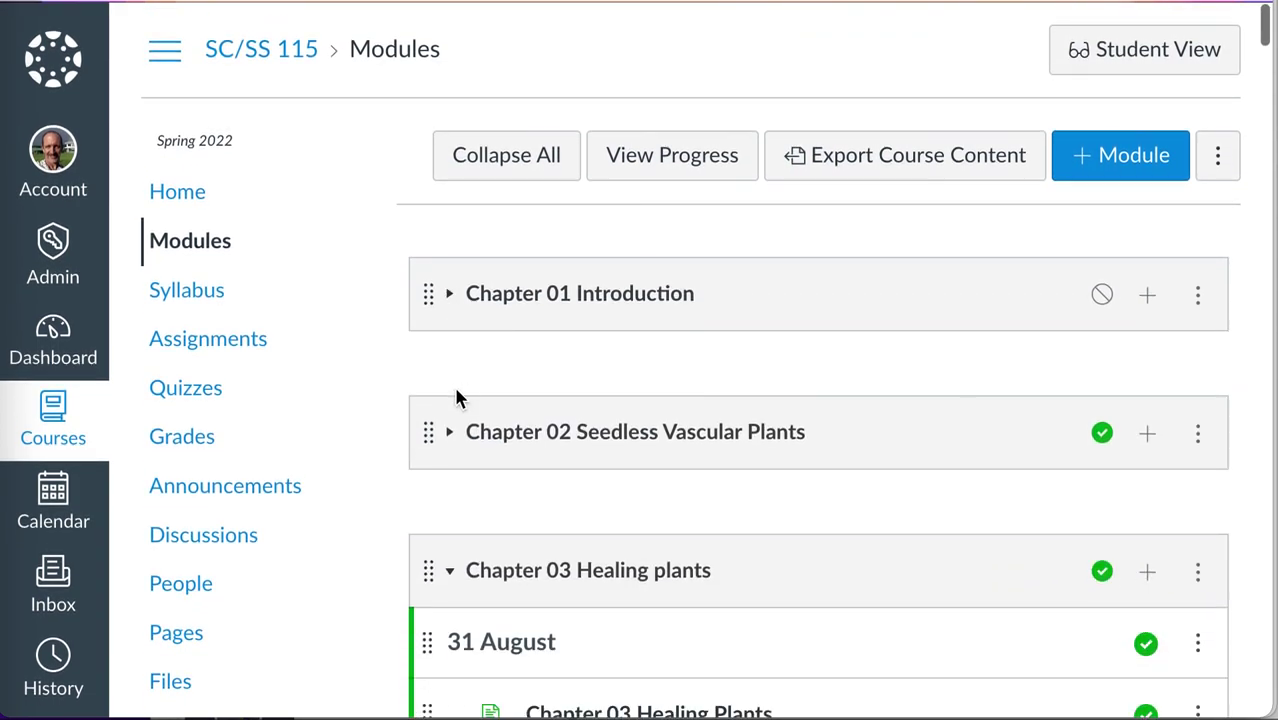
{"action": "scroll", "coordinate": [457, 397], "scroll_direction": "down", "scroll_amount": 3}
{"action": "scroll", "coordinate": [458, 399], "scroll_direction": "down", "scroll_amount": 3}
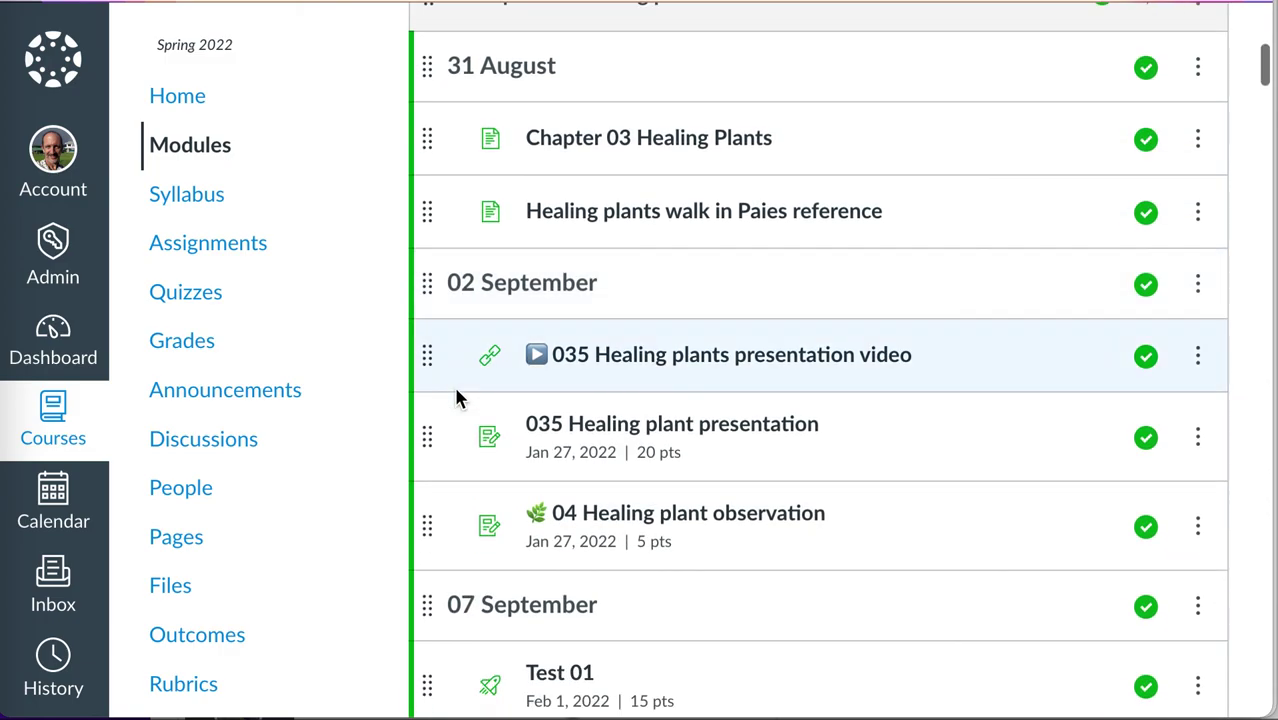
- Expand the Chapter 02 and Chapter 01 modules again and republish the Chapter 01 Introduction module
{"action": "scroll", "coordinate": [456, 392], "scroll_direction": "up", "scroll_amount": 6}
{"action": "left_click", "coordinate": [449, 430]}
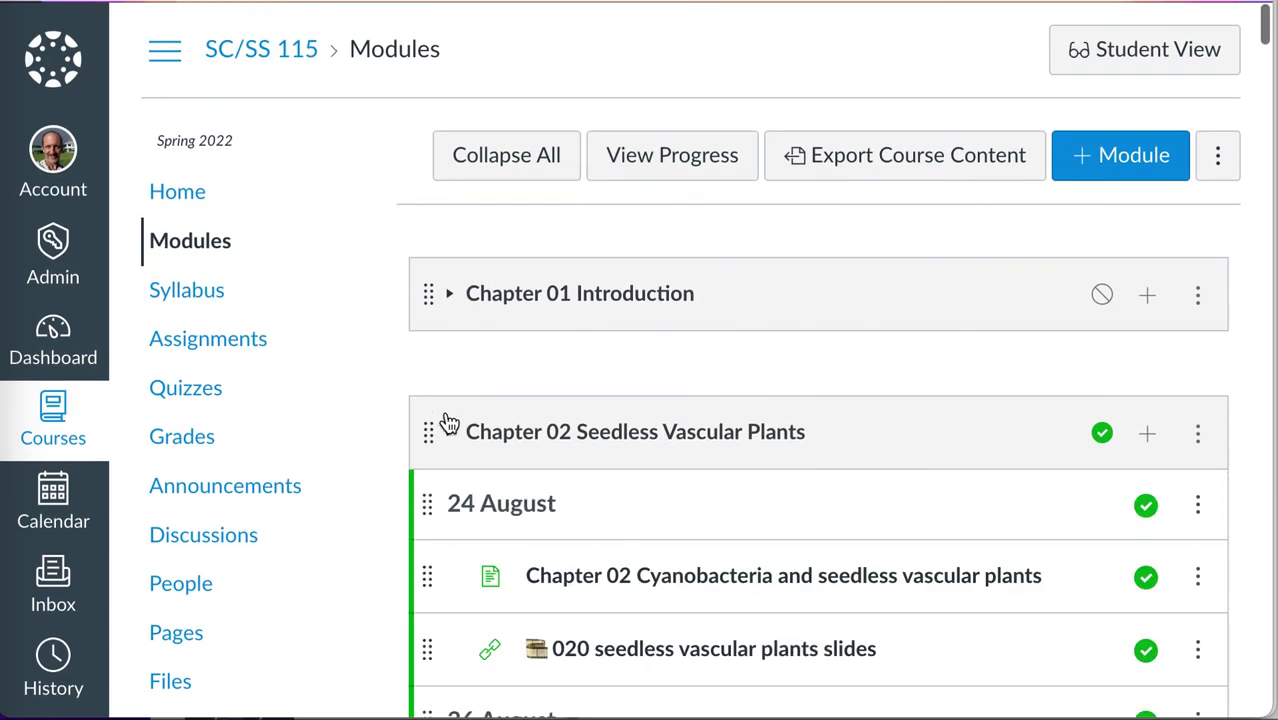
{"action": "left_click", "coordinate": [452, 294]}
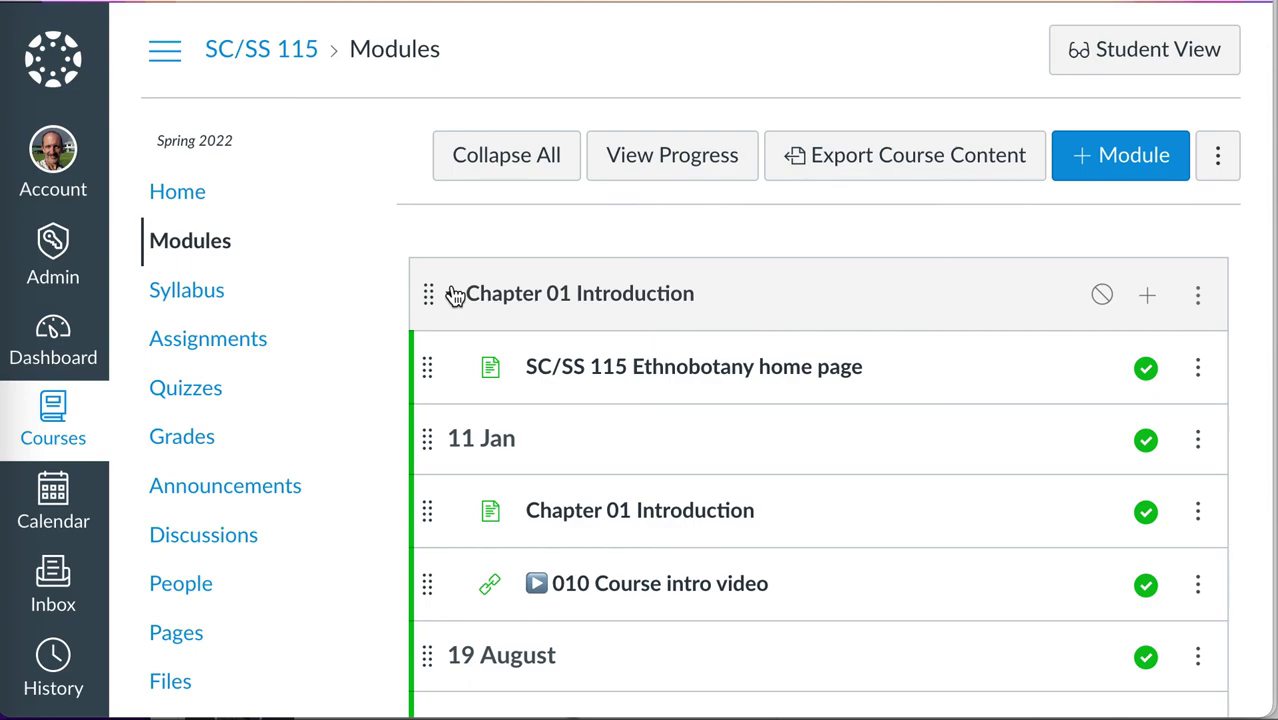
{"action": "left_click", "coordinate": [1101, 294]}
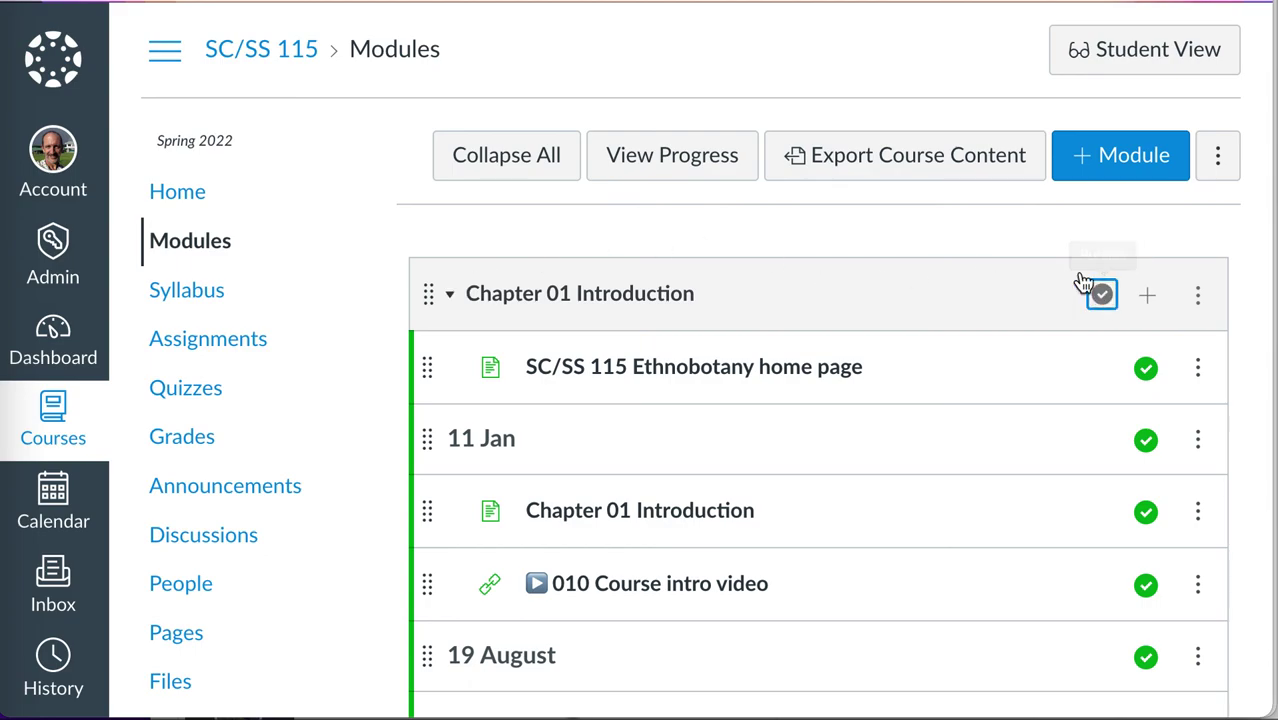